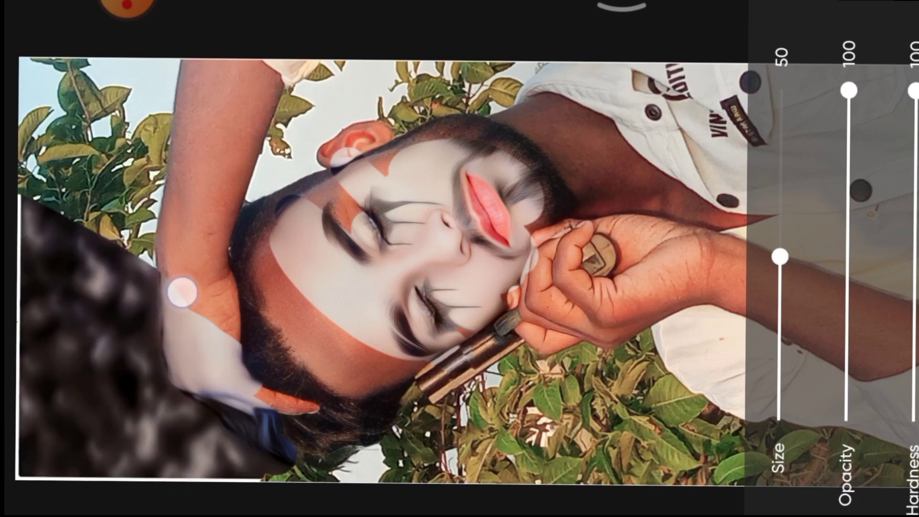
Set the mask brush to size 76, paint over the leafy background and the arm, then inspect.
{"action": "left_click_drag", "start_coordinate": [780, 257], "coordinate": [781, 170]}
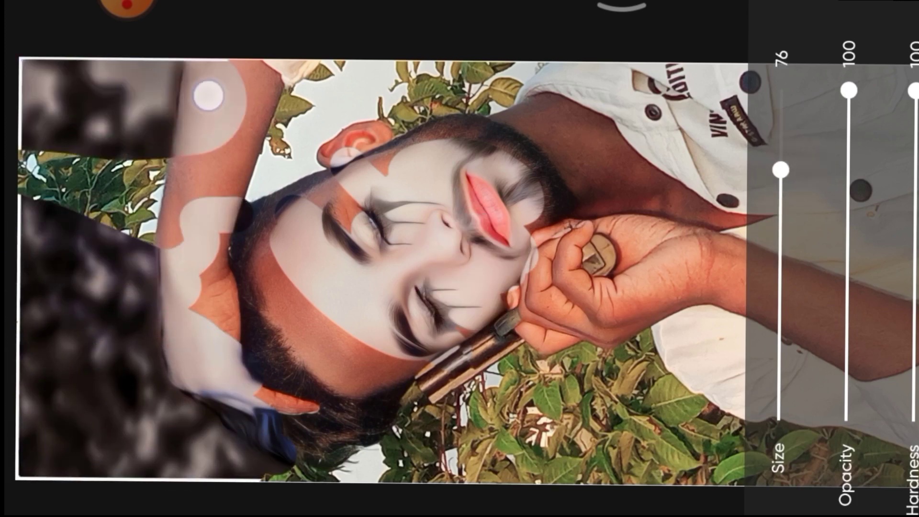
{"action": "mouse_move", "coordinate": [117, 139]}
{"action": "left_mouse_down"}
{"action": "mouse_move", "coordinate": [838, 62]}
{"action": "mouse_move", "coordinate": [559, 472]}
{"action": "mouse_move", "coordinate": [256, 431]}
{"action": "mouse_move", "coordinate": [878, 390]}
{"action": "mouse_move", "coordinate": [466, 338]}
{"action": "mouse_move", "coordinate": [158, 273]}
{"action": "mouse_move", "coordinate": [766, 249]}
{"action": "left_mouse_up"}
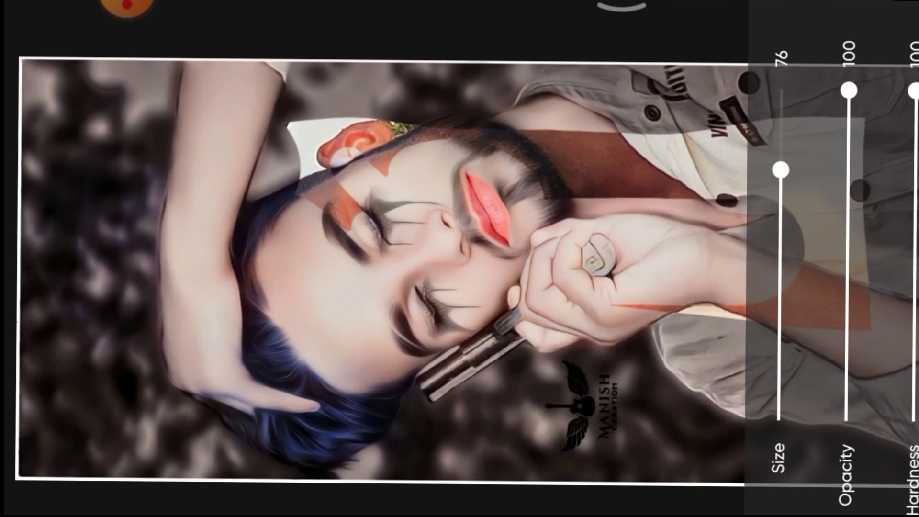
{"action": "mouse_move", "coordinate": [605, 266]}
{"action": "left_mouse_down"}
{"action": "mouse_move", "coordinate": [836, 261]}
{"action": "mouse_move", "coordinate": [632, 156]}
{"action": "mouse_move", "coordinate": [289, 137]}
{"action": "mouse_move", "coordinate": [550, 191]}
{"action": "mouse_move", "coordinate": [888, 145]}
{"action": "mouse_move", "coordinate": [349, 148]}
{"action": "mouse_move", "coordinate": [708, 188]}
{"action": "left_mouse_up"}
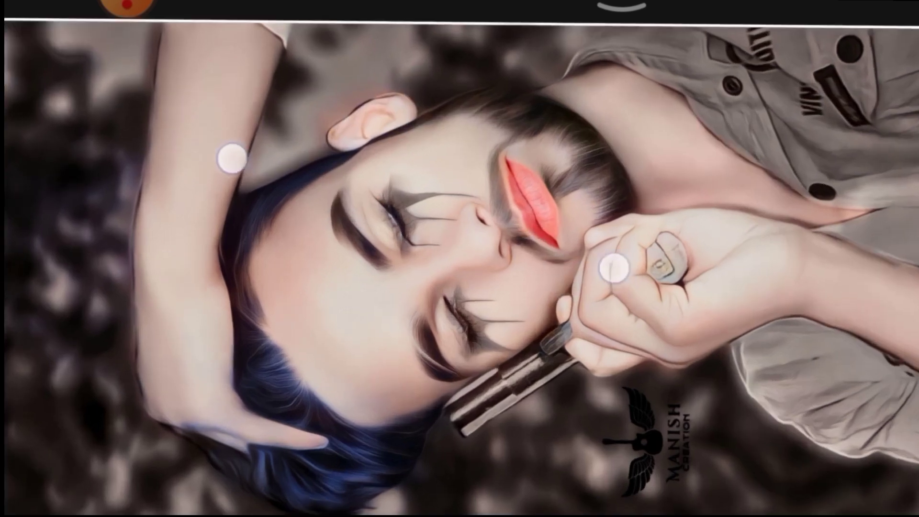
{"action": "scroll", "coordinate": [421, 208], "scroll_direction": "up", "scroll_amount": 5}
{"action": "scroll", "coordinate": [438, 222], "scroll_direction": "down", "scroll_amount": 5}
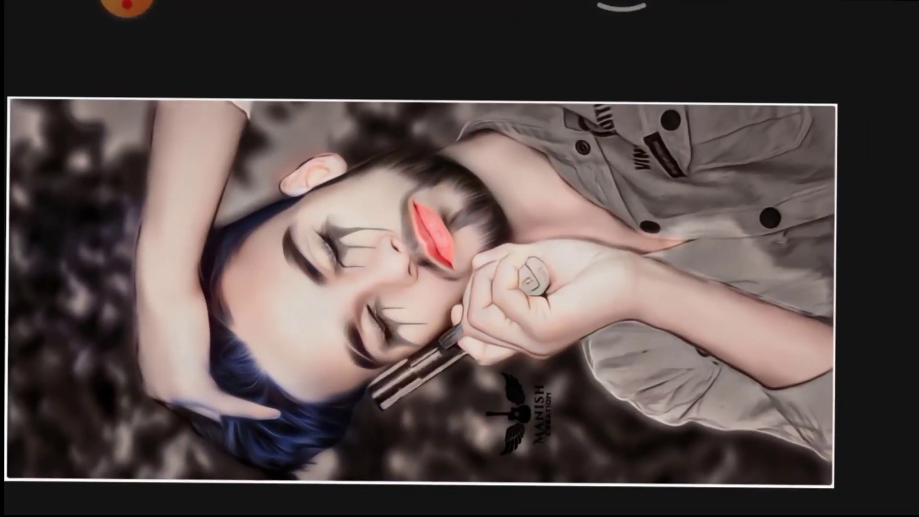
{"action": "scroll", "coordinate": [527, 154], "scroll_direction": "up", "scroll_amount": 3}
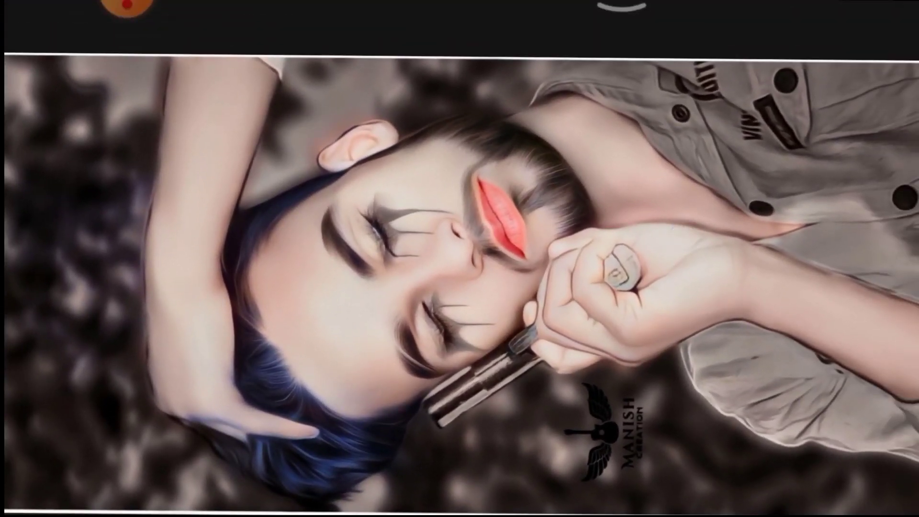
{"action": "left_click", "coordinate": [127, 7]}
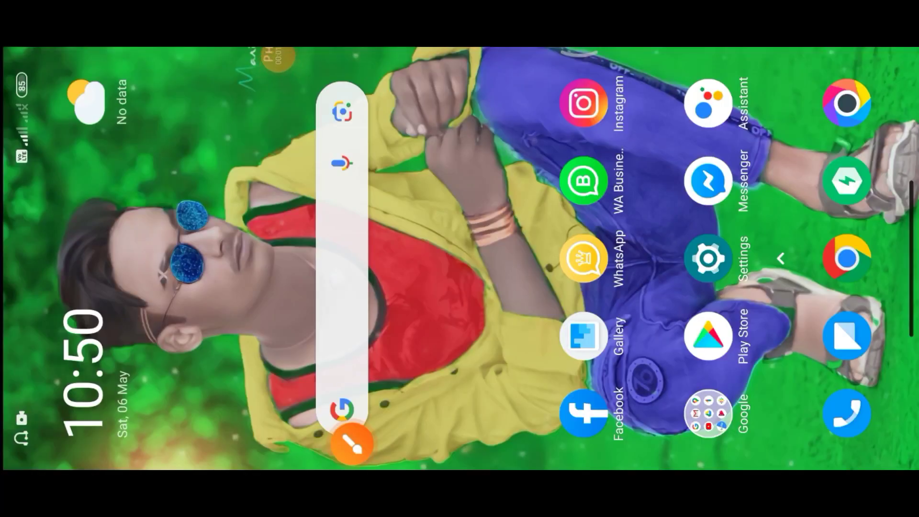
Launch Lightroom from the next page of the Android home screen.
{"action": "left_click_drag", "start_coordinate": [479, 120], "coordinate": [479, 383]}
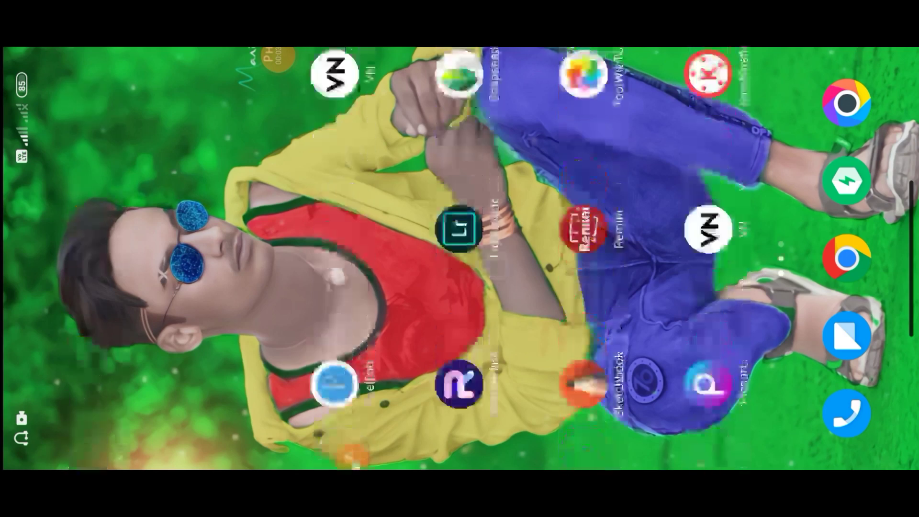
{"action": "left_click", "coordinate": [352, 445]}
{"action": "left_click_drag", "start_coordinate": [479, 326], "coordinate": [421, 282]}
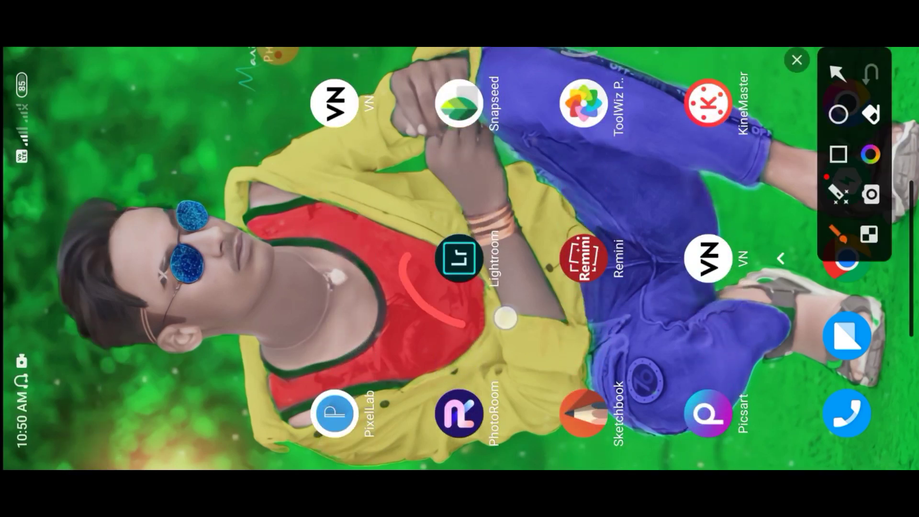
{"action": "left_click", "coordinate": [797, 61]}
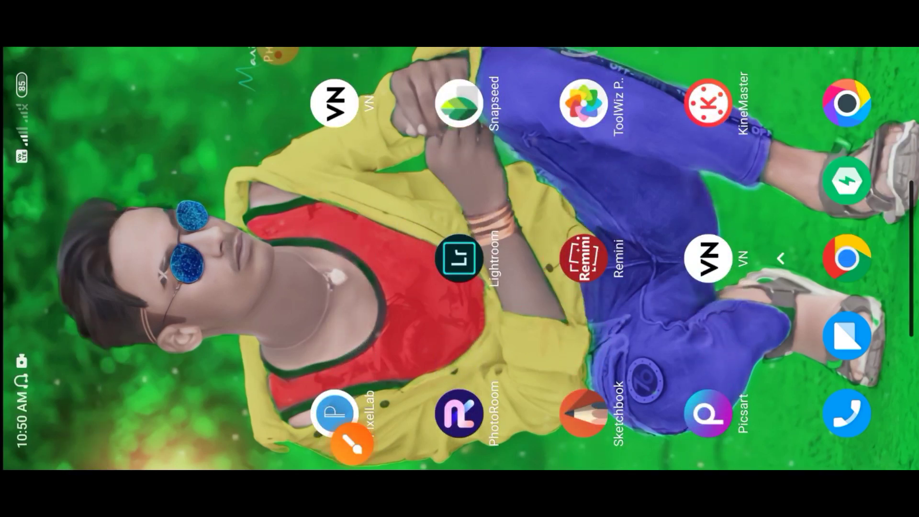
{"action": "left_click", "coordinate": [459, 258]}
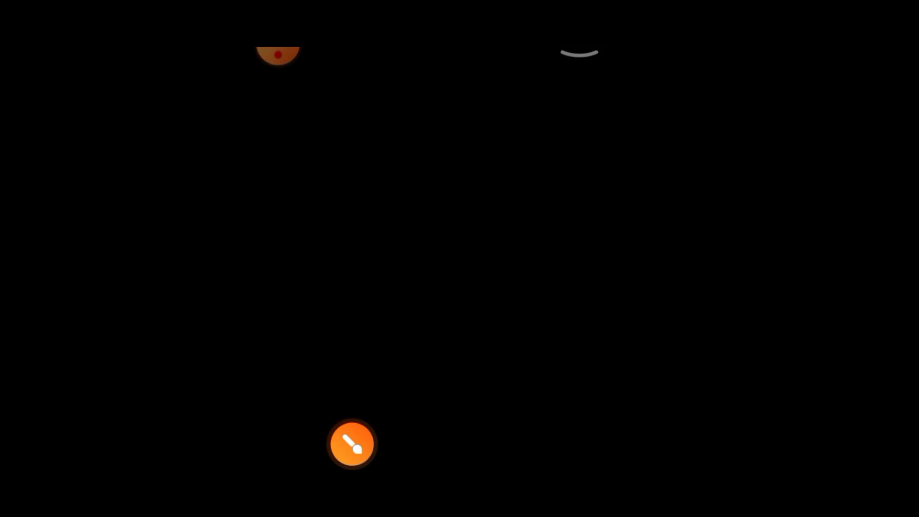
{"action": "left_click", "coordinate": [800, 143]}
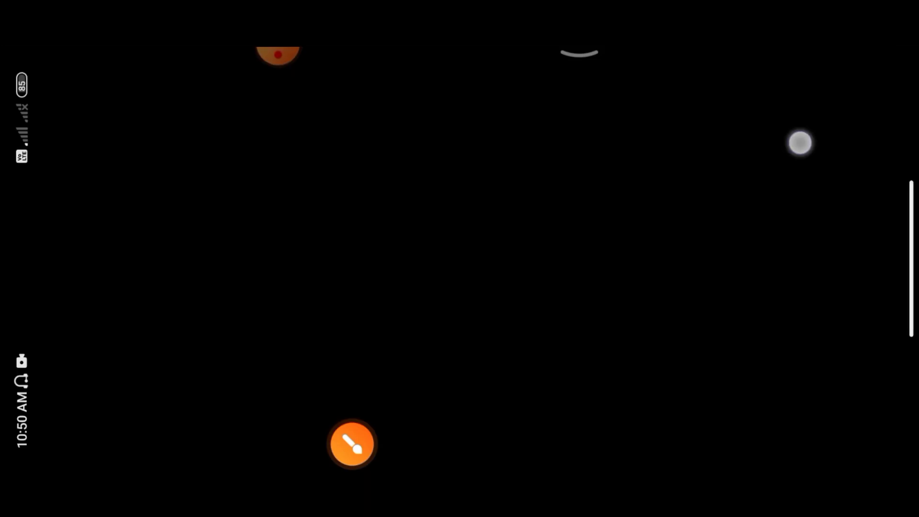
{"action": "left_click", "coordinate": [635, 108]}
Dismiss Lightroom's startup prompts and the Tech Preview notice.
{"action": "left_click", "coordinate": [609, 265]}
{"action": "left_click", "coordinate": [720, 296]}
{"action": "left_click", "coordinate": [555, 387]}
{"action": "left_click", "coordinate": [839, 354]}
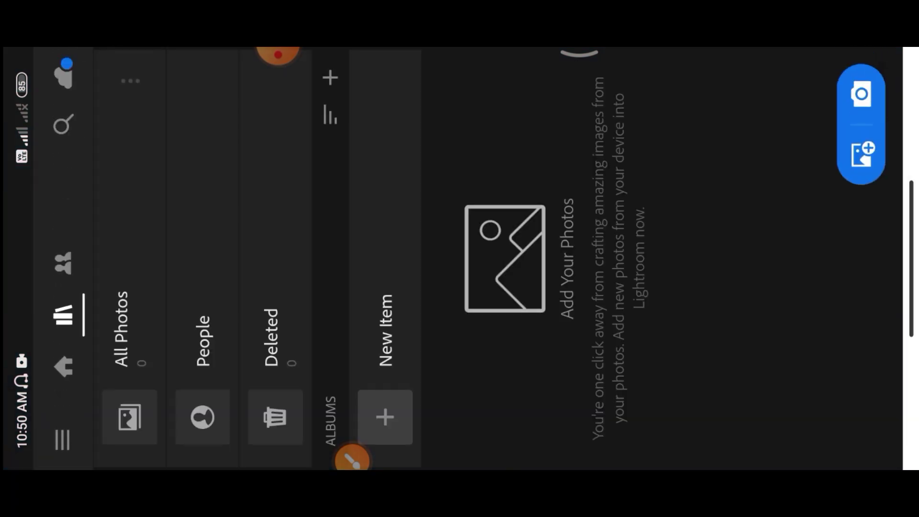
{"action": "left_click", "coordinate": [352, 460]}
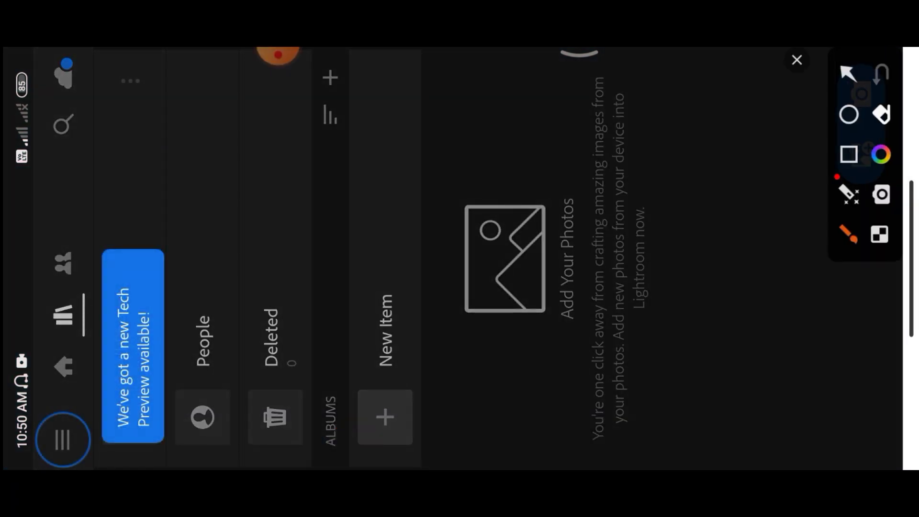
{"action": "mouse_move", "coordinate": [170, 84]}
{"action": "left_mouse_down"}
{"action": "mouse_move", "coordinate": [117, 85]}
{"action": "mouse_move", "coordinate": [184, 101]}
{"action": "left_mouse_up"}
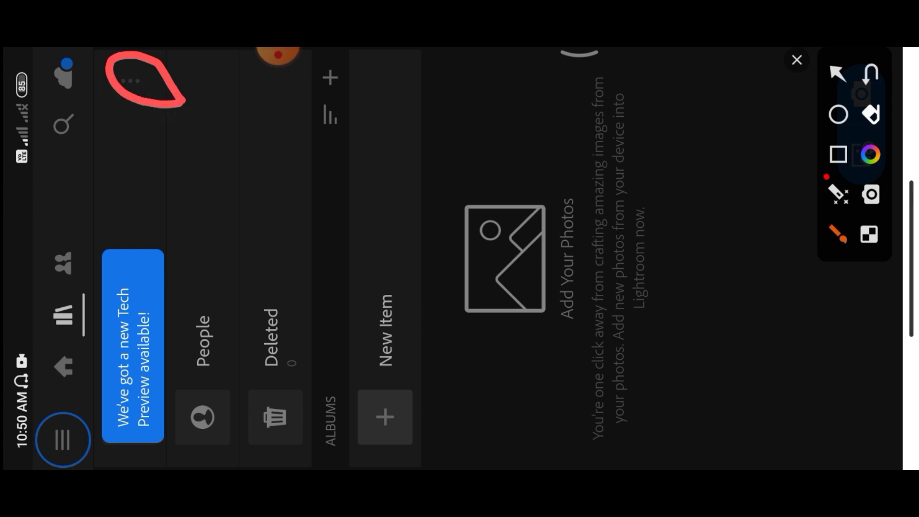
{"action": "left_click", "coordinate": [797, 60]}
{"action": "left_click", "coordinate": [129, 78]}
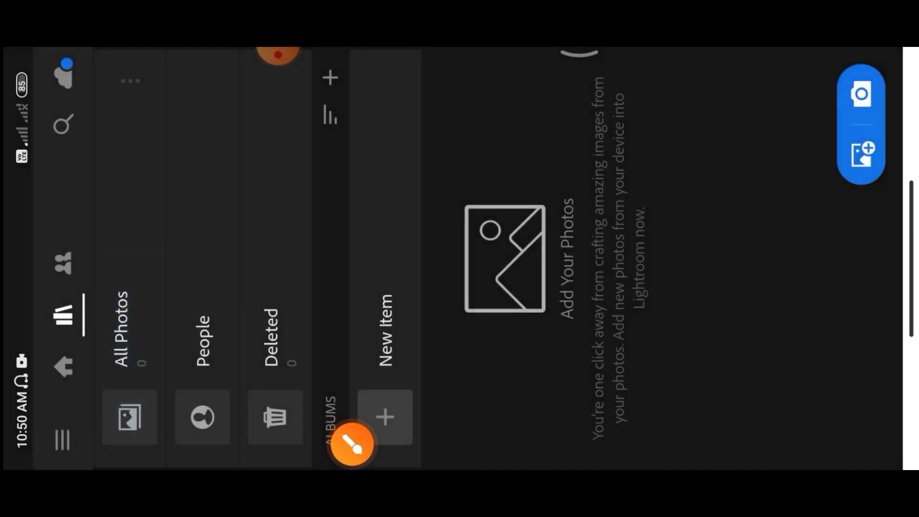
Import the image from the device's Images folder, allowing file access, and view All Photos.
{"action": "left_click", "coordinate": [128, 80]}
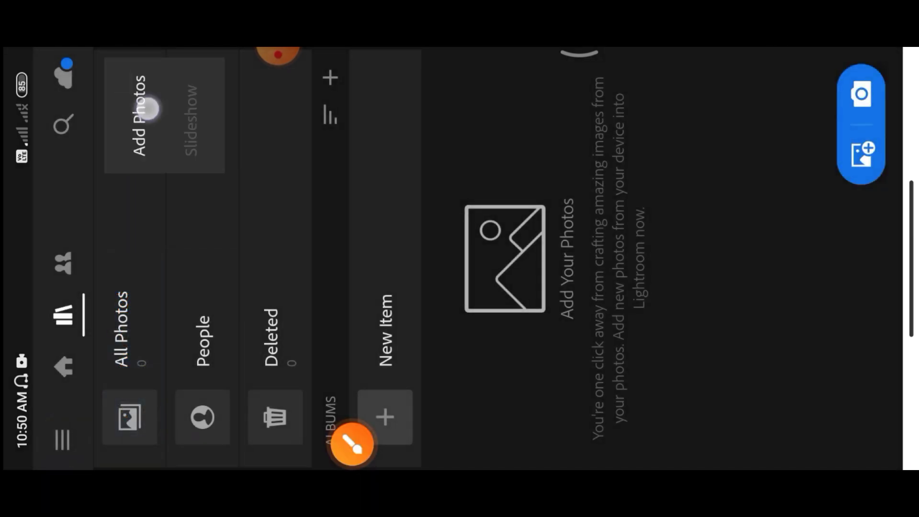
{"action": "left_click", "coordinate": [149, 109]}
{"action": "left_click", "coordinate": [869, 378]}
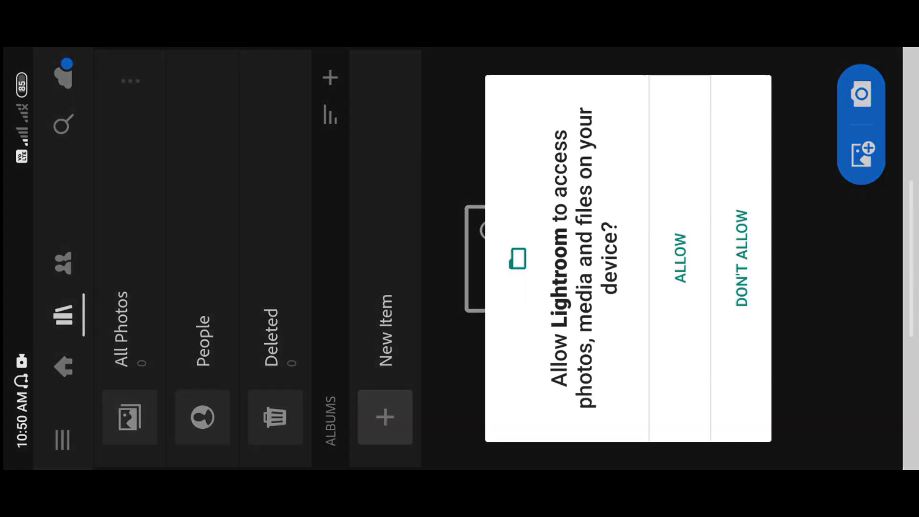
{"action": "left_click", "coordinate": [519, 269]}
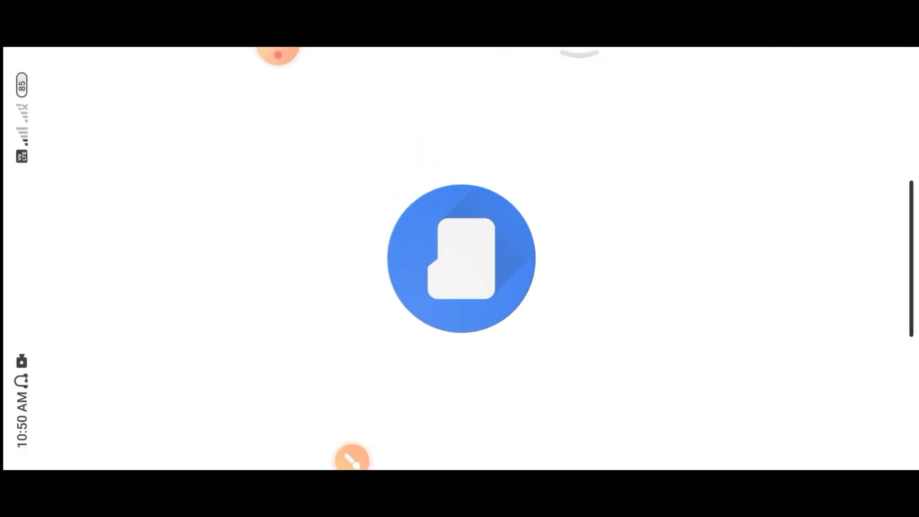
{"action": "left_click", "coordinate": [59, 439]}
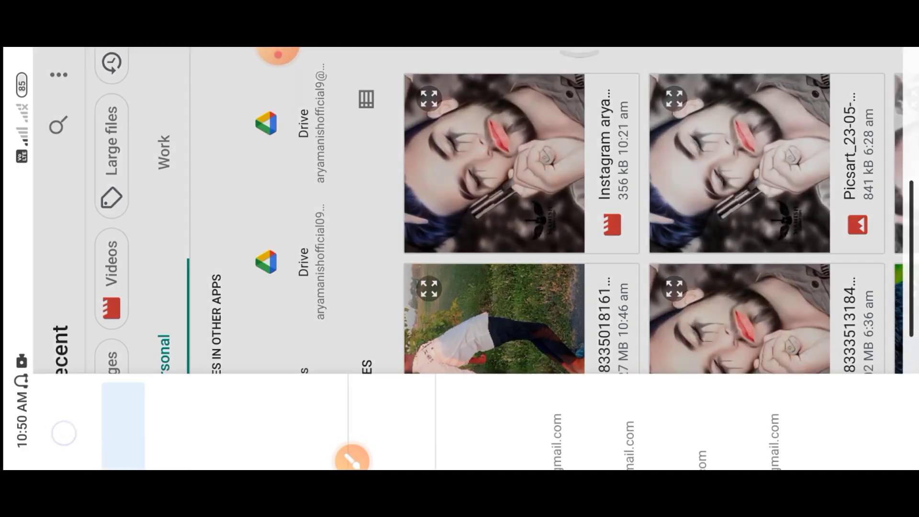
{"action": "left_click", "coordinate": [185, 383]}
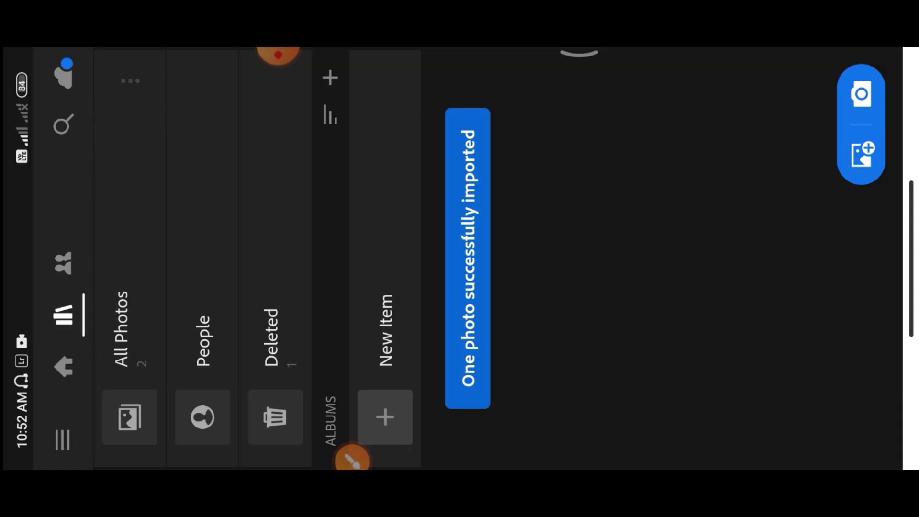
{"action": "left_click", "coordinate": [129, 330]}
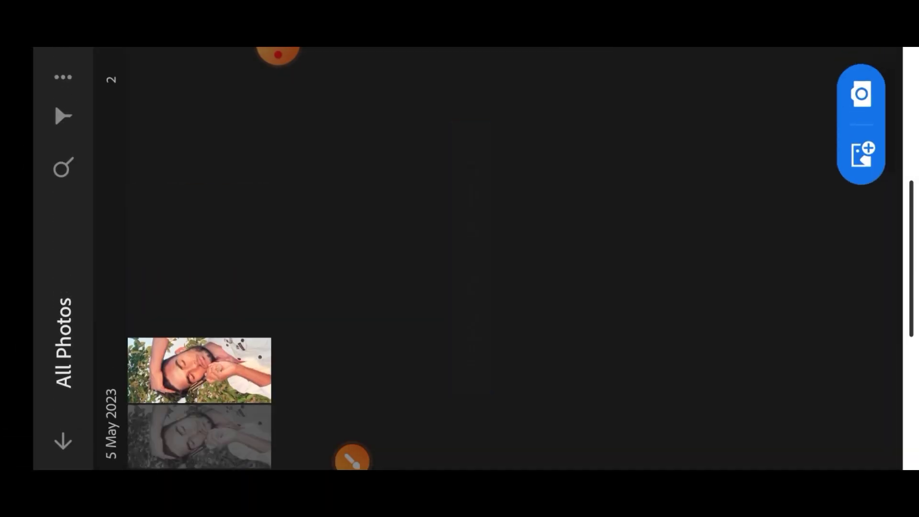
Open the grey edited photo for editing.
{"action": "left_click", "coordinate": [217, 420]}
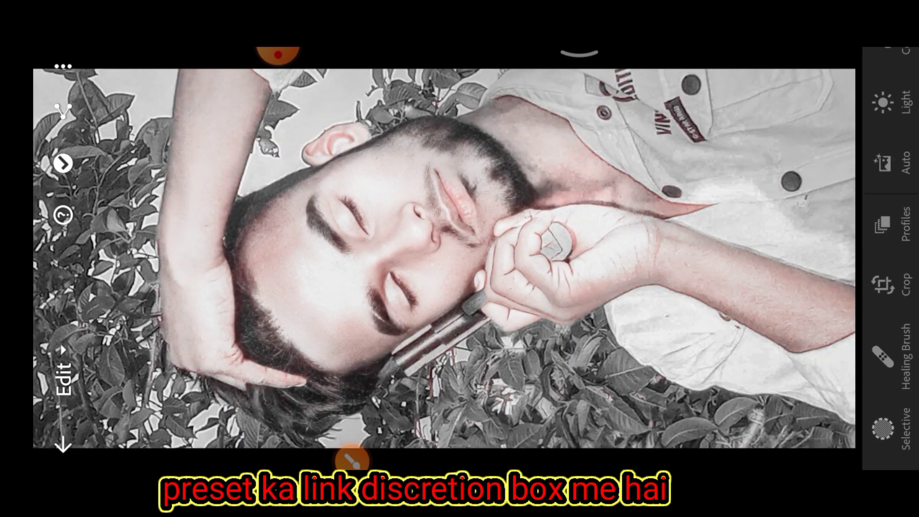
{"action": "left_click", "coordinate": [352, 460]}
{"action": "left_click_drag", "start_coordinate": [72, 50], "coordinate": [115, 102]}
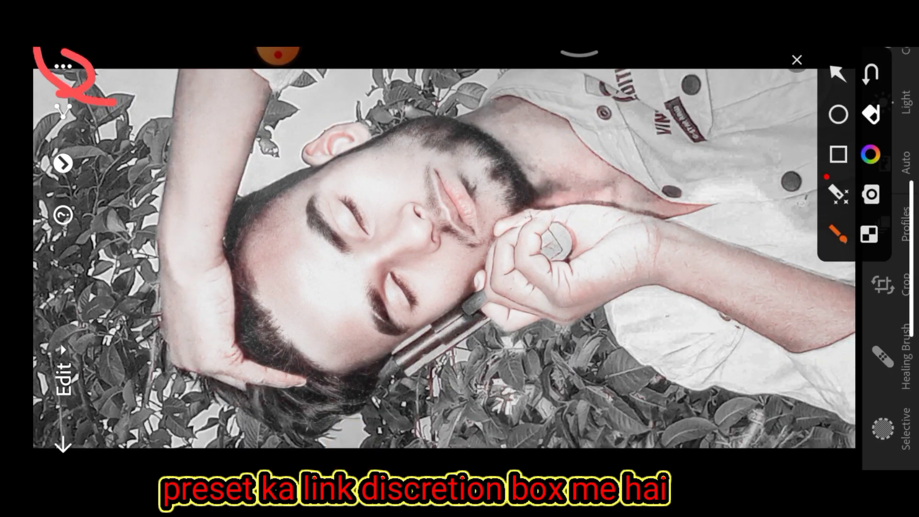
{"action": "left_click", "coordinate": [797, 60]}
Copy the grey photo's edit settings including Geometry, then open the original colour photo.
{"action": "left_click", "coordinate": [63, 65]}
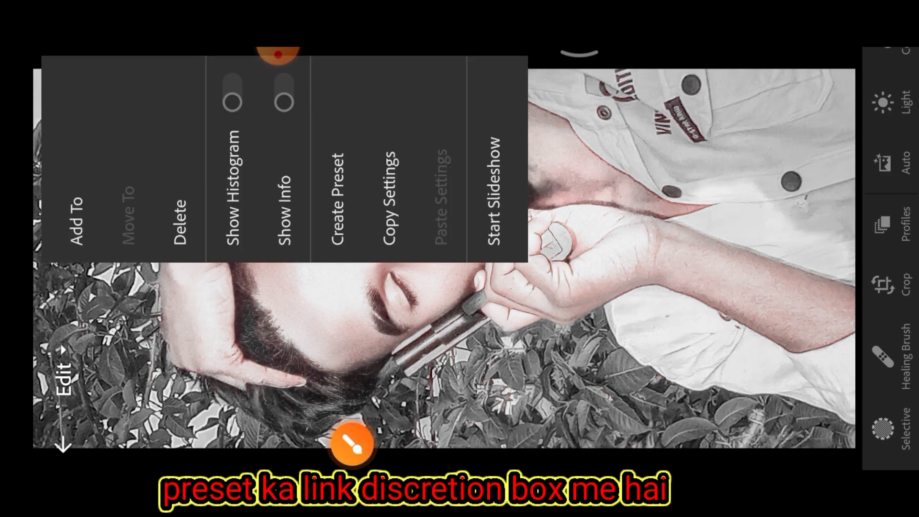
{"action": "left_click", "coordinate": [352, 445]}
{"action": "left_click_drag", "start_coordinate": [391, 76], "coordinate": [394, 79]}
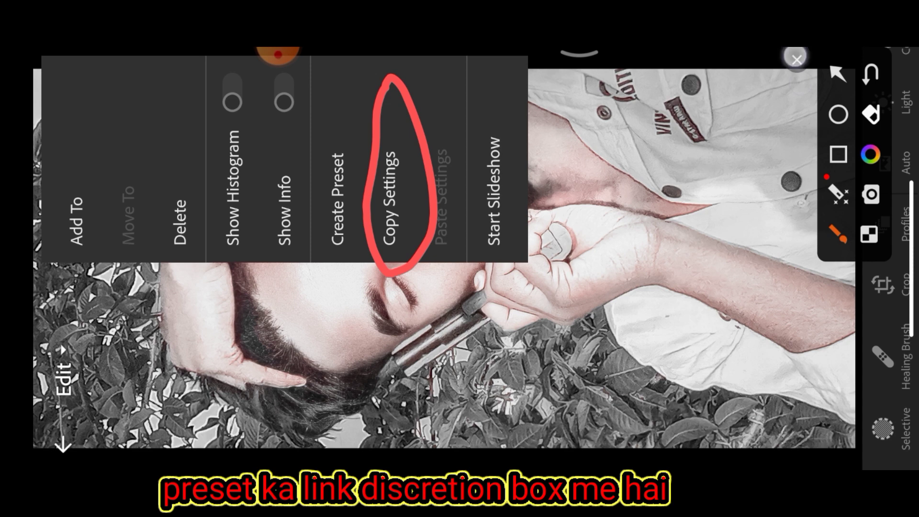
{"action": "left_click", "coordinate": [797, 60]}
{"action": "left_click", "coordinate": [390, 199]}
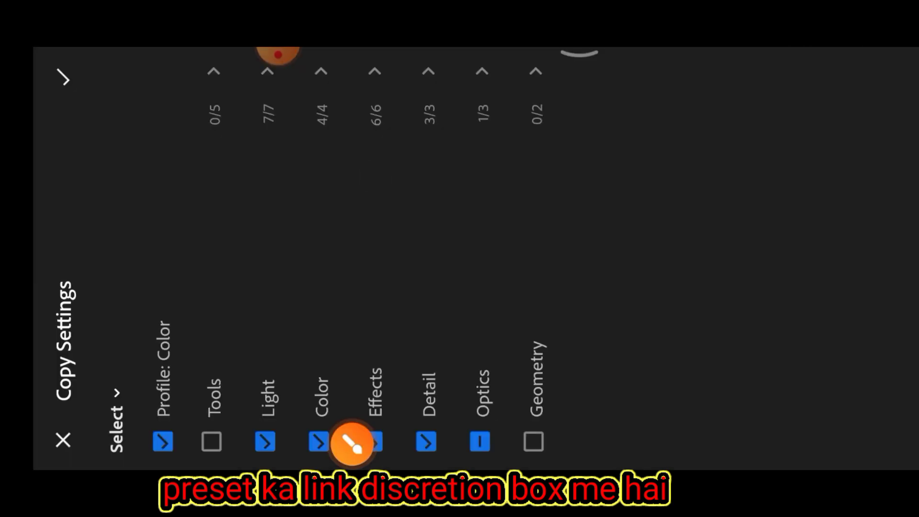
{"action": "left_click", "coordinate": [537, 355]}
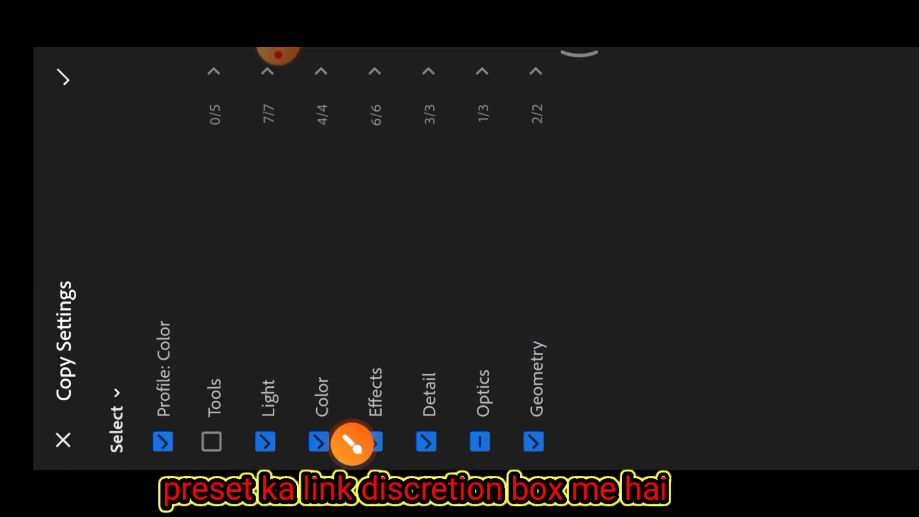
{"action": "left_click", "coordinate": [64, 78]}
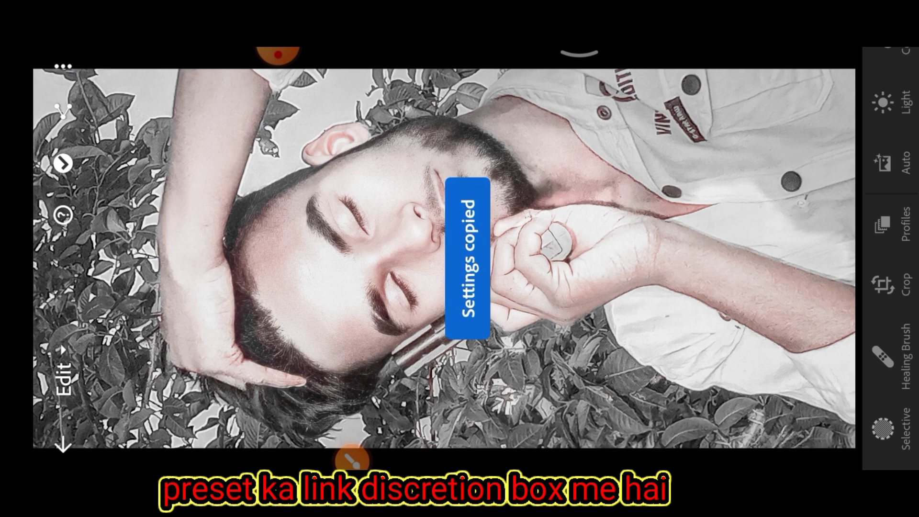
{"action": "left_click", "coordinate": [62, 445]}
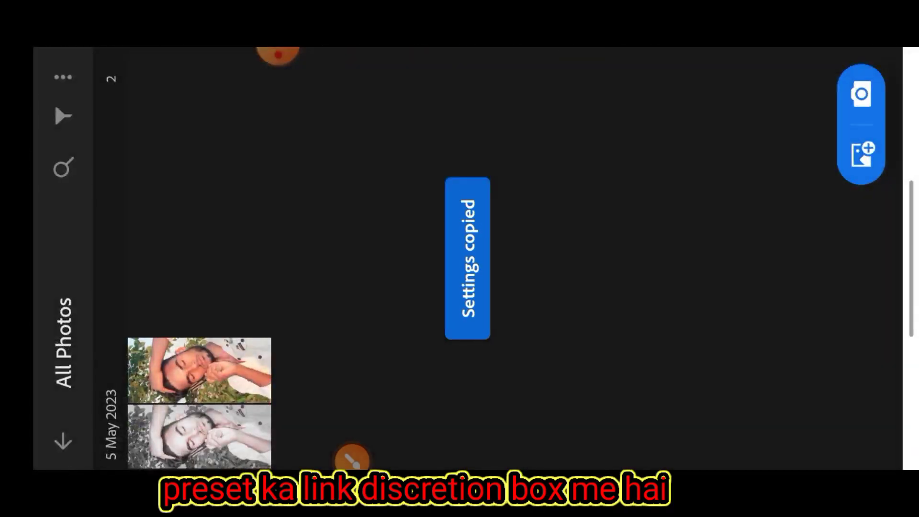
{"action": "left_click", "coordinate": [205, 359]}
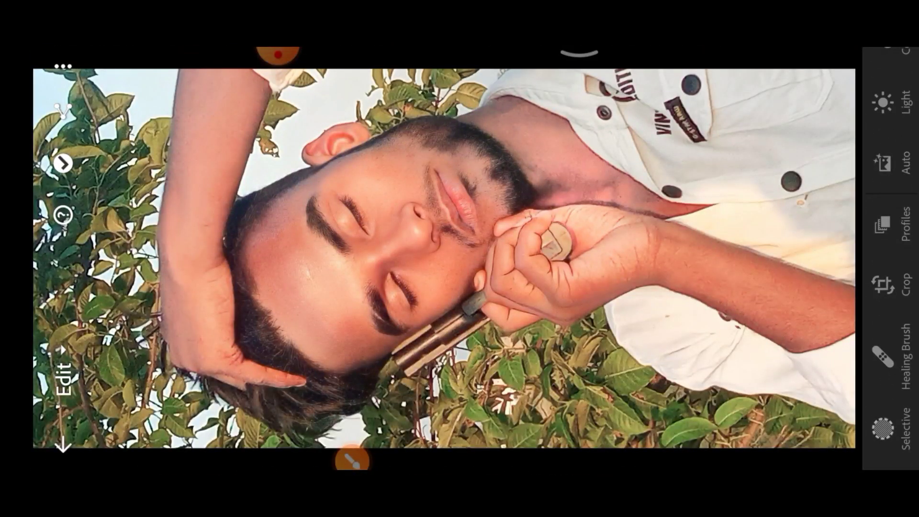
Paste the copied edit settings onto the colour portrait.
{"action": "left_click", "coordinate": [63, 66]}
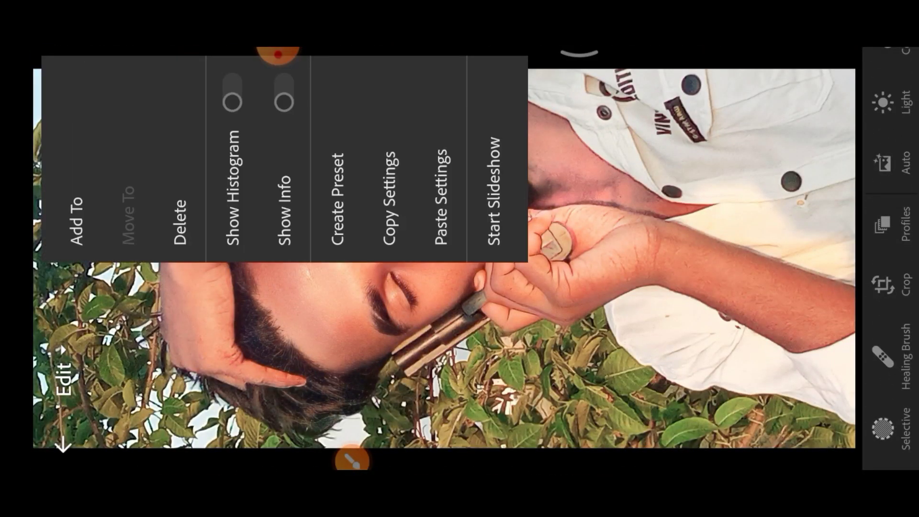
{"action": "left_click", "coordinate": [351, 461]}
{"action": "mouse_move", "coordinate": [428, 111]}
{"action": "left_mouse_down"}
{"action": "mouse_move", "coordinate": [455, 251]}
{"action": "mouse_move", "coordinate": [436, 85]}
{"action": "left_mouse_up"}
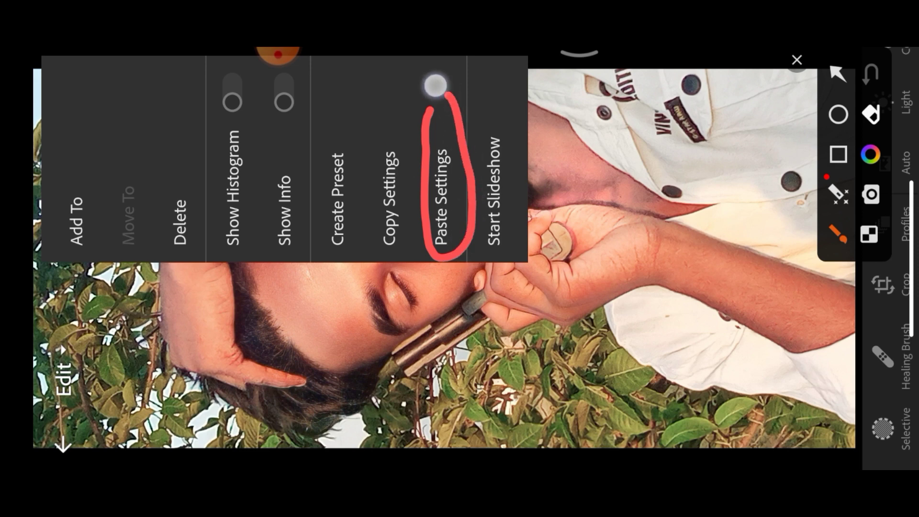
{"action": "left_click", "coordinate": [797, 60]}
{"action": "left_click", "coordinate": [437, 164]}
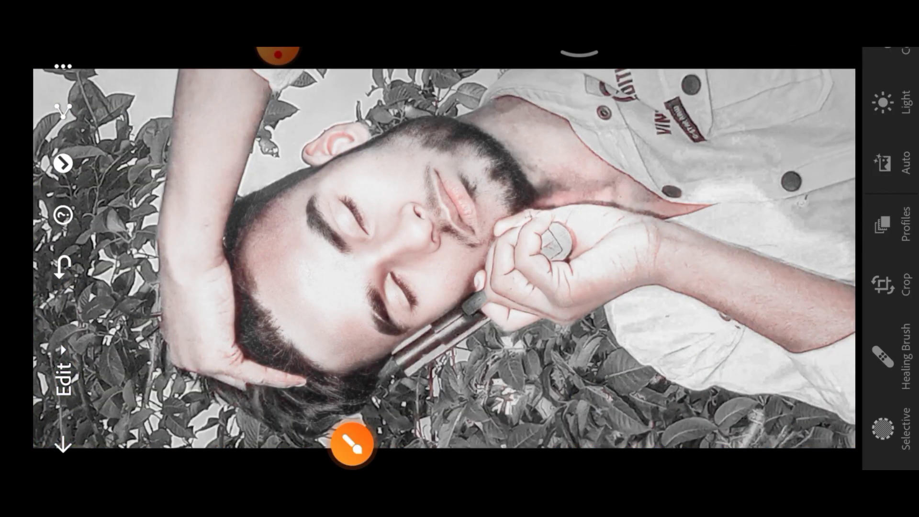
{"action": "scroll", "coordinate": [441, 215], "scroll_direction": "up", "scroll_amount": 3}
{"action": "scroll", "coordinate": [440, 215], "scroll_direction": "down", "scroll_amount": 5}
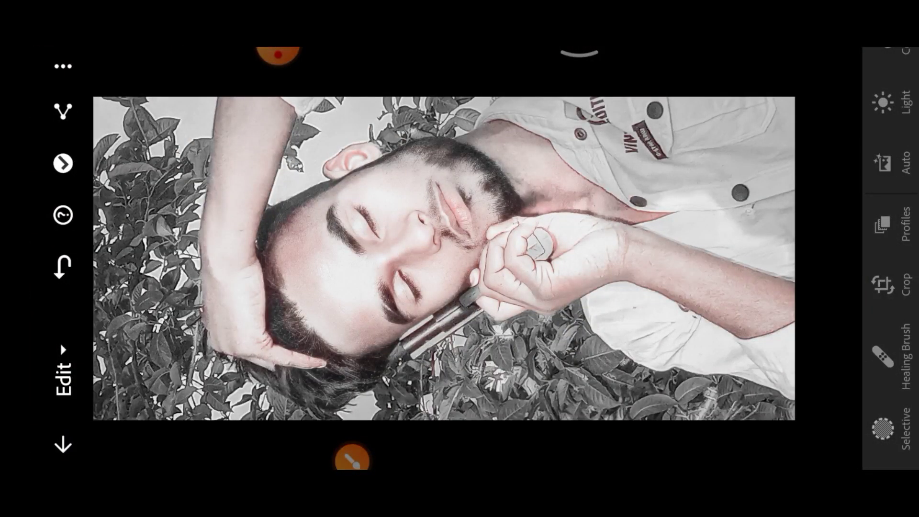
Compare the edit against the original and bring up the share options.
{"action": "left_click", "coordinate": [589, 182]}
{"action": "left_click", "coordinate": [347, 448]}
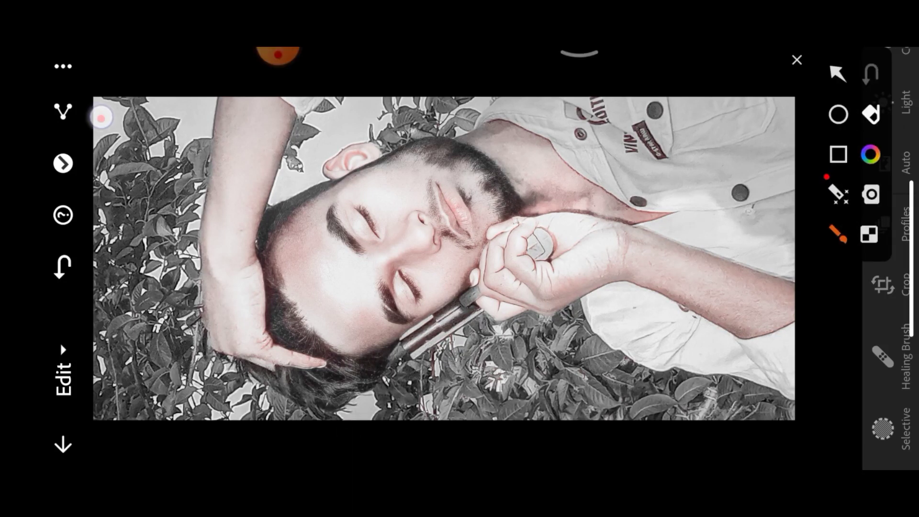
{"action": "mouse_move", "coordinate": [72, 72]}
{"action": "left_mouse_down"}
{"action": "mouse_move", "coordinate": [45, 116]}
{"action": "mouse_move", "coordinate": [105, 122]}
{"action": "left_mouse_up"}
{"action": "left_click", "coordinate": [797, 60]}
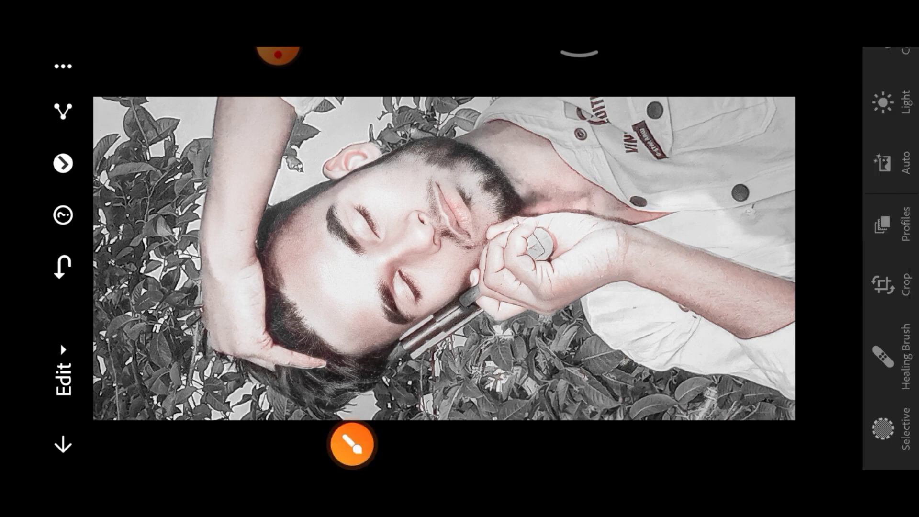
{"action": "left_click", "coordinate": [63, 111]}
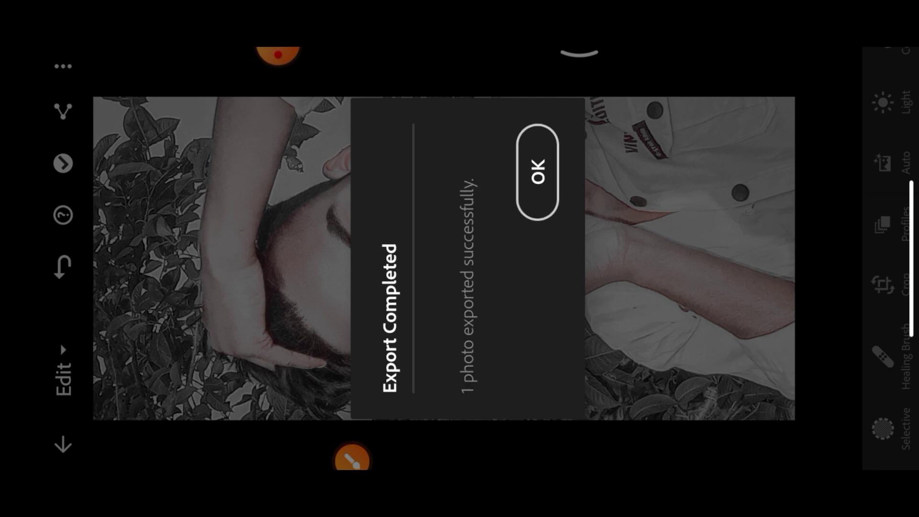
Dismiss the Export Completed confirmation and return to the home screen.
{"action": "left_click", "coordinate": [538, 172]}
{"action": "key", "text": "super"}
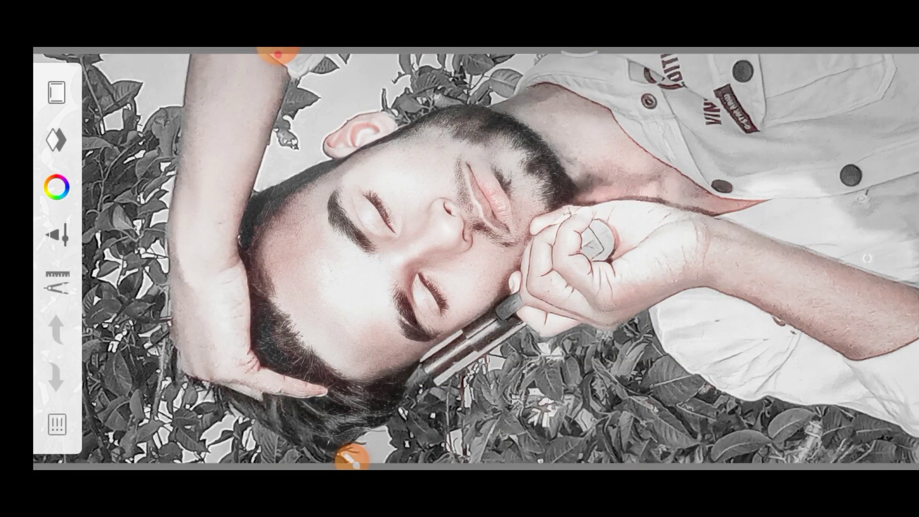
Open the portrait in Sketchbook and pick Smudge Flat Brush 3 from the brush library.
{"action": "left_click", "coordinate": [867, 258]}
{"action": "mouse_move", "coordinate": [103, 253]}
{"action": "left_mouse_down"}
{"action": "mouse_move", "coordinate": [55, 197]}
{"action": "mouse_move", "coordinate": [105, 259]}
{"action": "left_mouse_up"}
{"action": "left_click", "coordinate": [797, 60]}
{"action": "left_click", "coordinate": [57, 234]}
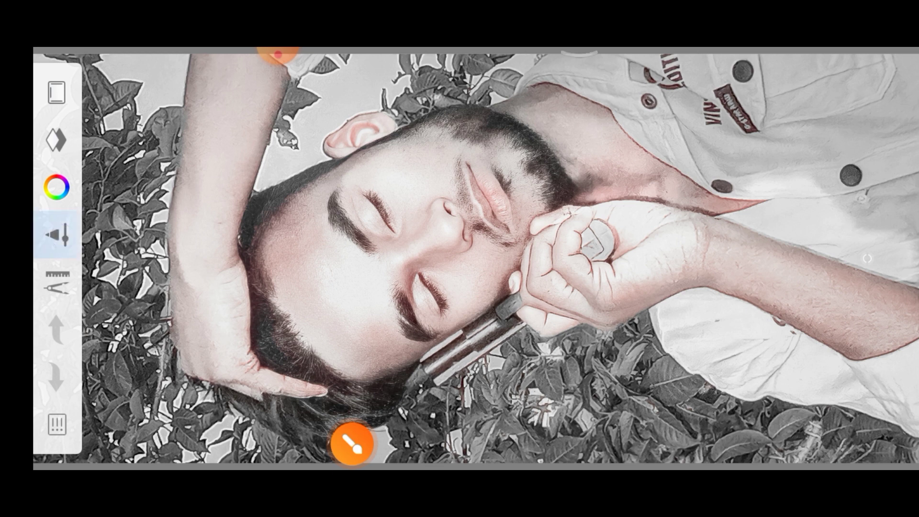
{"action": "left_click_drag", "start_coordinate": [288, 263], "coordinate": [603, 263]}
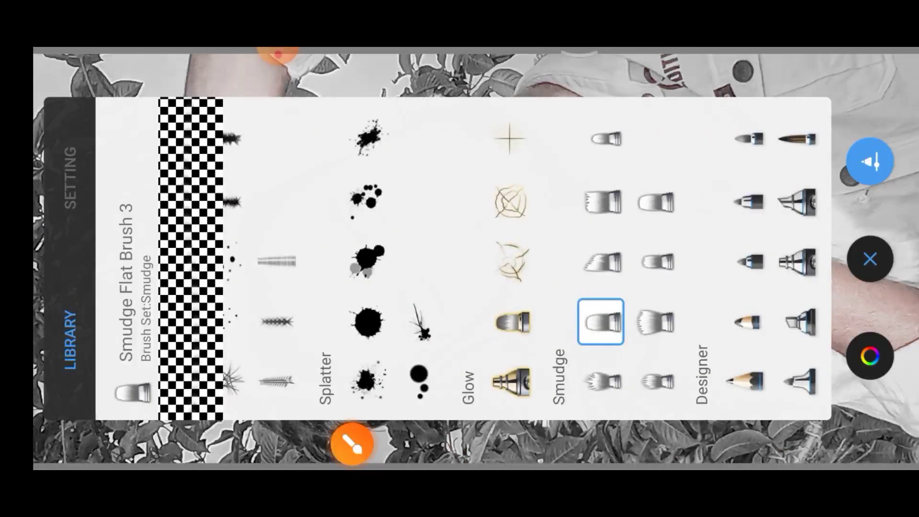
{"action": "left_click", "coordinate": [352, 442]}
{"action": "left_click_drag", "start_coordinate": [553, 405], "coordinate": [538, 365]}
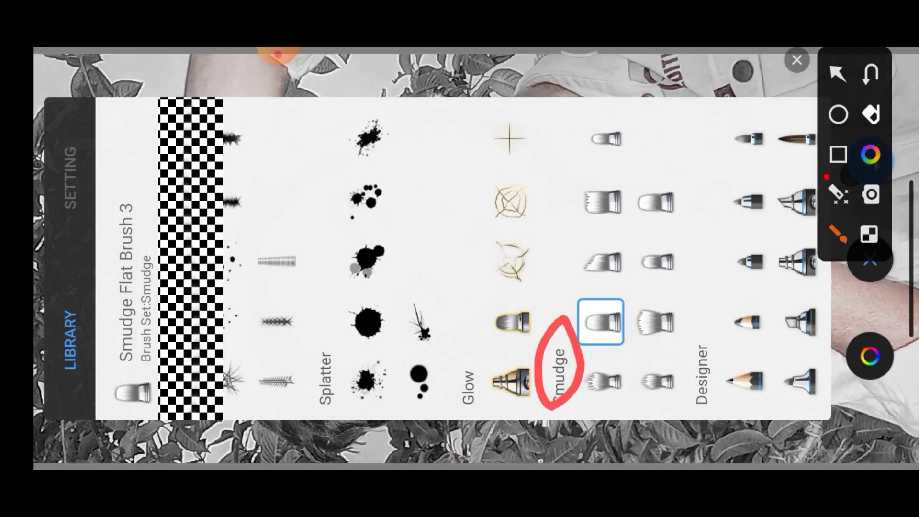
{"action": "mouse_move", "coordinate": [584, 341]}
{"action": "left_mouse_down"}
{"action": "mouse_move", "coordinate": [632, 302]}
{"action": "mouse_move", "coordinate": [599, 342]}
{"action": "left_mouse_up"}
{"action": "left_click", "coordinate": [797, 60]}
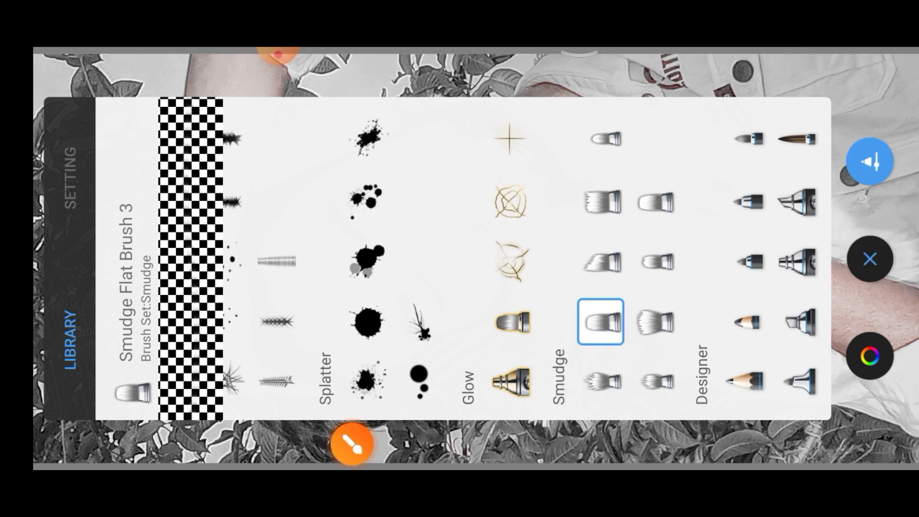
Set the smudge brush to size 31.0 with 1% flow and 1% strength.
{"action": "left_click", "coordinate": [70, 177]}
{"action": "mouse_move", "coordinate": [489, 400]}
{"action": "left_mouse_down"}
{"action": "mouse_move", "coordinate": [495, 245]}
{"action": "mouse_move", "coordinate": [491, 402]}
{"action": "left_mouse_up"}
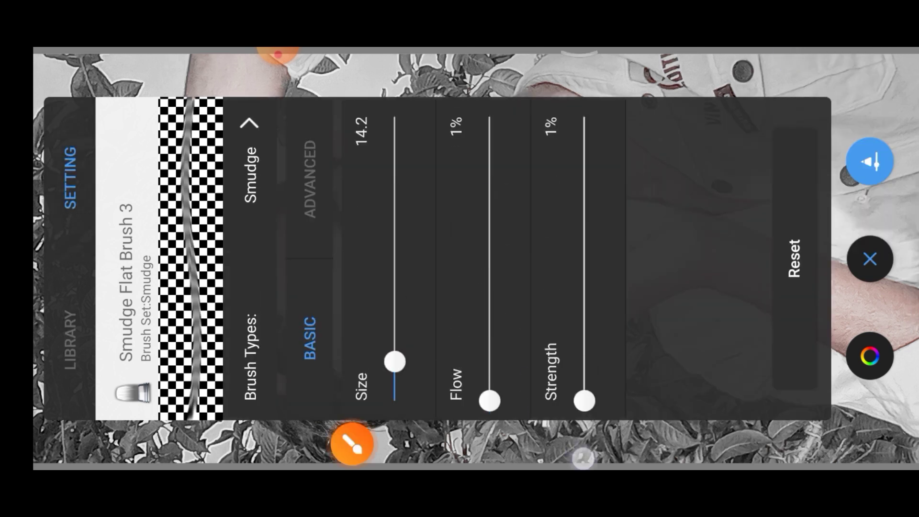
{"action": "mouse_move", "coordinate": [584, 400]}
{"action": "left_mouse_down"}
{"action": "mouse_move", "coordinate": [616, 251]}
{"action": "mouse_move", "coordinate": [622, 405]}
{"action": "left_mouse_up"}
{"action": "mouse_move", "coordinate": [394, 362]}
{"action": "left_mouse_down"}
{"action": "mouse_move", "coordinate": [407, 313]}
{"action": "mouse_move", "coordinate": [467, 312]}
{"action": "left_mouse_up"}
{"action": "left_click", "coordinate": [870, 259]}
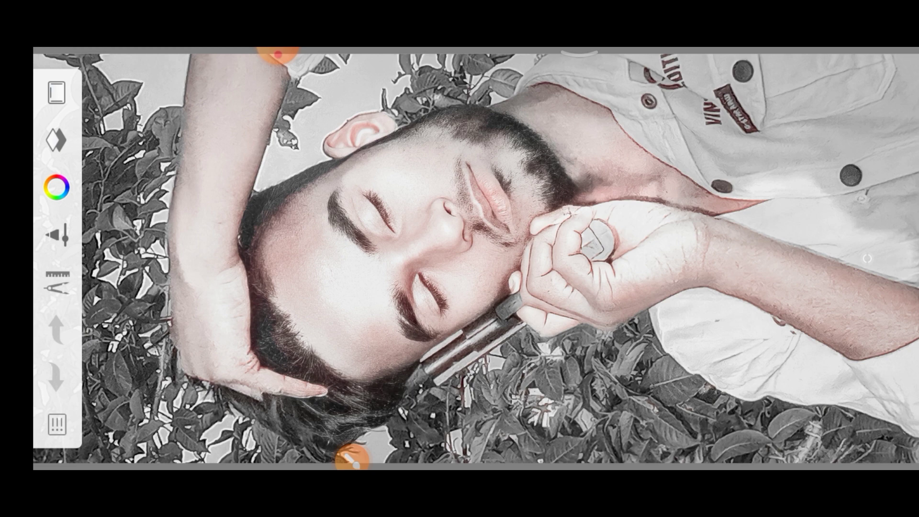
{"action": "left_click", "coordinate": [57, 235]}
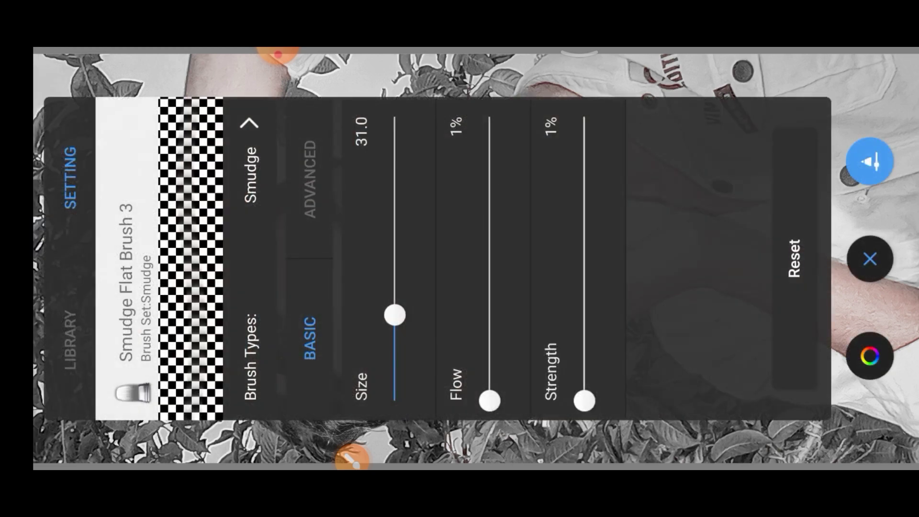
{"action": "left_click", "coordinate": [871, 259]}
{"action": "scroll", "coordinate": [459, 259], "scroll_direction": "up", "scroll_amount": 5}
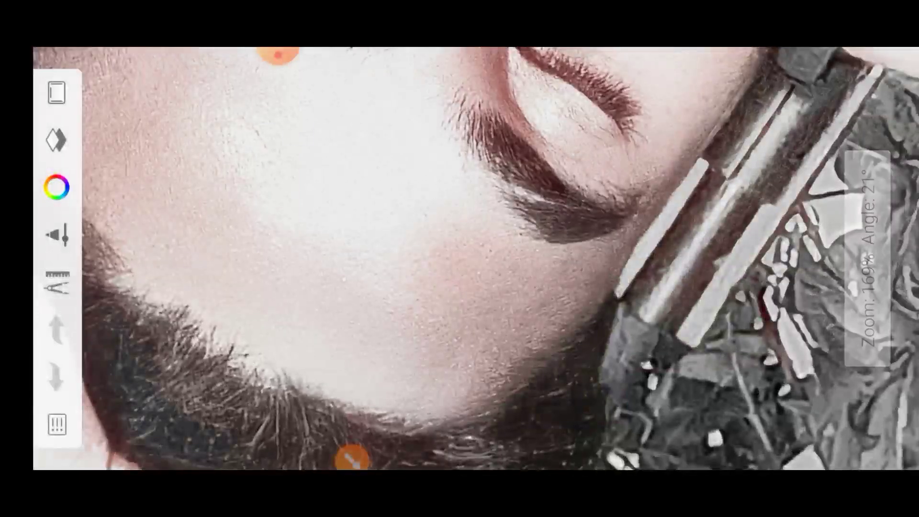
Enlarge the smudge brush to size 48.8.
{"action": "scroll", "coordinate": [460, 259], "scroll_direction": "up", "scroll_amount": 3}
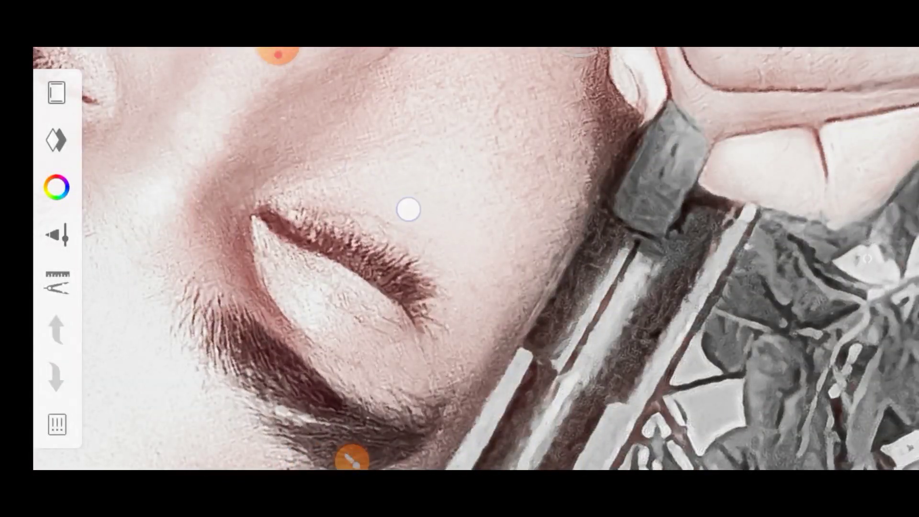
{"action": "scroll", "coordinate": [460, 258], "scroll_direction": "down", "scroll_amount": 2}
{"action": "scroll", "coordinate": [460, 259], "scroll_direction": "up", "scroll_amount": 3}
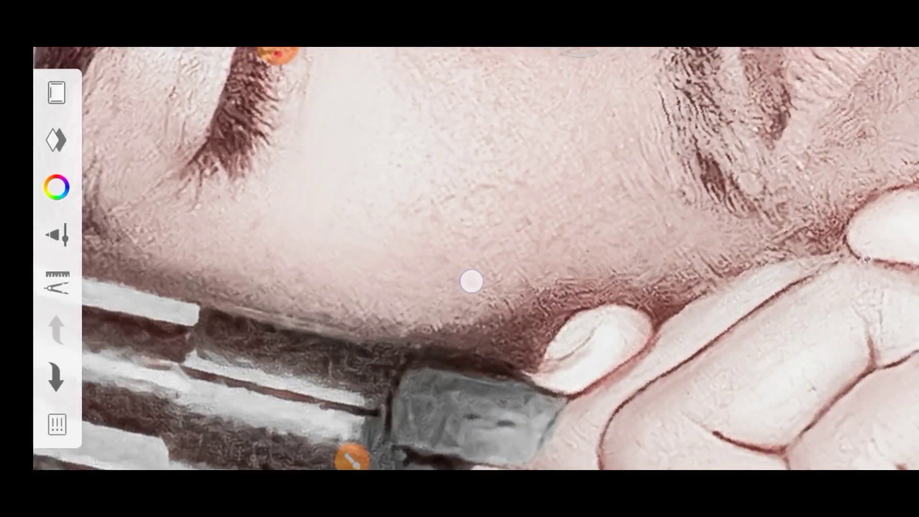
{"action": "scroll", "coordinate": [460, 258], "scroll_direction": "up", "scroll_amount": 1}
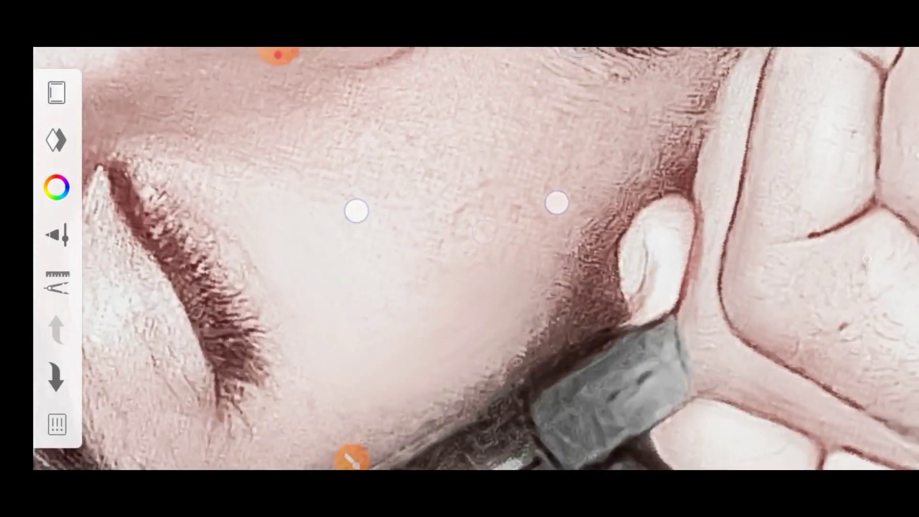
{"action": "scroll", "coordinate": [460, 259], "scroll_direction": "down", "scroll_amount": 2}
{"action": "scroll", "coordinate": [460, 259], "scroll_direction": "down", "scroll_amount": 3}
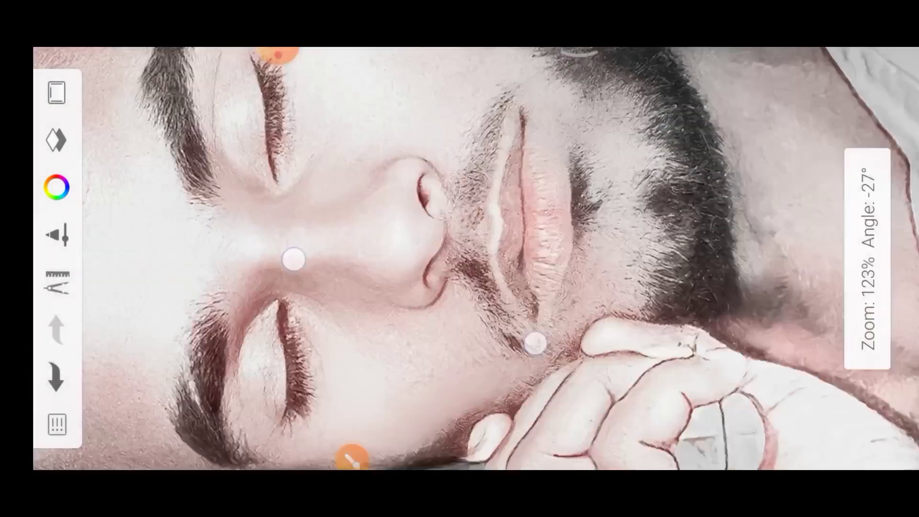
{"action": "scroll", "coordinate": [460, 258], "scroll_direction": "up", "scroll_amount": 2}
{"action": "scroll", "coordinate": [406, 212], "scroll_direction": "up", "scroll_amount": 2}
{"action": "left_click", "coordinate": [352, 458]}
{"action": "left_click_drag", "start_coordinate": [394, 314], "coordinate": [394, 263]}
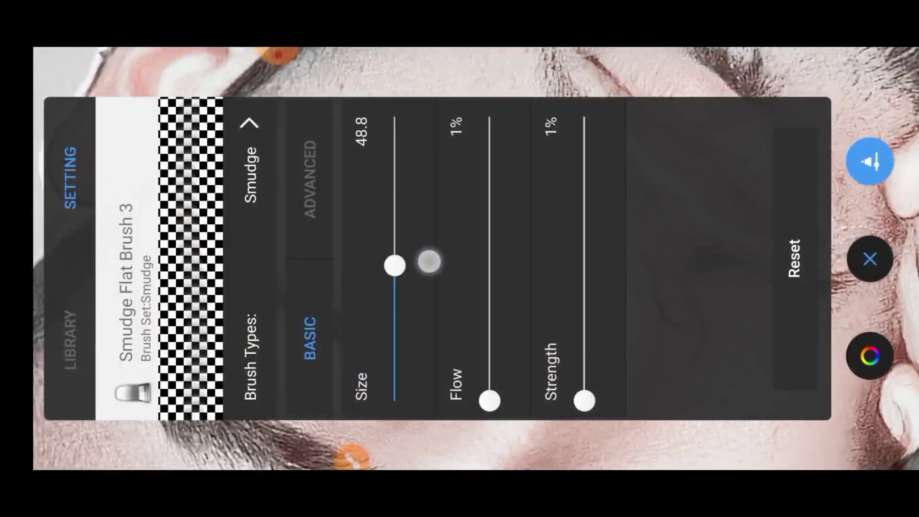
{"action": "left_click", "coordinate": [870, 259]}
Blend the skin around the nose, cheeks, eyes and upper lip, zooming between strokes.
{"action": "scroll", "coordinate": [324, 224], "scroll_direction": "up", "scroll_amount": 1}
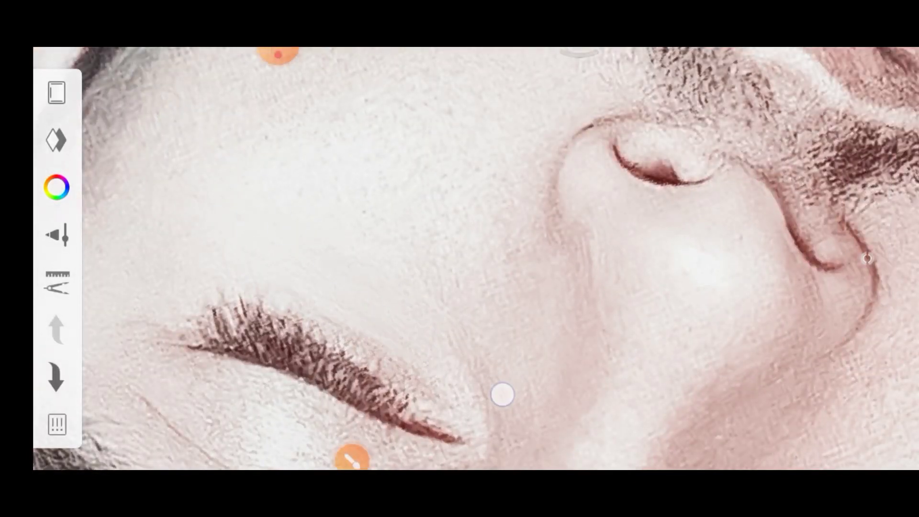
{"action": "scroll", "coordinate": [313, 214], "scroll_direction": "down", "scroll_amount": 1}
{"action": "scroll", "coordinate": [314, 213], "scroll_direction": "up", "scroll_amount": 3}
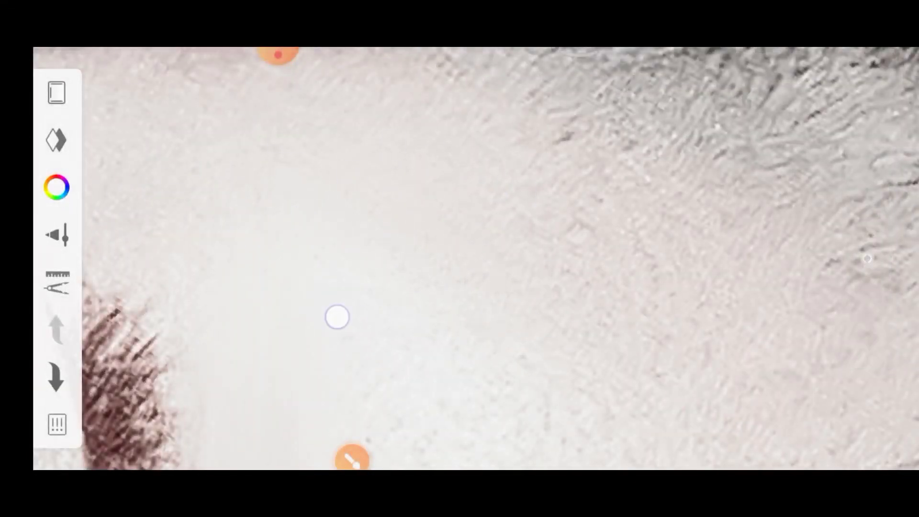
{"action": "scroll", "coordinate": [336, 316], "scroll_direction": "down", "scroll_amount": 3}
{"action": "scroll", "coordinate": [426, 124], "scroll_direction": "up", "scroll_amount": 2}
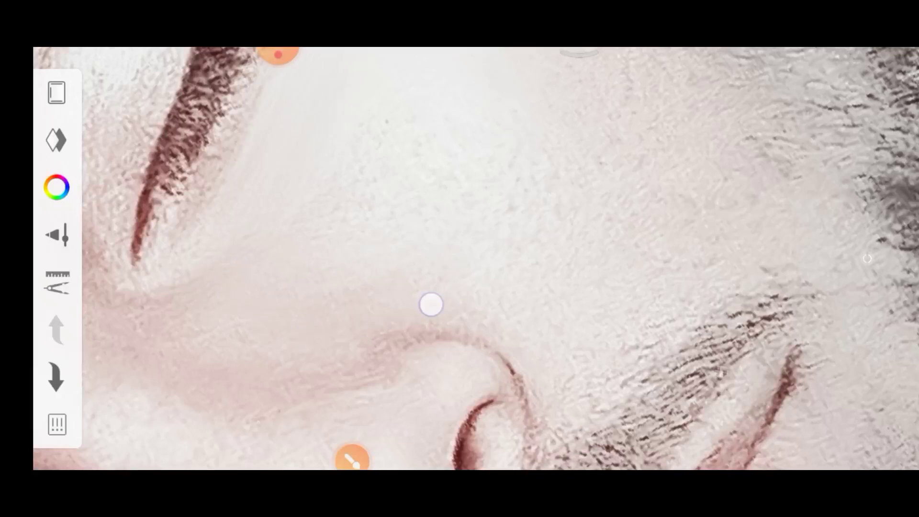
{"action": "scroll", "coordinate": [431, 304], "scroll_direction": "down", "scroll_amount": 1}
{"action": "scroll", "coordinate": [468, 224], "scroll_direction": "down", "scroll_amount": 1}
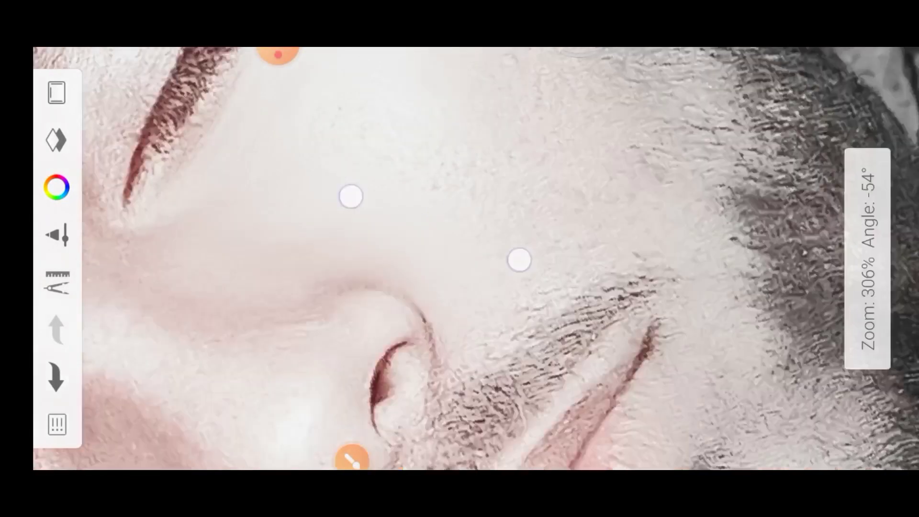
{"action": "scroll", "coordinate": [517, 258], "scroll_direction": "down", "scroll_amount": 1}
{"action": "scroll", "coordinate": [492, 254], "scroll_direction": "down", "scroll_amount": 2}
{"action": "scroll", "coordinate": [434, 166], "scroll_direction": "up", "scroll_amount": 1}
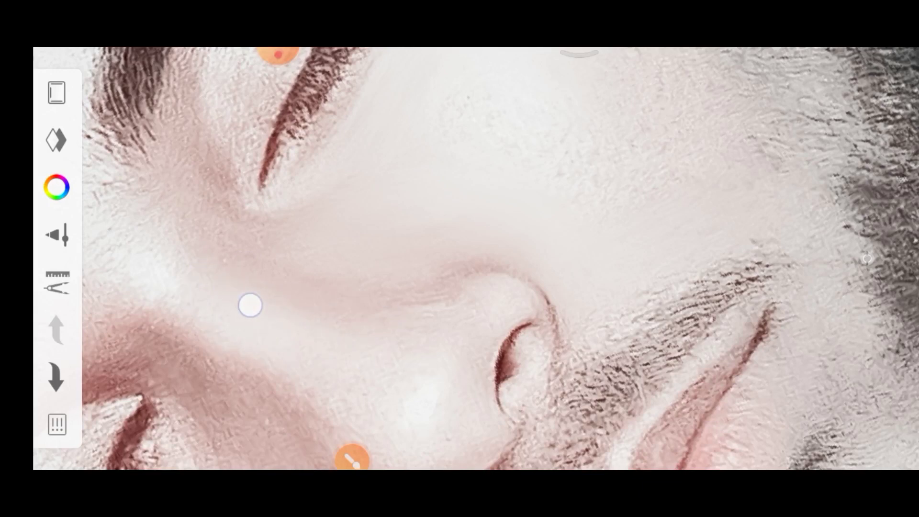
{"action": "scroll", "coordinate": [353, 199], "scroll_direction": "down", "scroll_amount": 1}
{"action": "scroll", "coordinate": [398, 191], "scroll_direction": "up", "scroll_amount": 2}
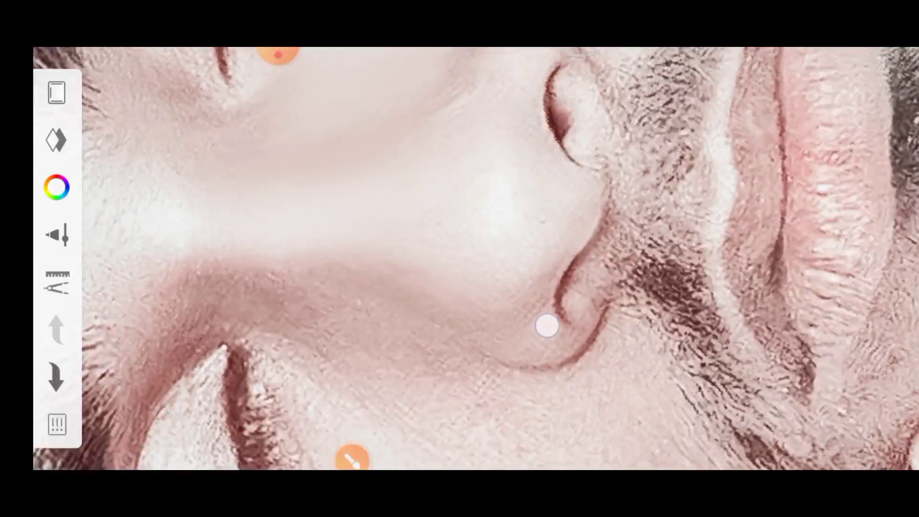
{"action": "mouse_move", "coordinate": [377, 173]}
{"action": "left_mouse_down"}
{"action": "mouse_move", "coordinate": [377, 249]}
{"action": "mouse_move", "coordinate": [515, 268]}
{"action": "left_mouse_up"}
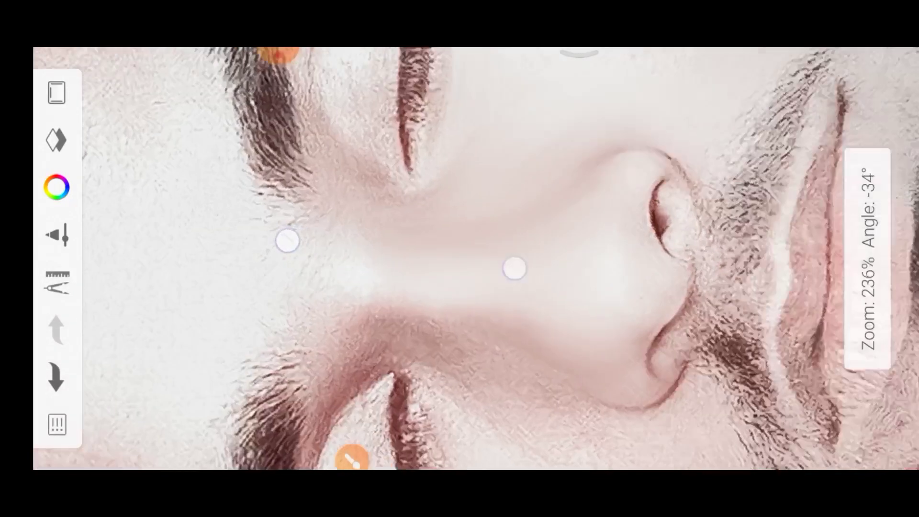
{"action": "left_click_drag", "start_coordinate": [401, 286], "coordinate": [591, 214]}
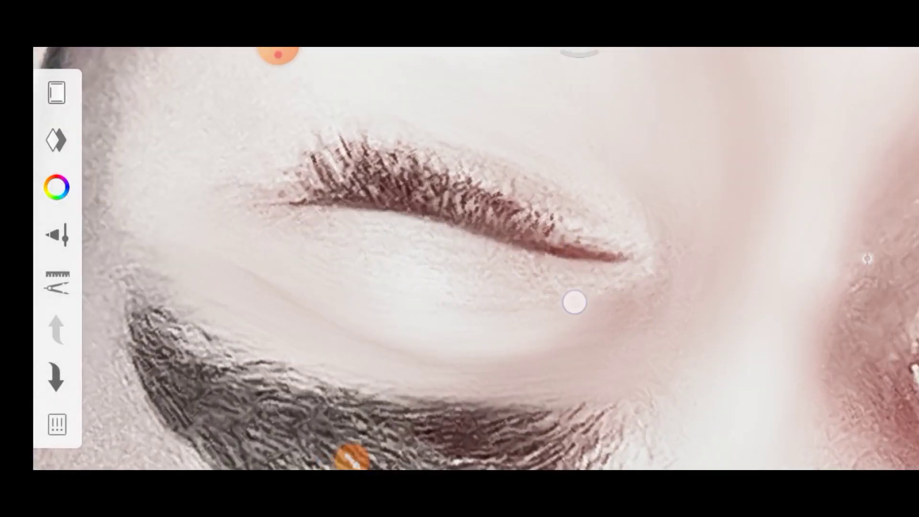
{"action": "left_click_drag", "start_coordinate": [564, 261], "coordinate": [526, 229]}
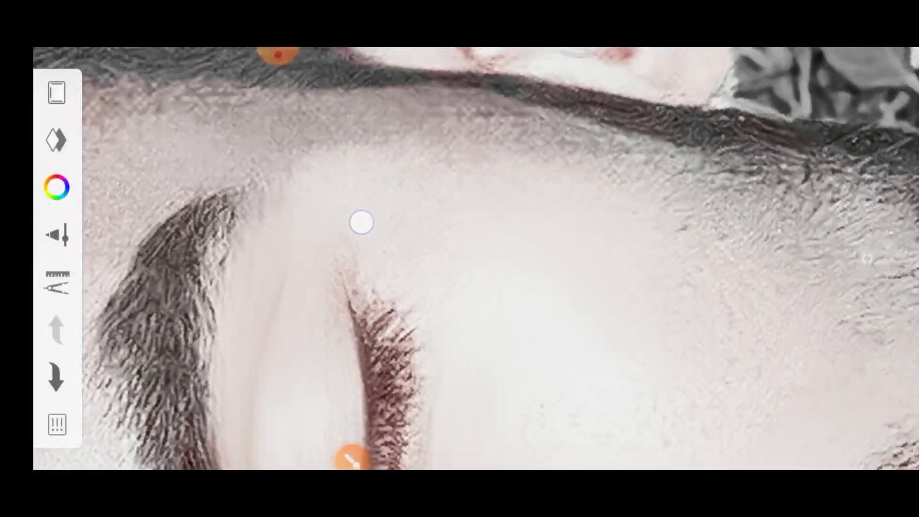
{"action": "mouse_move", "coordinate": [361, 220]}
{"action": "left_mouse_down"}
{"action": "mouse_move", "coordinate": [383, 176]}
{"action": "mouse_move", "coordinate": [484, 219]}
{"action": "mouse_move", "coordinate": [453, 256]}
{"action": "left_mouse_up"}
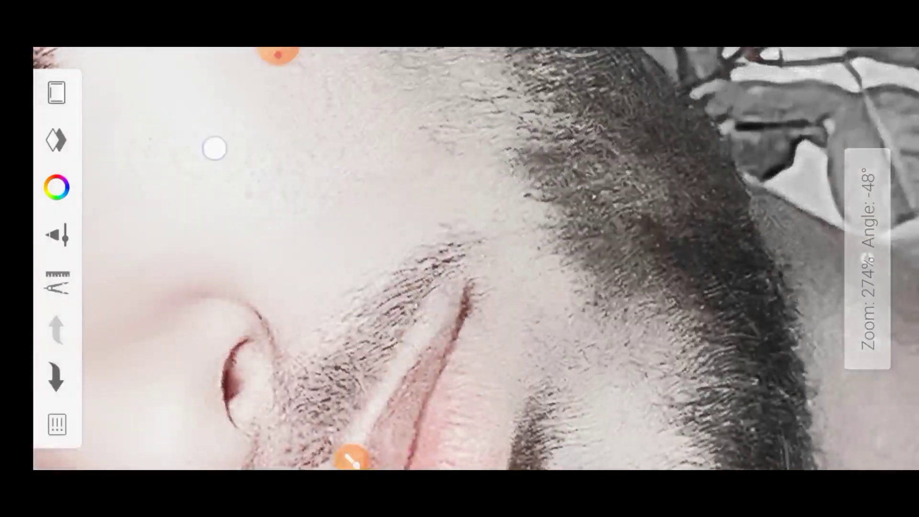
{"action": "left_click_drag", "start_coordinate": [342, 202], "coordinate": [267, 244]}
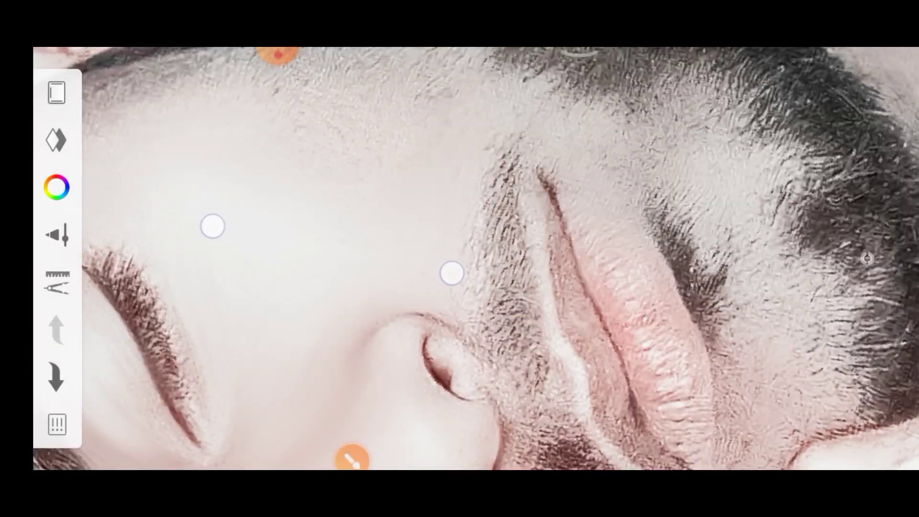
{"action": "left_click_drag", "start_coordinate": [212, 226], "coordinate": [194, 275]}
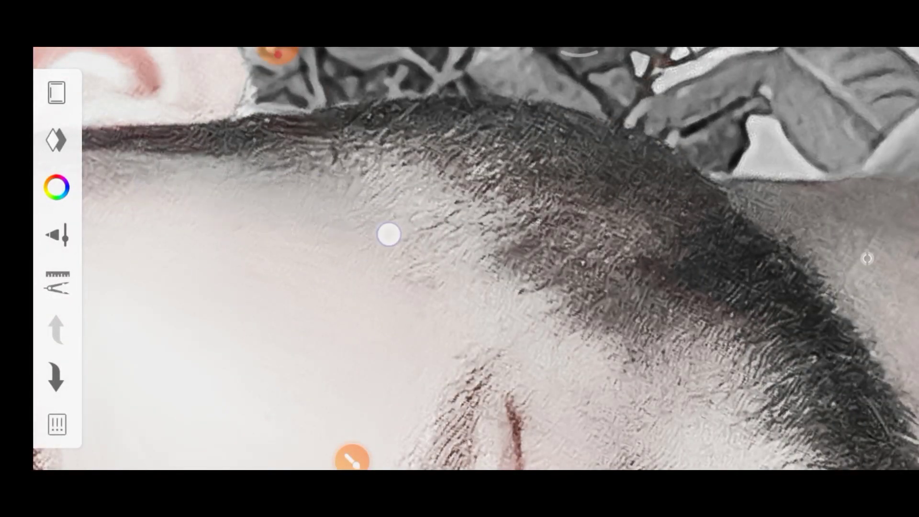
{"action": "mouse_move", "coordinate": [359, 230]}
{"action": "left_mouse_down"}
{"action": "mouse_move", "coordinate": [433, 232]}
{"action": "mouse_move", "coordinate": [550, 273]}
{"action": "left_mouse_up"}
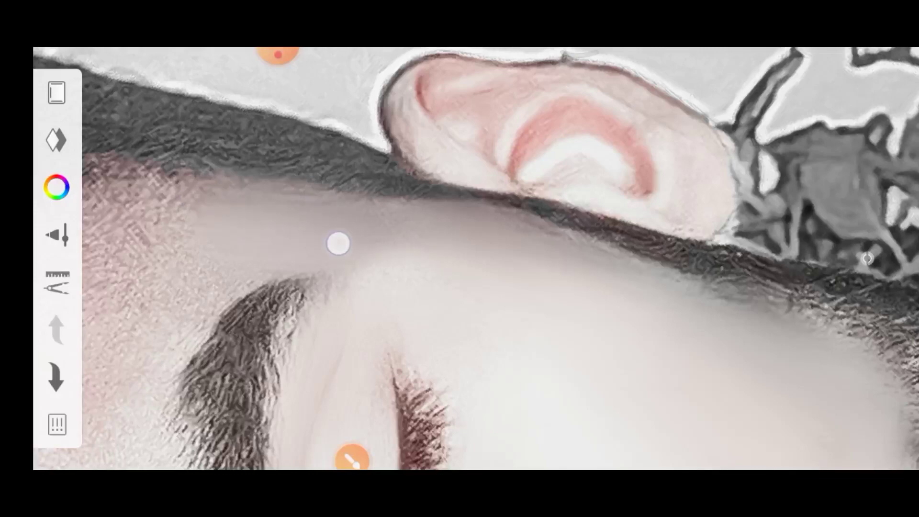
{"action": "mouse_move", "coordinate": [338, 244]}
{"action": "left_mouse_down"}
{"action": "mouse_move", "coordinate": [301, 281]}
{"action": "mouse_move", "coordinate": [189, 230]}
{"action": "mouse_move", "coordinate": [197, 93]}
{"action": "mouse_move", "coordinate": [328, 248]}
{"action": "left_mouse_up"}
Blend the skin around the eyes, chin, forehead and eyebrows, rotating the canvas as needed.
{"action": "mouse_move", "coordinate": [453, 247]}
{"action": "left_mouse_down"}
{"action": "mouse_move", "coordinate": [389, 218]}
{"action": "mouse_move", "coordinate": [383, 248]}
{"action": "left_mouse_up"}
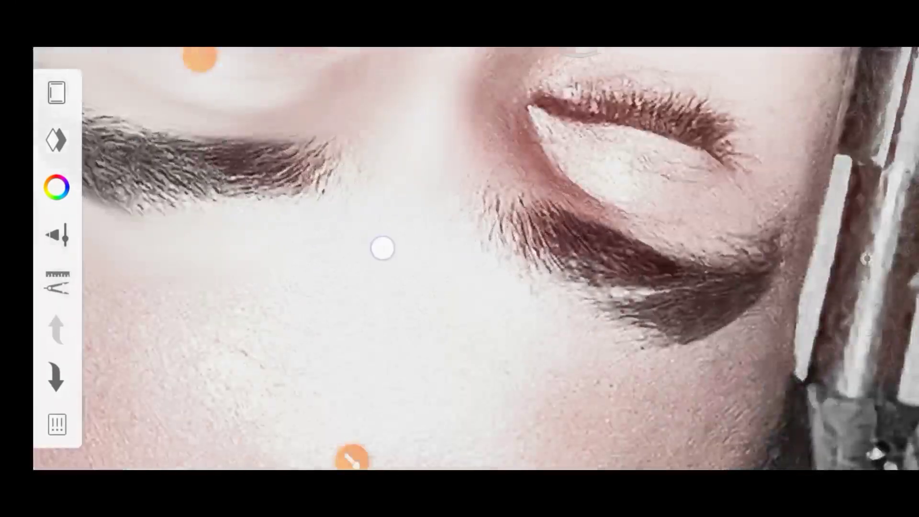
{"action": "left_click_drag", "start_coordinate": [621, 388], "coordinate": [578, 369]}
{"action": "mouse_move", "coordinate": [622, 334]}
{"action": "left_mouse_down"}
{"action": "mouse_move", "coordinate": [380, 267]}
{"action": "mouse_move", "coordinate": [265, 115]}
{"action": "left_mouse_up"}
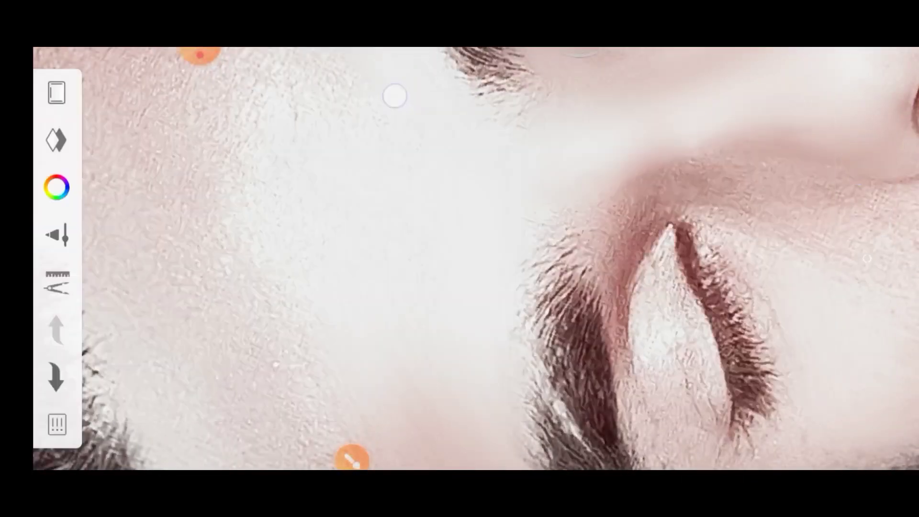
{"action": "left_click_drag", "start_coordinate": [394, 95], "coordinate": [209, 161]}
{"action": "left_click_drag", "start_coordinate": [147, 279], "coordinate": [152, 193]}
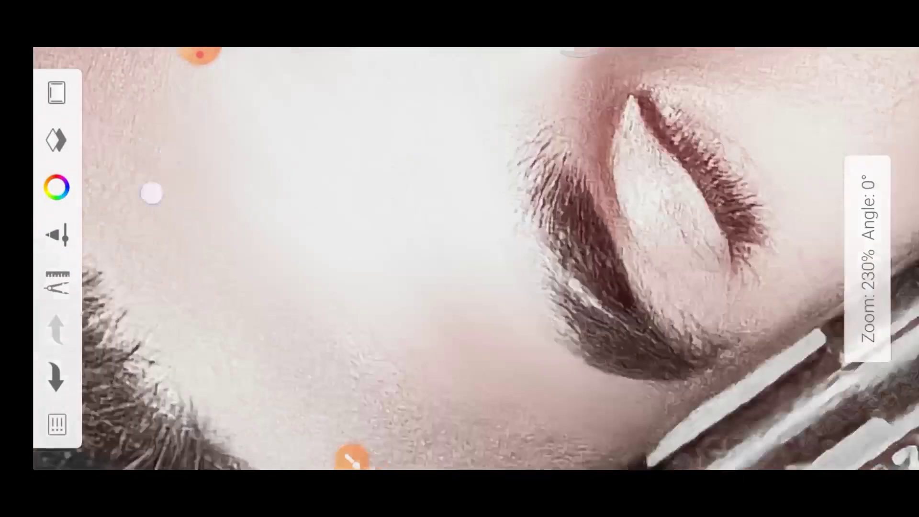
{"action": "left_click_drag", "start_coordinate": [183, 327], "coordinate": [344, 287]}
{"action": "left_click_drag", "start_coordinate": [417, 379], "coordinate": [295, 259]}
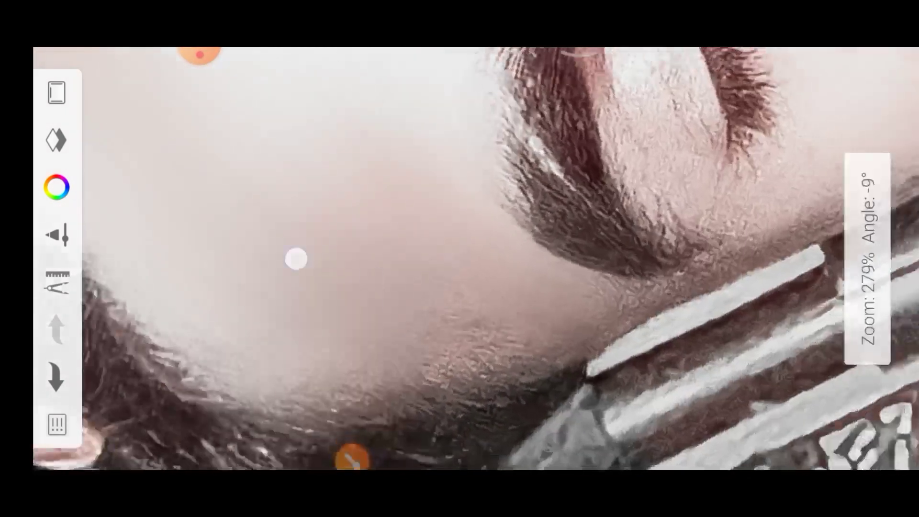
{"action": "left_click_drag", "start_coordinate": [507, 301], "coordinate": [435, 309]}
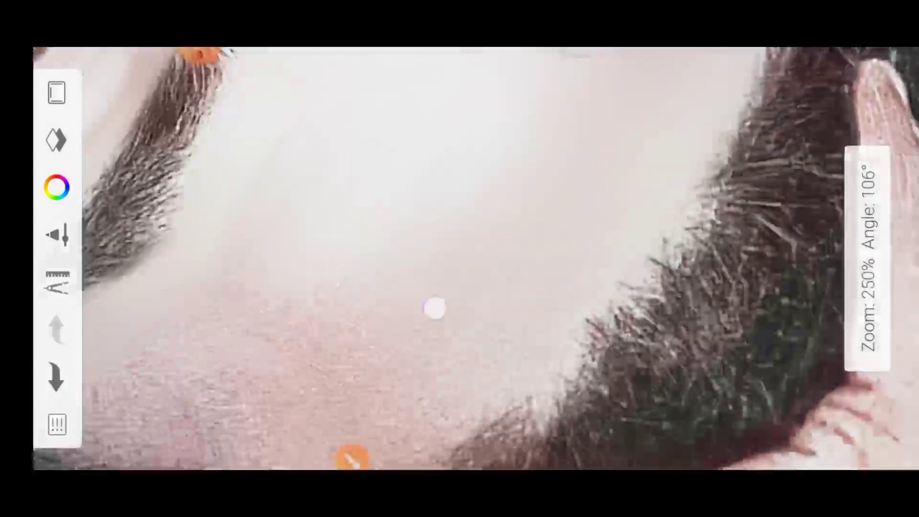
{"action": "left_click_drag", "start_coordinate": [297, 388], "coordinate": [484, 276]}
{"action": "left_click_drag", "start_coordinate": [225, 302], "coordinate": [459, 356]}
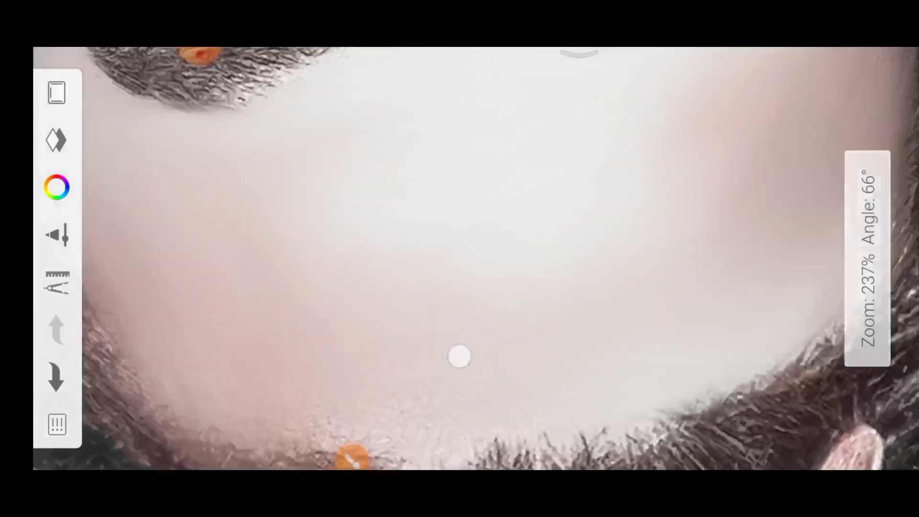
{"action": "mouse_move", "coordinate": [309, 413]}
{"action": "left_mouse_down"}
{"action": "mouse_move", "coordinate": [242, 340]}
{"action": "mouse_move", "coordinate": [326, 317]}
{"action": "left_mouse_up"}
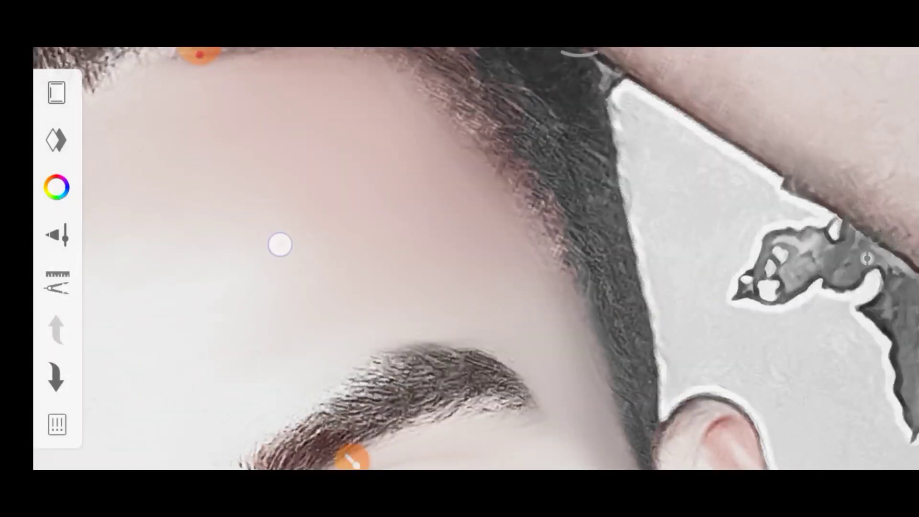
{"action": "left_click_drag", "start_coordinate": [280, 245], "coordinate": [173, 139]}
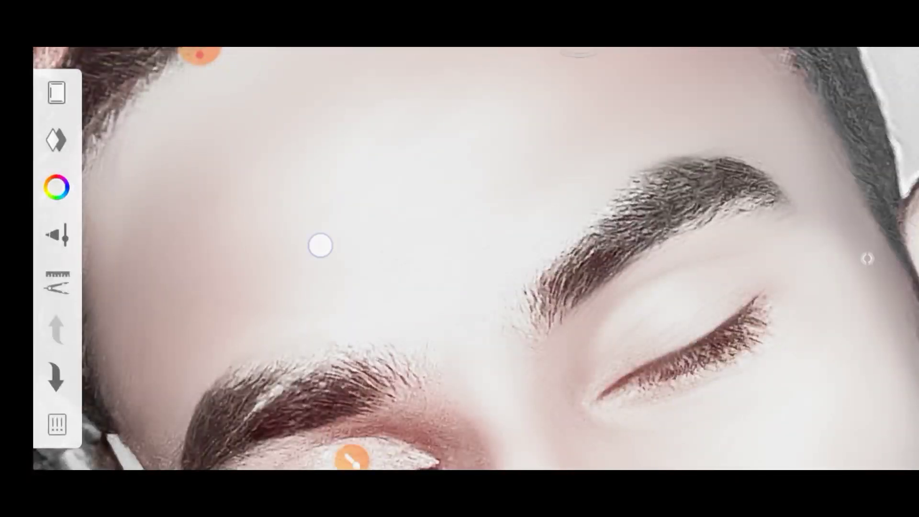
{"action": "mouse_move", "coordinate": [321, 246]}
{"action": "left_mouse_down"}
{"action": "mouse_move", "coordinate": [286, 196]}
{"action": "mouse_move", "coordinate": [470, 218]}
{"action": "left_mouse_up"}
{"action": "left_click", "coordinate": [57, 235]}
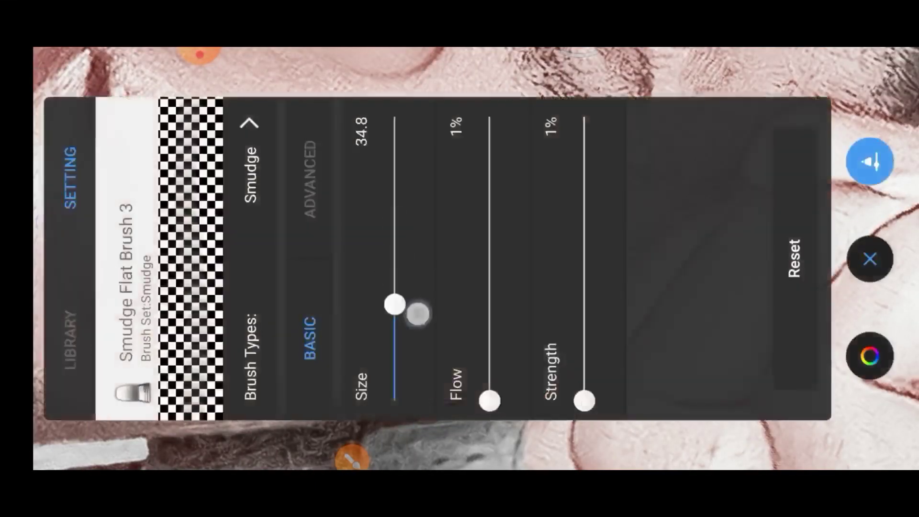
{"action": "left_click_drag", "start_coordinate": [416, 312], "coordinate": [550, 278]}
{"action": "left_click_drag", "start_coordinate": [527, 328], "coordinate": [498, 288]}
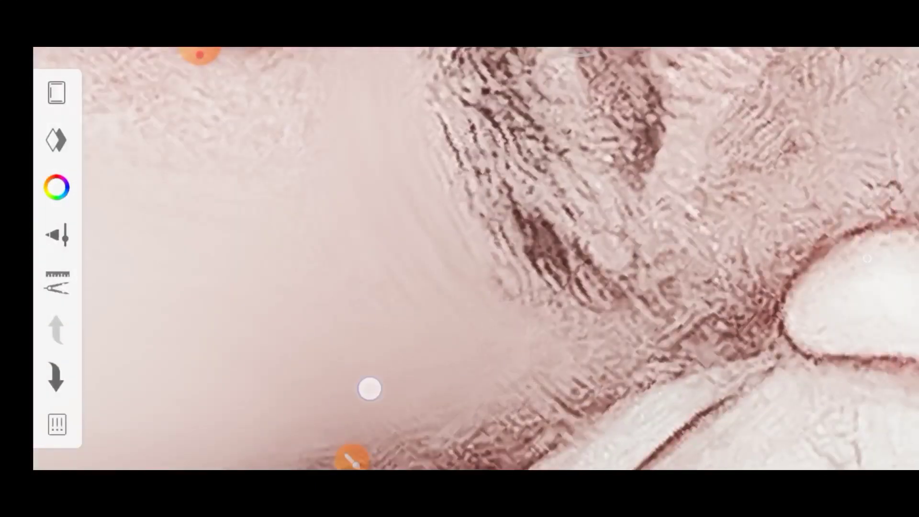
{"action": "mouse_move", "coordinate": [370, 388]}
{"action": "left_mouse_down"}
{"action": "mouse_move", "coordinate": [409, 303]}
{"action": "mouse_move", "coordinate": [360, 331]}
{"action": "left_mouse_up"}
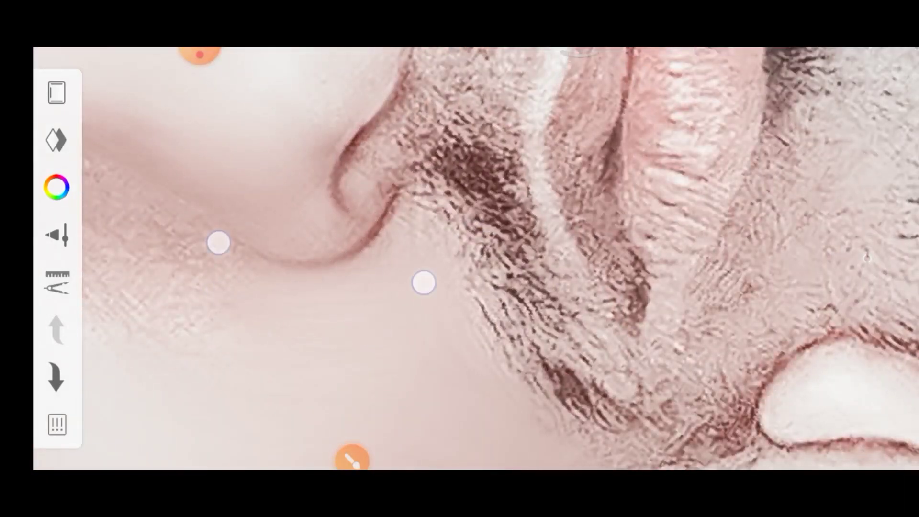
{"action": "left_click_drag", "start_coordinate": [218, 242], "coordinate": [201, 315]}
{"action": "left_click_drag", "start_coordinate": [405, 294], "coordinate": [632, 245]}
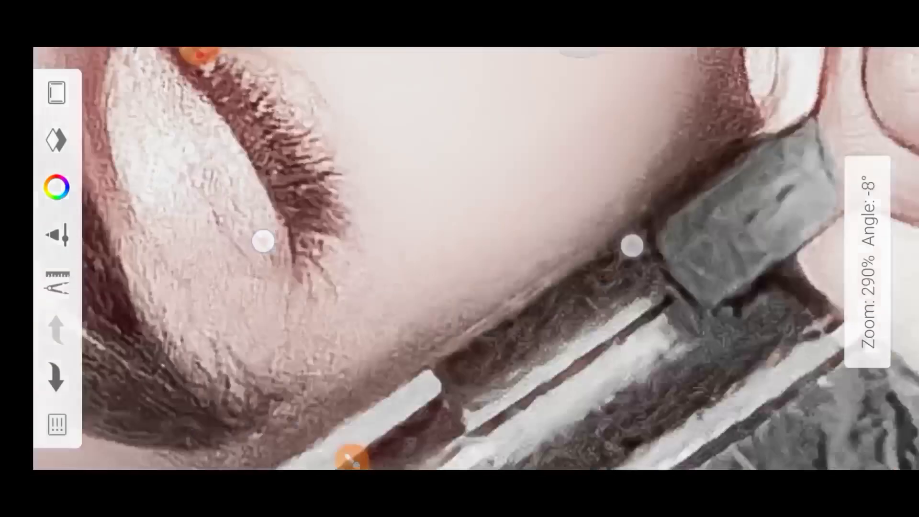
{"action": "mouse_move", "coordinate": [263, 241]}
{"action": "left_mouse_down"}
{"action": "mouse_move", "coordinate": [174, 210]}
{"action": "mouse_move", "coordinate": [312, 334]}
{"action": "mouse_move", "coordinate": [434, 332]}
{"action": "left_mouse_up"}
{"action": "mouse_move", "coordinate": [401, 270]}
{"action": "left_mouse_down"}
{"action": "mouse_move", "coordinate": [527, 318]}
{"action": "mouse_move", "coordinate": [306, 272]}
{"action": "left_mouse_up"}
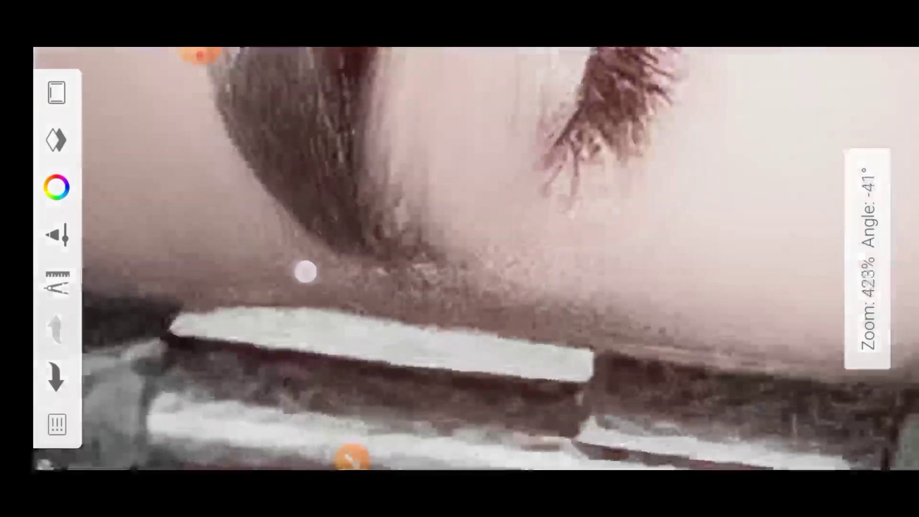
{"action": "mouse_move", "coordinate": [407, 283]}
{"action": "left_mouse_down"}
{"action": "mouse_move", "coordinate": [263, 189]}
{"action": "mouse_move", "coordinate": [256, 230]}
{"action": "mouse_move", "coordinate": [461, 409]}
{"action": "mouse_move", "coordinate": [425, 445]}
{"action": "mouse_move", "coordinate": [232, 247]}
{"action": "left_mouse_up"}
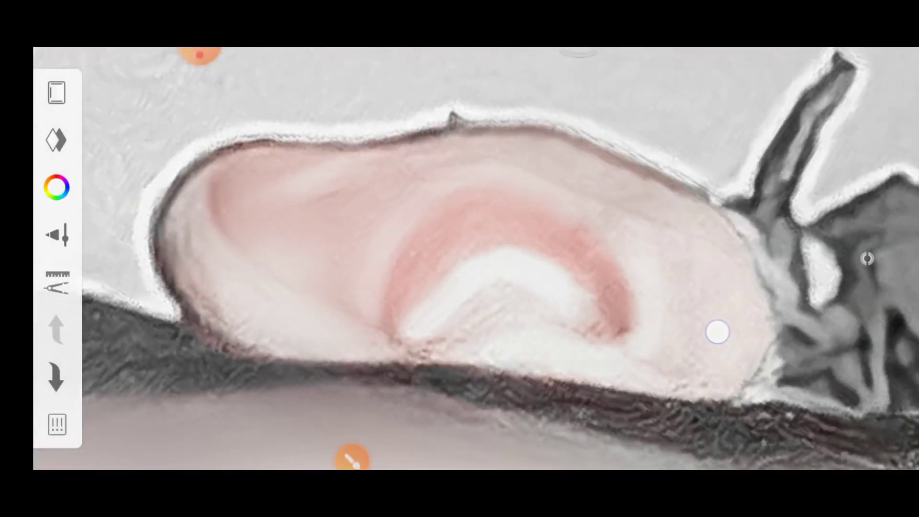
{"action": "mouse_move", "coordinate": [554, 248]}
{"action": "left_mouse_down"}
{"action": "mouse_move", "coordinate": [451, 266]}
{"action": "mouse_move", "coordinate": [322, 191]}
{"action": "mouse_move", "coordinate": [241, 182]}
{"action": "left_mouse_up"}
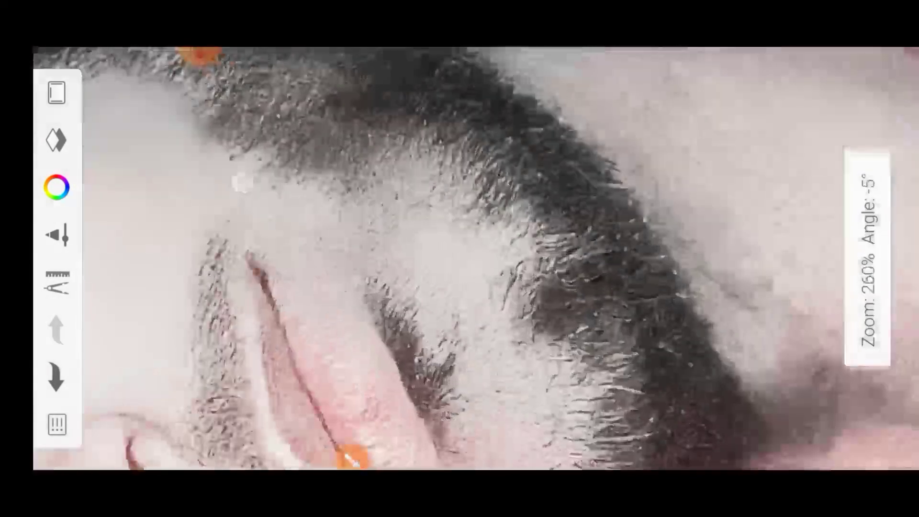
{"action": "mouse_move", "coordinate": [473, 228]}
{"action": "left_mouse_down"}
{"action": "mouse_move", "coordinate": [558, 218]}
{"action": "mouse_move", "coordinate": [445, 312]}
{"action": "mouse_move", "coordinate": [452, 292]}
{"action": "mouse_move", "coordinate": [523, 288]}
{"action": "mouse_move", "coordinate": [467, 227]}
{"action": "left_mouse_up"}
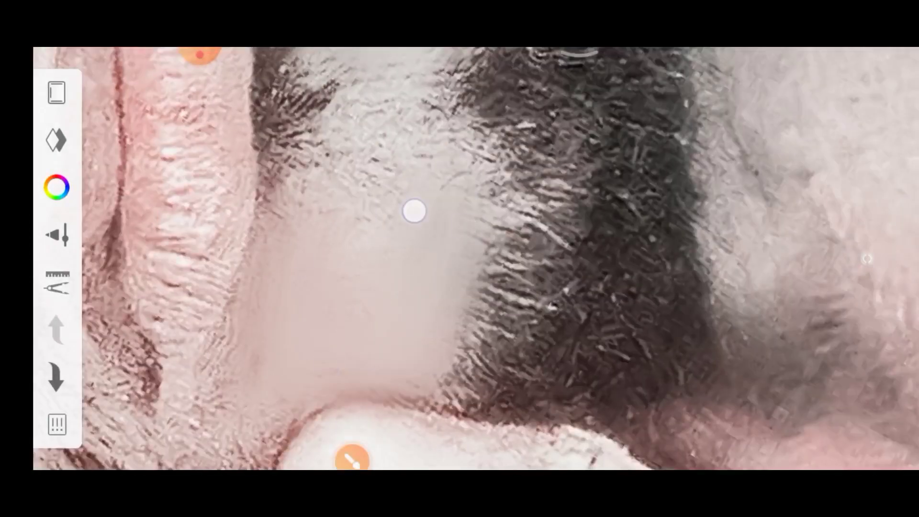
{"action": "mouse_move", "coordinate": [414, 211]}
{"action": "left_mouse_down"}
{"action": "mouse_move", "coordinate": [407, 267]}
{"action": "mouse_move", "coordinate": [420, 302]}
{"action": "left_mouse_up"}
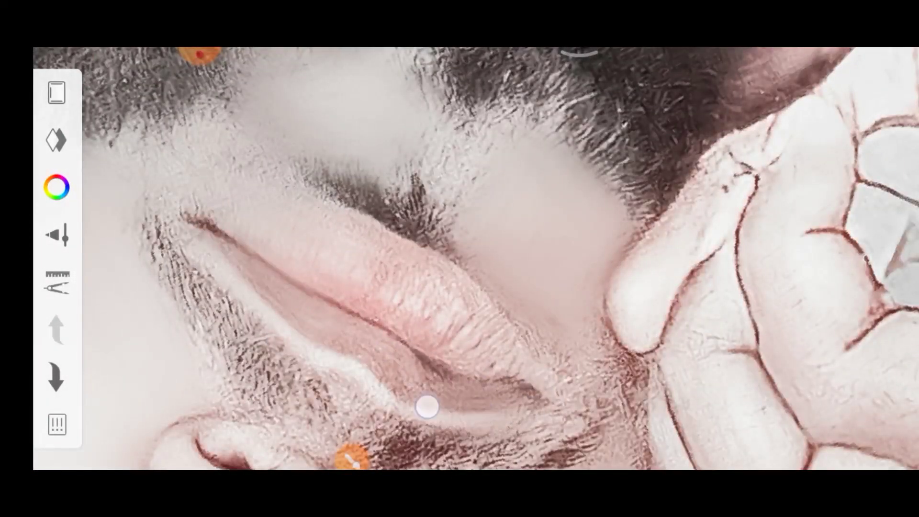
{"action": "mouse_move", "coordinate": [160, 182]}
{"action": "left_mouse_down"}
{"action": "mouse_move", "coordinate": [369, 386]}
{"action": "mouse_move", "coordinate": [329, 294]}
{"action": "mouse_move", "coordinate": [349, 264]}
{"action": "mouse_move", "coordinate": [567, 271]}
{"action": "mouse_move", "coordinate": [469, 285]}
{"action": "mouse_move", "coordinate": [381, 372]}
{"action": "mouse_move", "coordinate": [478, 267]}
{"action": "mouse_move", "coordinate": [309, 245]}
{"action": "mouse_move", "coordinate": [332, 293]}
{"action": "mouse_move", "coordinate": [382, 312]}
{"action": "mouse_move", "coordinate": [607, 322]}
{"action": "mouse_move", "coordinate": [416, 247]}
{"action": "mouse_move", "coordinate": [479, 273]}
{"action": "left_mouse_up"}
{"action": "mouse_move", "coordinate": [269, 345]}
{"action": "left_mouse_down"}
{"action": "mouse_move", "coordinate": [237, 286]}
{"action": "mouse_move", "coordinate": [186, 288]}
{"action": "left_mouse_up"}
{"action": "mouse_move", "coordinate": [434, 279]}
{"action": "left_mouse_down"}
{"action": "mouse_move", "coordinate": [206, 263]}
{"action": "mouse_move", "coordinate": [343, 332]}
{"action": "left_mouse_up"}
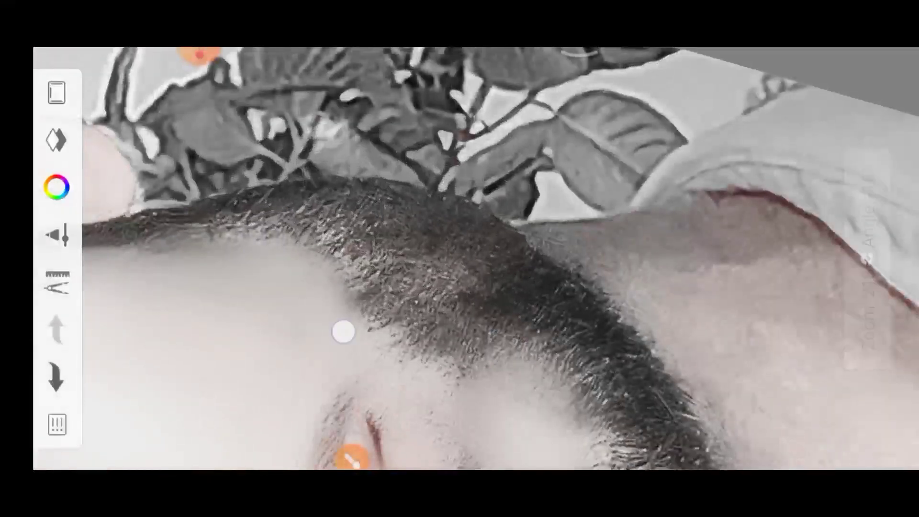
{"action": "mouse_move", "coordinate": [473, 391]}
{"action": "left_mouse_down"}
{"action": "mouse_move", "coordinate": [451, 345]}
{"action": "mouse_move", "coordinate": [302, 289]}
{"action": "mouse_move", "coordinate": [238, 245]}
{"action": "mouse_move", "coordinate": [300, 217]}
{"action": "mouse_move", "coordinate": [515, 280]}
{"action": "left_mouse_up"}
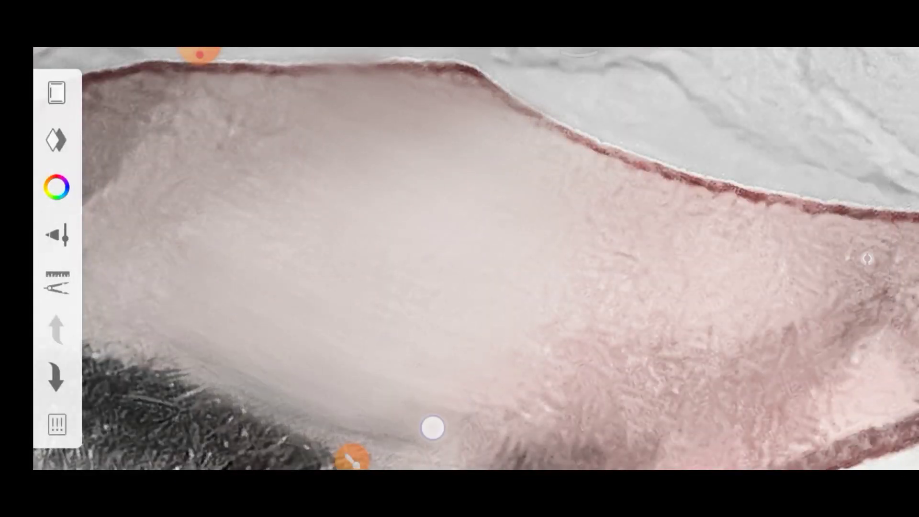
{"action": "left_click_drag", "start_coordinate": [431, 426], "coordinate": [467, 274]}
{"action": "mouse_move", "coordinate": [274, 301]}
{"action": "left_mouse_down"}
{"action": "mouse_move", "coordinate": [199, 333]}
{"action": "mouse_move", "coordinate": [245, 211]}
{"action": "mouse_move", "coordinate": [219, 209]}
{"action": "left_mouse_up"}
{"action": "left_click_drag", "start_coordinate": [265, 305], "coordinate": [480, 369]}
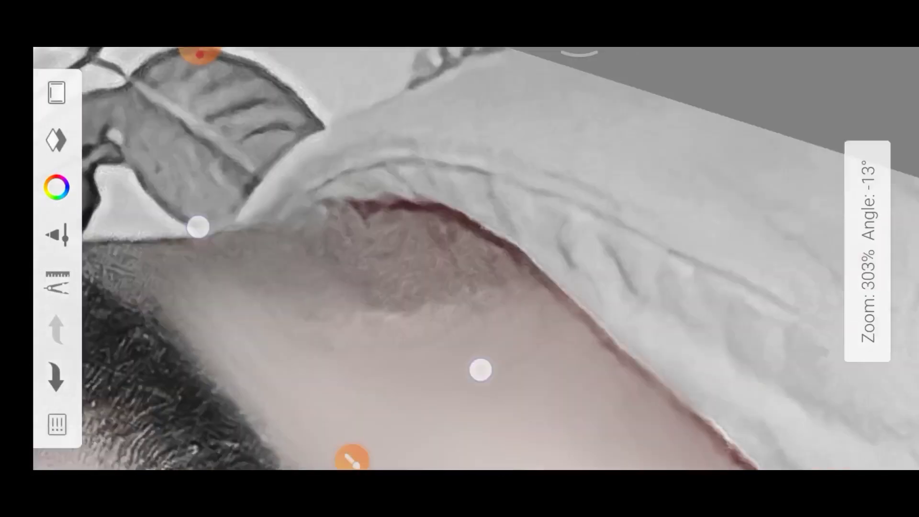
{"action": "mouse_move", "coordinate": [429, 355]}
{"action": "left_mouse_down"}
{"action": "mouse_move", "coordinate": [404, 346]}
{"action": "mouse_move", "coordinate": [433, 347]}
{"action": "left_mouse_up"}
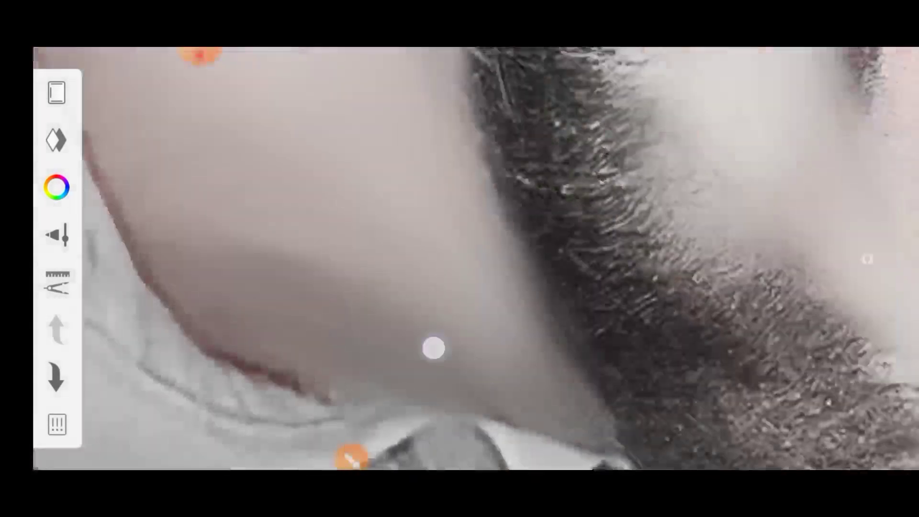
{"action": "mouse_move", "coordinate": [375, 361]}
{"action": "left_mouse_down"}
{"action": "mouse_move", "coordinate": [142, 269]}
{"action": "mouse_move", "coordinate": [308, 311]}
{"action": "mouse_move", "coordinate": [210, 197]}
{"action": "left_mouse_up"}
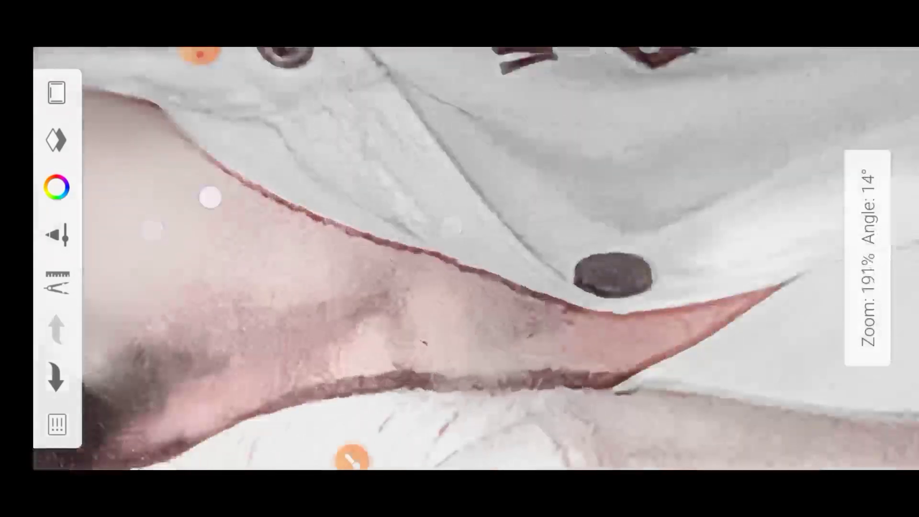
{"action": "mouse_move", "coordinate": [488, 368]}
{"action": "left_mouse_down"}
{"action": "mouse_move", "coordinate": [421, 357]}
{"action": "mouse_move", "coordinate": [437, 322]}
{"action": "left_mouse_up"}
{"action": "left_click", "coordinate": [200, 54]}
{"action": "mouse_move", "coordinate": [366, 293]}
{"action": "left_mouse_down"}
{"action": "mouse_move", "coordinate": [447, 274]}
{"action": "mouse_move", "coordinate": [365, 342]}
{"action": "left_mouse_up"}
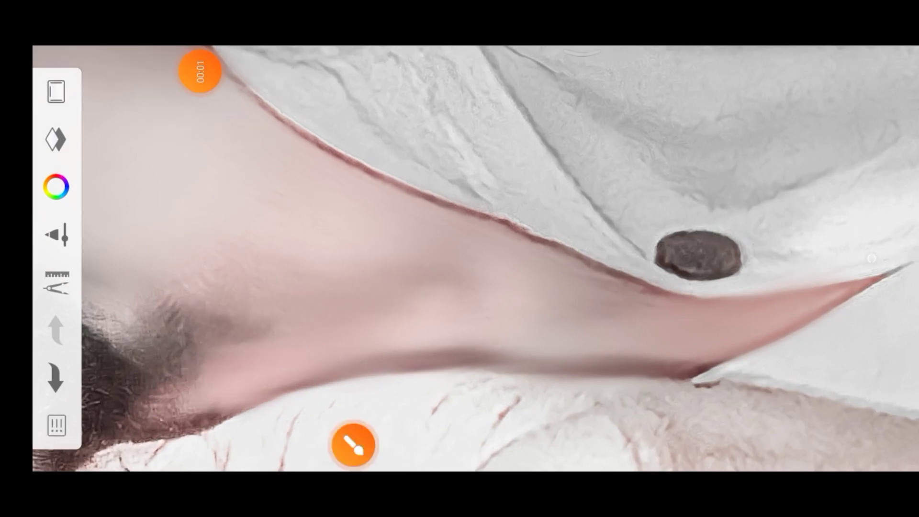
{"action": "mouse_move", "coordinate": [871, 258]}
{"action": "left_mouse_down"}
{"action": "mouse_move", "coordinate": [684, 347]}
{"action": "mouse_move", "coordinate": [431, 286]}
{"action": "mouse_move", "coordinate": [250, 283]}
{"action": "mouse_move", "coordinate": [178, 211]}
{"action": "mouse_move", "coordinate": [369, 281]}
{"action": "mouse_move", "coordinate": [335, 404]}
{"action": "mouse_move", "coordinate": [230, 232]}
{"action": "mouse_move", "coordinate": [391, 156]}
{"action": "mouse_move", "coordinate": [287, 230]}
{"action": "mouse_move", "coordinate": [333, 244]}
{"action": "left_mouse_up"}
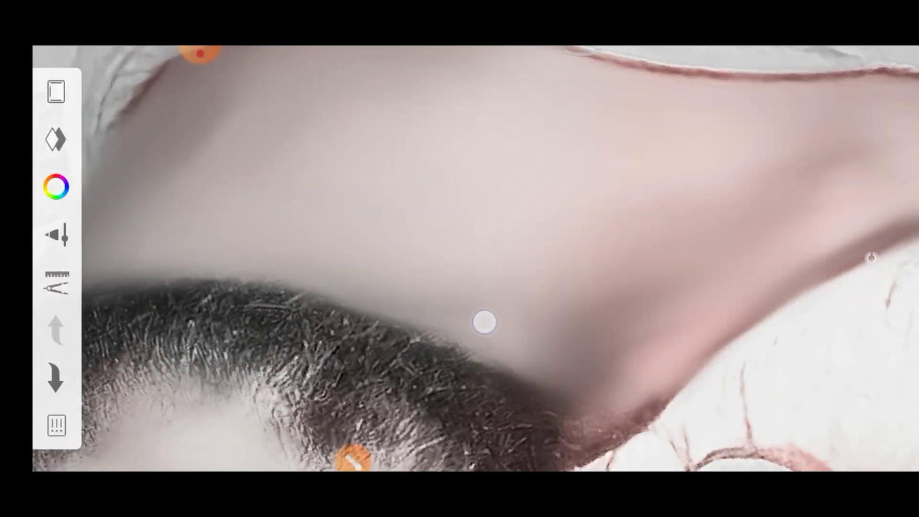
{"action": "mouse_move", "coordinate": [484, 322]}
{"action": "left_mouse_down"}
{"action": "mouse_move", "coordinate": [493, 300]}
{"action": "mouse_move", "coordinate": [375, 181]}
{"action": "mouse_move", "coordinate": [330, 151]}
{"action": "left_mouse_up"}
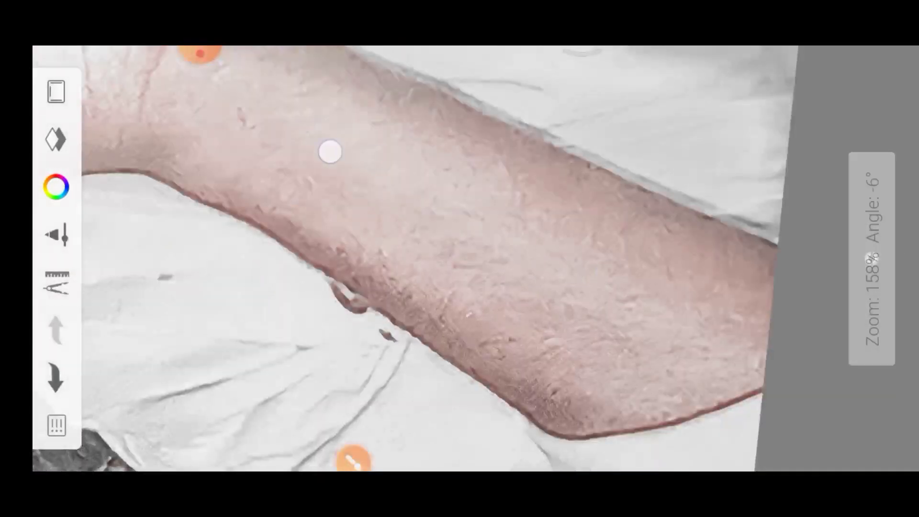
{"action": "left_click_drag", "start_coordinate": [714, 383], "coordinate": [605, 375]}
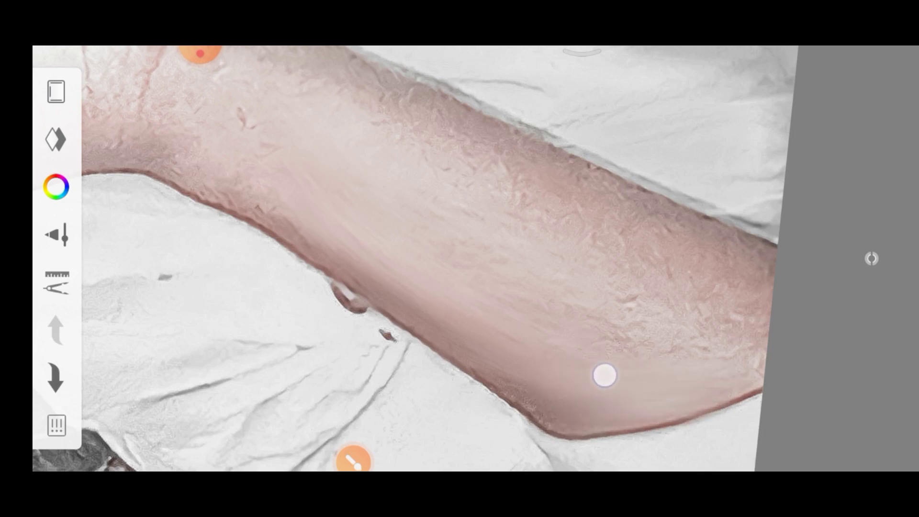
{"action": "left_click", "coordinate": [871, 259]}
{"action": "left_click_drag", "start_coordinate": [392, 246], "coordinate": [468, 276]}
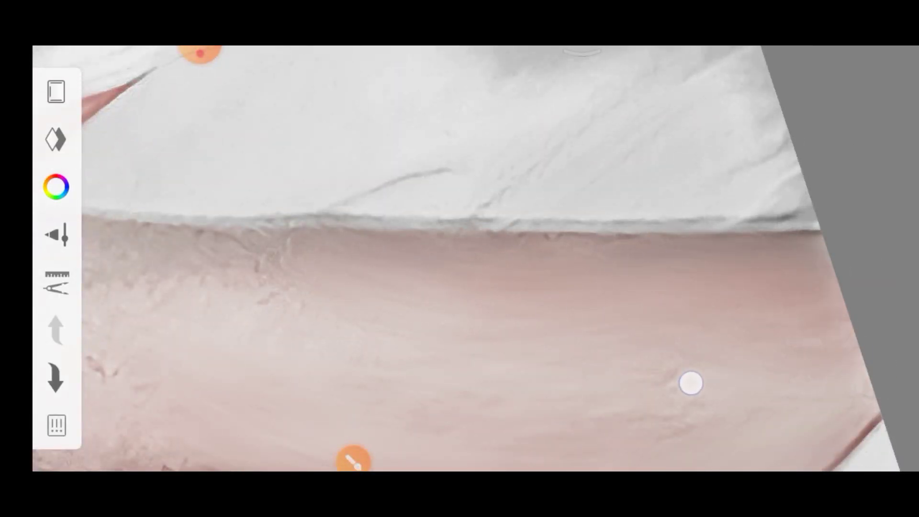
{"action": "left_click_drag", "start_coordinate": [251, 359], "coordinate": [221, 294]}
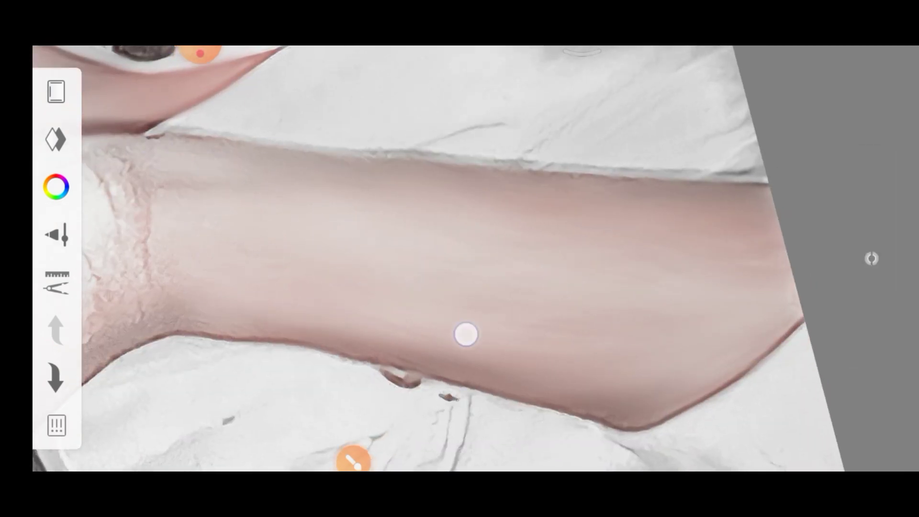
{"action": "left_click_drag", "start_coordinate": [466, 334], "coordinate": [285, 353]}
{"action": "mouse_move", "coordinate": [167, 175]}
{"action": "left_mouse_down"}
{"action": "mouse_move", "coordinate": [298, 185]}
{"action": "mouse_move", "coordinate": [286, 282]}
{"action": "left_mouse_up"}
{"action": "mouse_move", "coordinate": [133, 308]}
{"action": "left_mouse_down"}
{"action": "mouse_move", "coordinate": [404, 310]}
{"action": "mouse_move", "coordinate": [199, 324]}
{"action": "mouse_move", "coordinate": [333, 277]}
{"action": "mouse_move", "coordinate": [455, 289]}
{"action": "mouse_move", "coordinate": [507, 264]}
{"action": "mouse_move", "coordinate": [675, 376]}
{"action": "mouse_move", "coordinate": [536, 314]}
{"action": "left_mouse_up"}
{"action": "left_click_drag", "start_coordinate": [360, 369], "coordinate": [452, 342]}
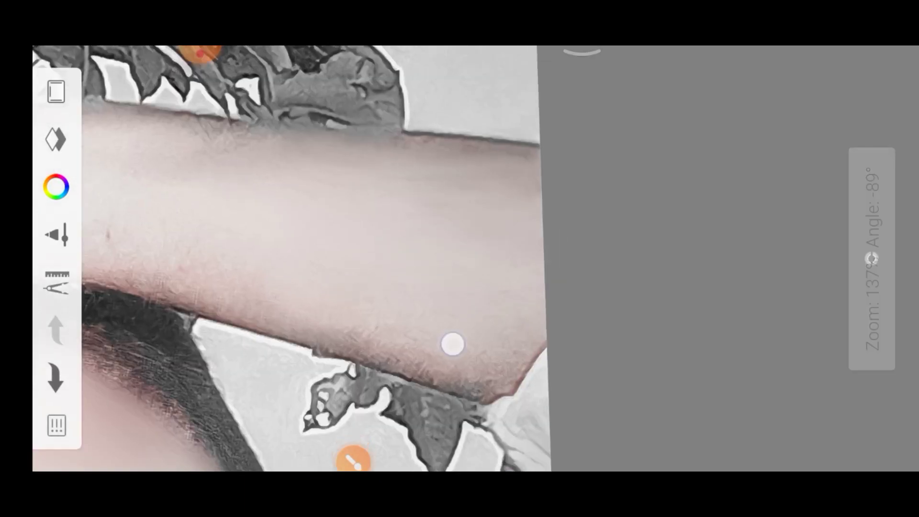
{"action": "left_click_drag", "start_coordinate": [518, 374], "coordinate": [393, 283]}
{"action": "left_click_drag", "start_coordinate": [206, 237], "coordinate": [382, 211]}
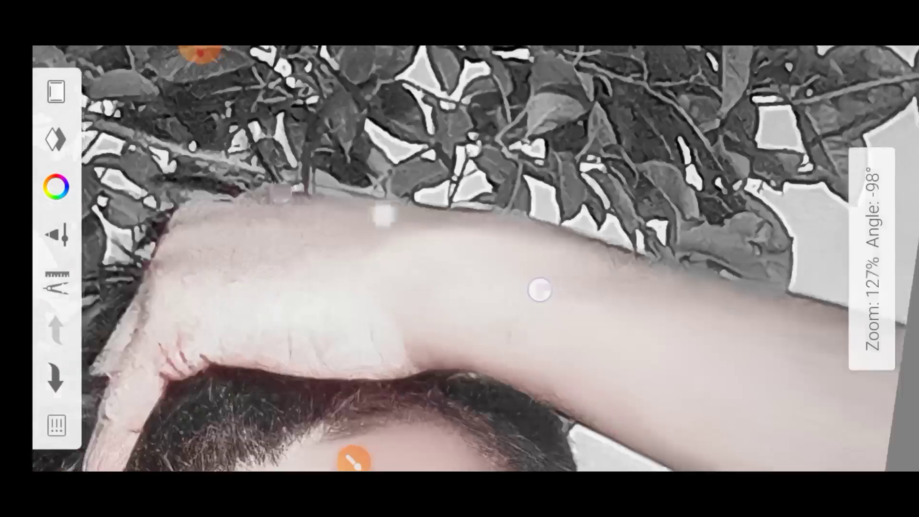
{"action": "left_click_drag", "start_coordinate": [383, 353], "coordinate": [246, 297]}
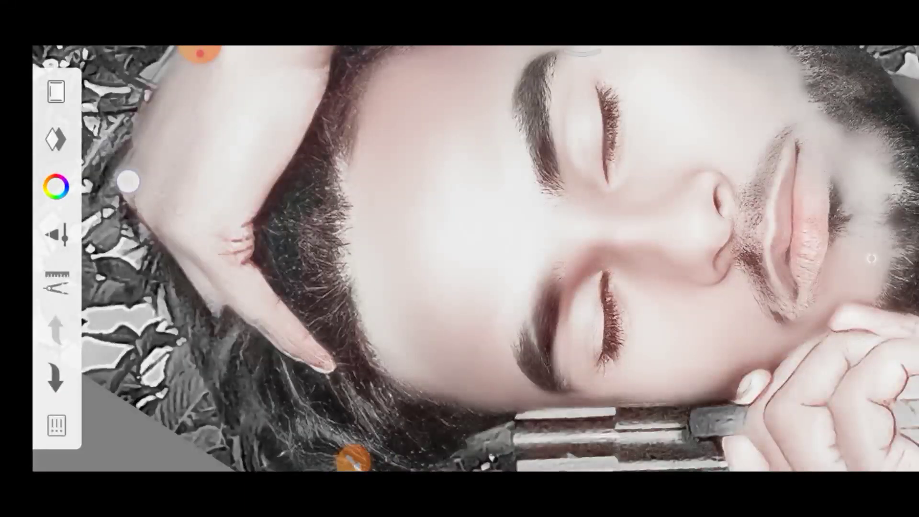
{"action": "mouse_move", "coordinate": [127, 181]}
{"action": "left_mouse_down"}
{"action": "mouse_move", "coordinate": [228, 213]}
{"action": "mouse_move", "coordinate": [230, 175]}
{"action": "mouse_move", "coordinate": [177, 150]}
{"action": "mouse_move", "coordinate": [488, 329]}
{"action": "mouse_move", "coordinate": [415, 230]}
{"action": "mouse_move", "coordinate": [350, 359]}
{"action": "left_mouse_up"}
{"action": "left_click_drag", "start_coordinate": [509, 279], "coordinate": [347, 369]}
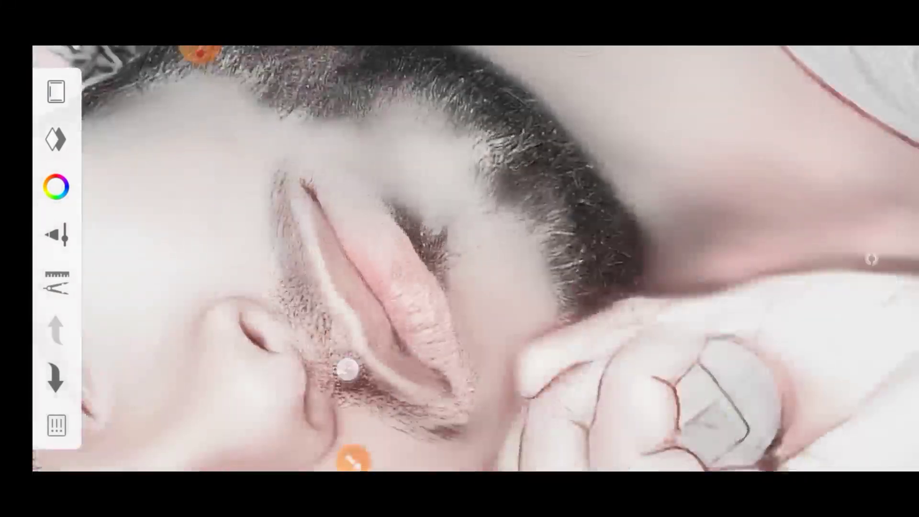
{"action": "mouse_move", "coordinate": [264, 172]}
{"action": "left_mouse_down"}
{"action": "mouse_move", "coordinate": [236, 283]}
{"action": "mouse_move", "coordinate": [207, 163]}
{"action": "mouse_move", "coordinate": [314, 174]}
{"action": "mouse_move", "coordinate": [271, 259]}
{"action": "mouse_move", "coordinate": [424, 289]}
{"action": "mouse_move", "coordinate": [217, 263]}
{"action": "mouse_move", "coordinate": [203, 138]}
{"action": "mouse_move", "coordinate": [356, 189]}
{"action": "mouse_move", "coordinate": [278, 273]}
{"action": "mouse_move", "coordinate": [872, 256]}
{"action": "left_mouse_up"}
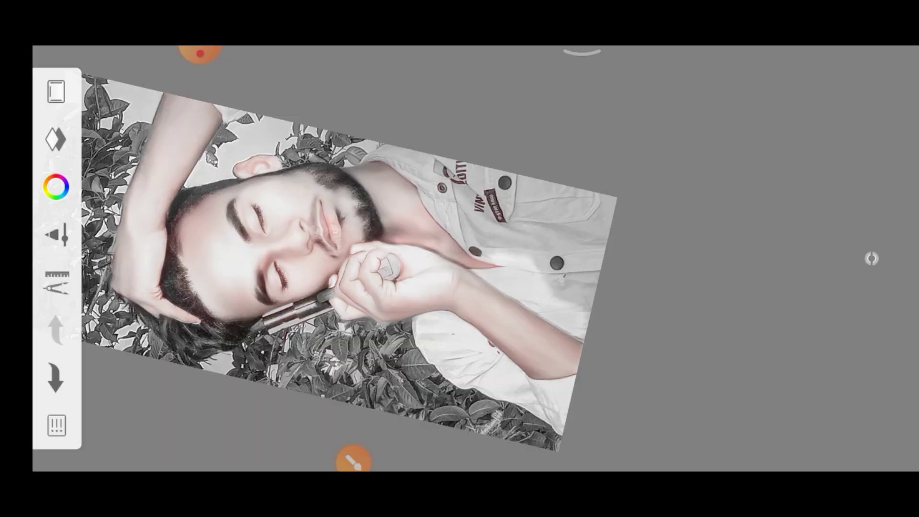
Add a new empty layer and choose the Traditional Medium Brush.
{"action": "left_click_drag", "start_coordinate": [436, 115], "coordinate": [577, 62]}
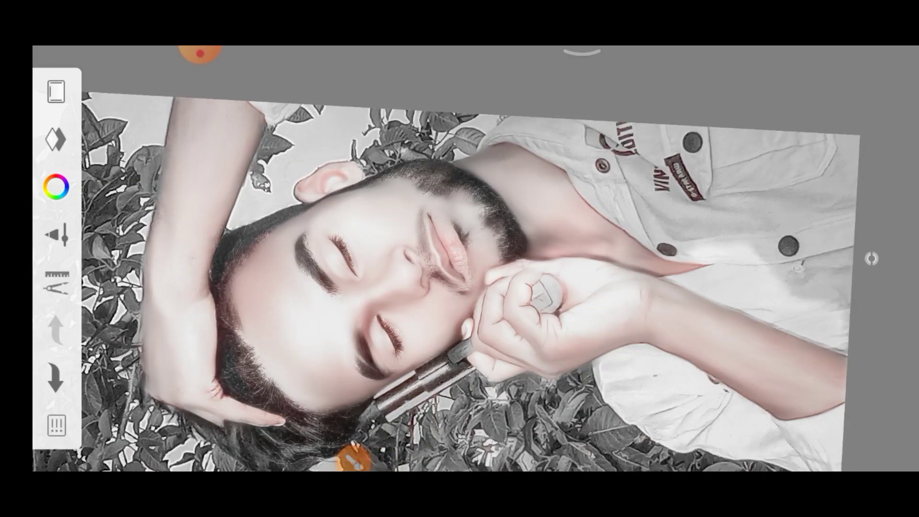
{"action": "left_click", "coordinate": [55, 139]}
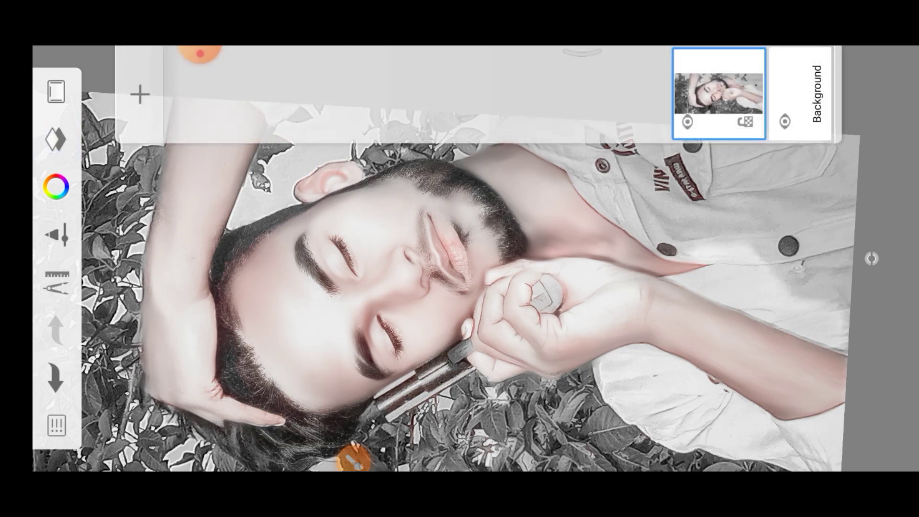
{"action": "left_click", "coordinate": [139, 94]}
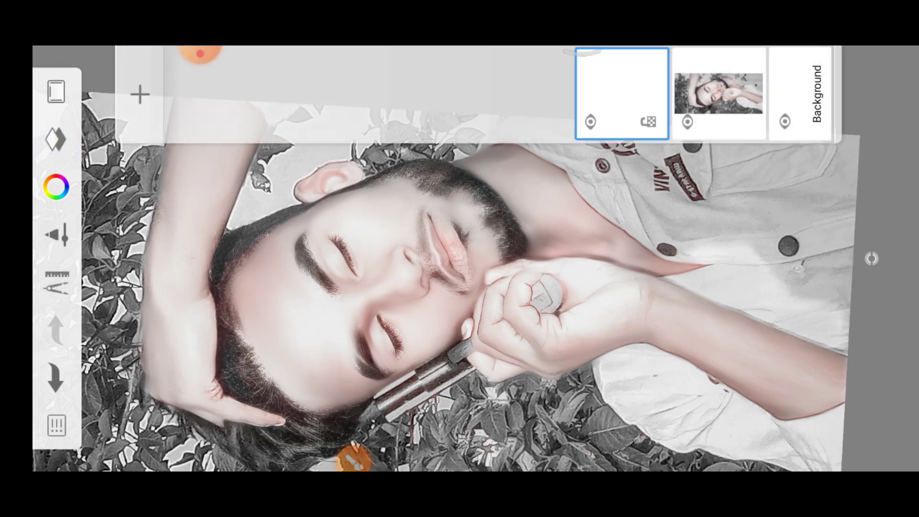
{"action": "left_click", "coordinate": [56, 235]}
{"action": "left_click", "coordinate": [70, 340]}
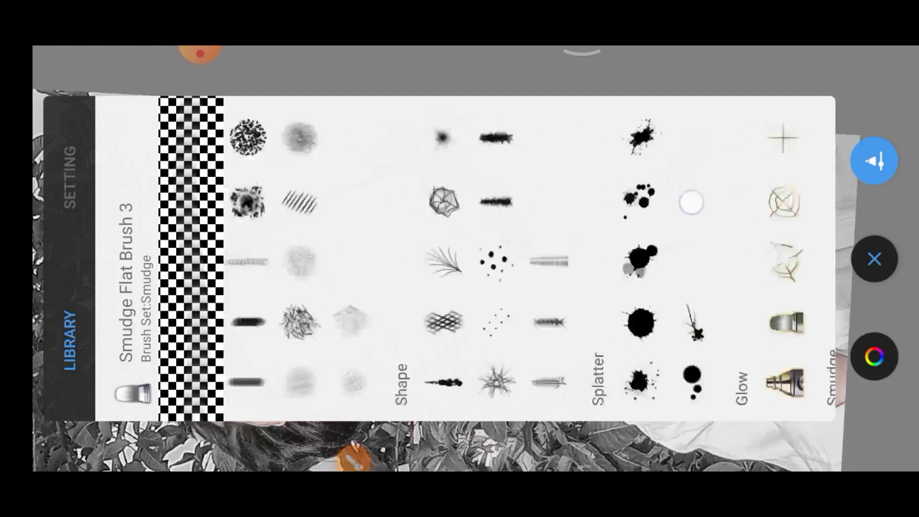
{"action": "scroll", "coordinate": [530, 262], "scroll_direction": "left", "scroll_amount": 10}
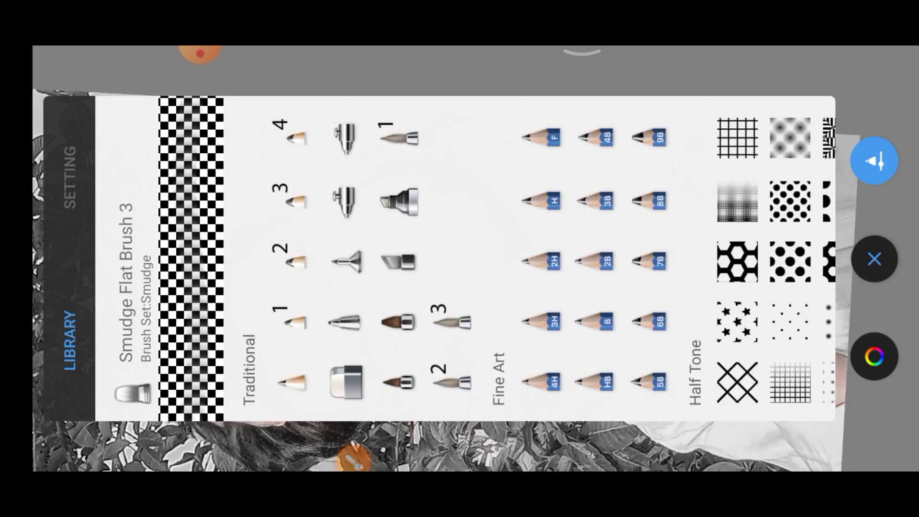
{"action": "left_click", "coordinate": [397, 382]}
{"action": "left_click", "coordinate": [62, 168]}
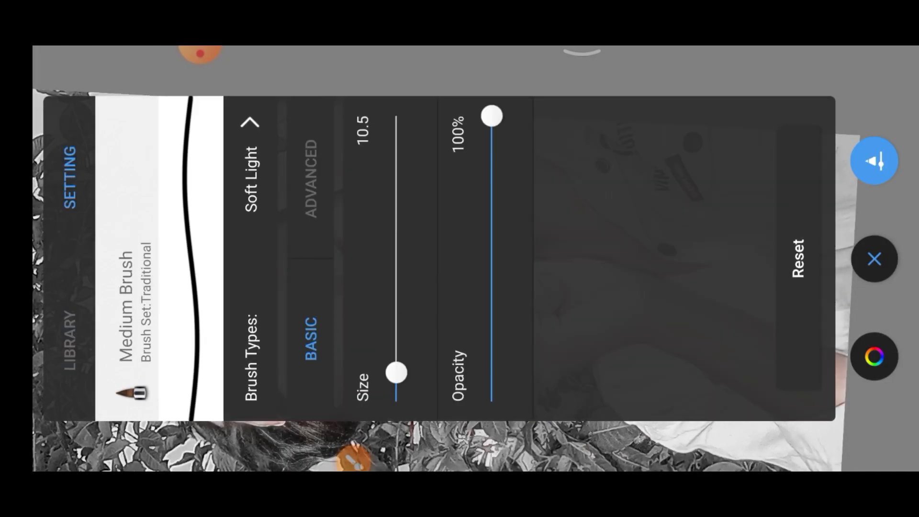
{"action": "left_click", "coordinate": [874, 259]}
Paint the lips pure red (FF0000), raising the brush size to 21.4 for wider strokes.
{"action": "left_click", "coordinate": [56, 186]}
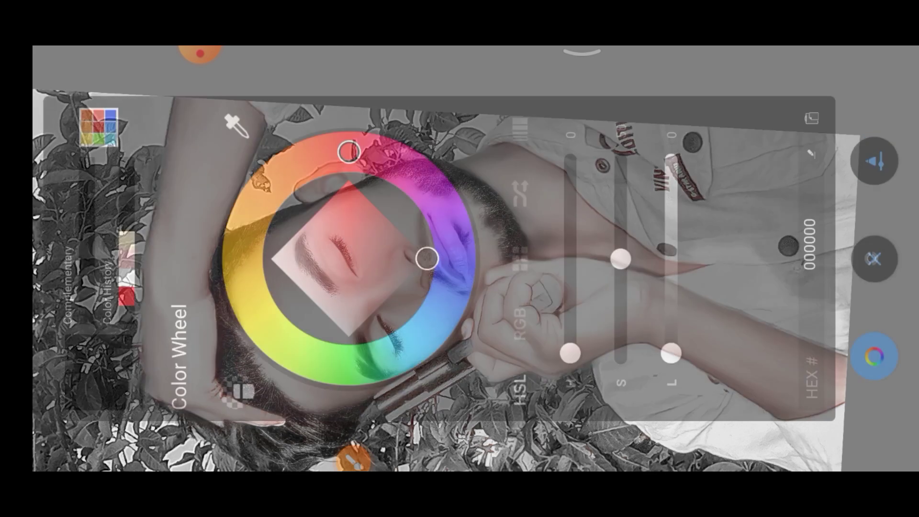
{"action": "left_click_drag", "start_coordinate": [343, 123], "coordinate": [338, 137]}
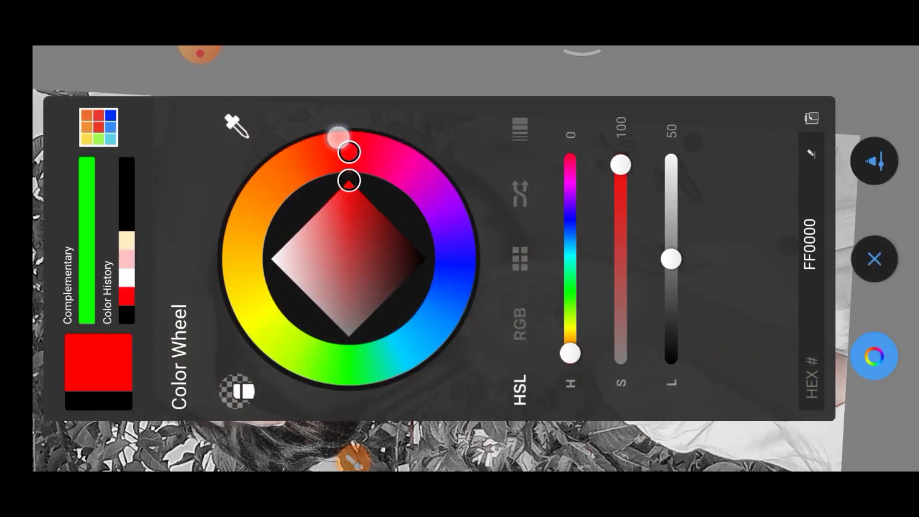
{"action": "left_click", "coordinate": [875, 259]}
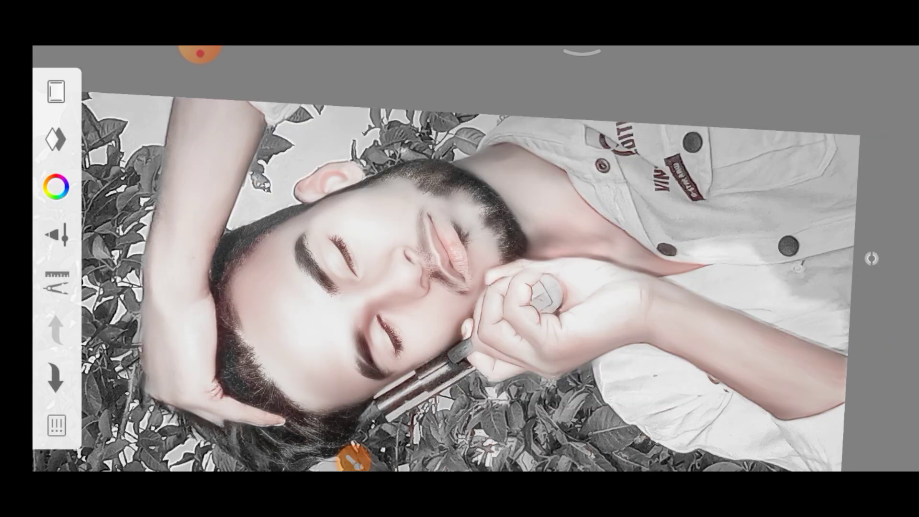
{"action": "scroll", "coordinate": [490, 235], "scroll_direction": "up", "scroll_amount": 3}
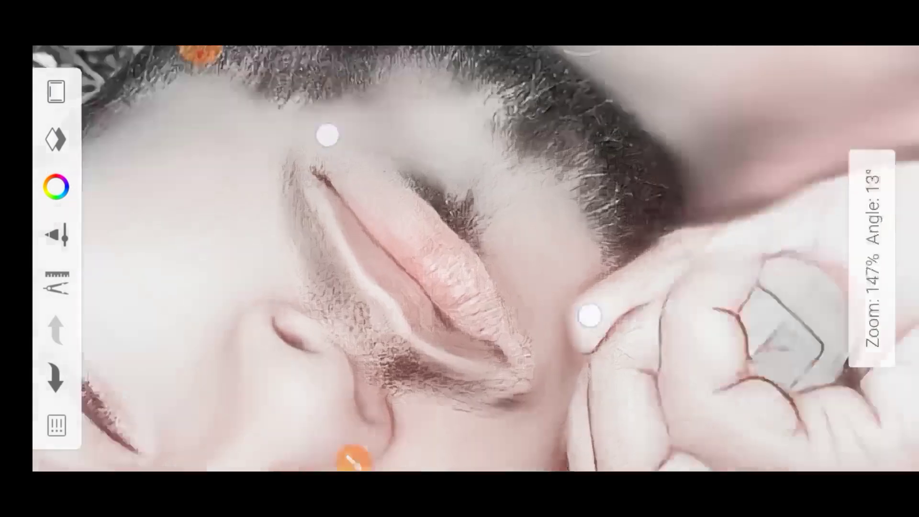
{"action": "scroll", "coordinate": [490, 235], "scroll_direction": "up", "scroll_amount": 3}
{"action": "left_click_drag", "start_coordinate": [350, 164], "coordinate": [419, 240]}
{"action": "left_click_drag", "start_coordinate": [345, 190], "coordinate": [426, 256]}
{"action": "left_click", "coordinate": [56, 234]}
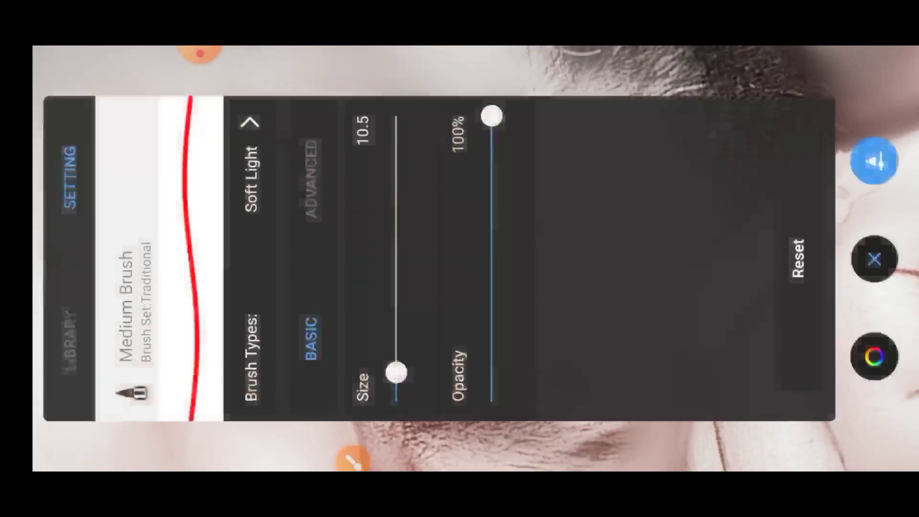
{"action": "left_click_drag", "start_coordinate": [396, 371], "coordinate": [405, 330]}
{"action": "left_click", "coordinate": [874, 260]}
{"action": "mouse_move", "coordinate": [441, 280]}
{"action": "left_mouse_down"}
{"action": "mouse_move", "coordinate": [330, 165]}
{"action": "mouse_move", "coordinate": [398, 293]}
{"action": "mouse_move", "coordinate": [390, 179]}
{"action": "mouse_move", "coordinate": [564, 386]}
{"action": "mouse_move", "coordinate": [493, 308]}
{"action": "mouse_move", "coordinate": [468, 207]}
{"action": "mouse_move", "coordinate": [471, 313]}
{"action": "left_mouse_up"}
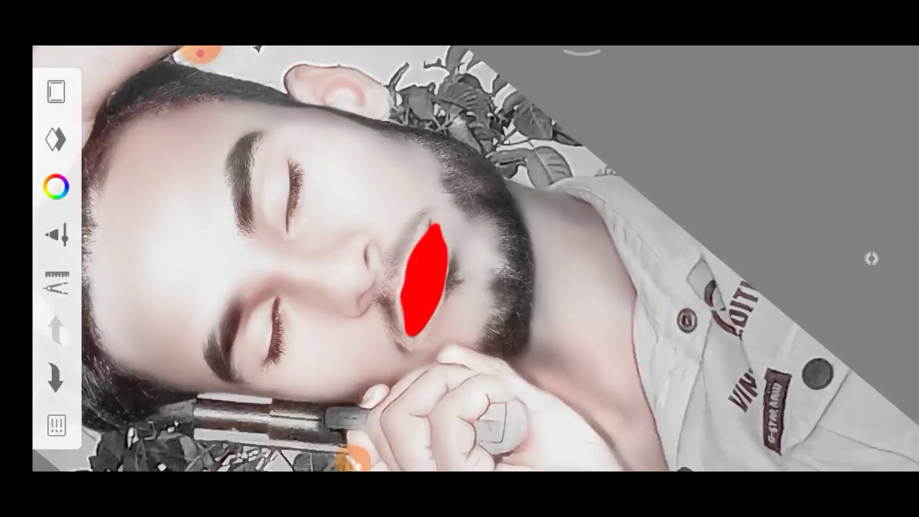
Set the red lip layer to Multiply blending at 12 opacity for a subtle pink tint.
{"action": "left_click_drag", "start_coordinate": [532, 344], "coordinate": [605, 277]}
{"action": "left_click", "coordinate": [56, 140]}
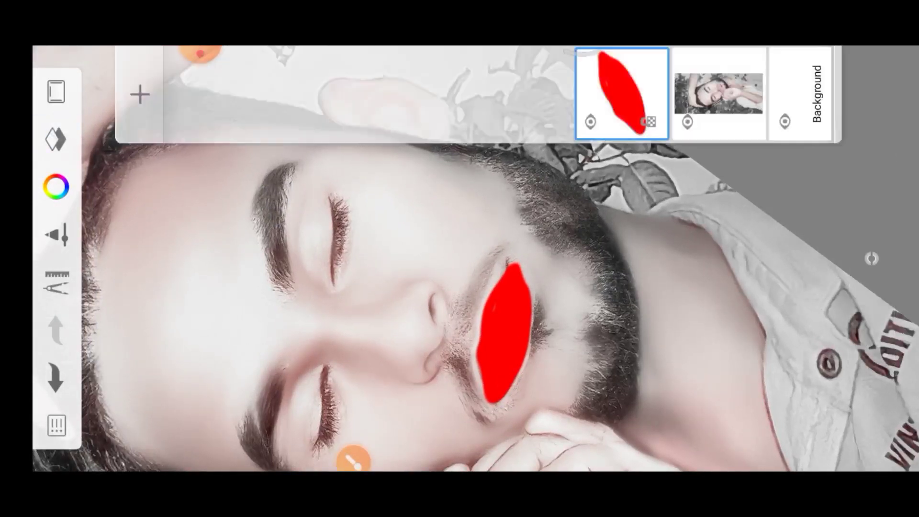
{"action": "left_click", "coordinate": [622, 82]}
{"action": "left_click", "coordinate": [442, 154]}
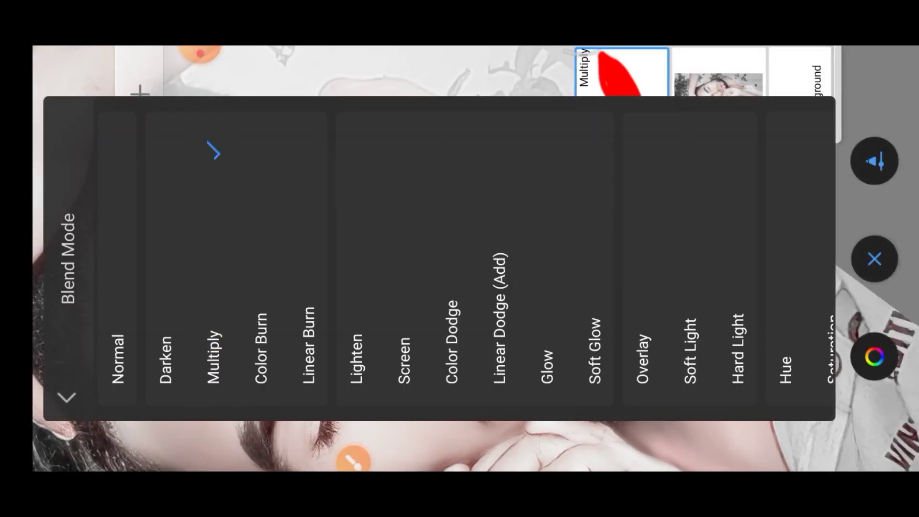
{"action": "left_click", "coordinate": [875, 259]}
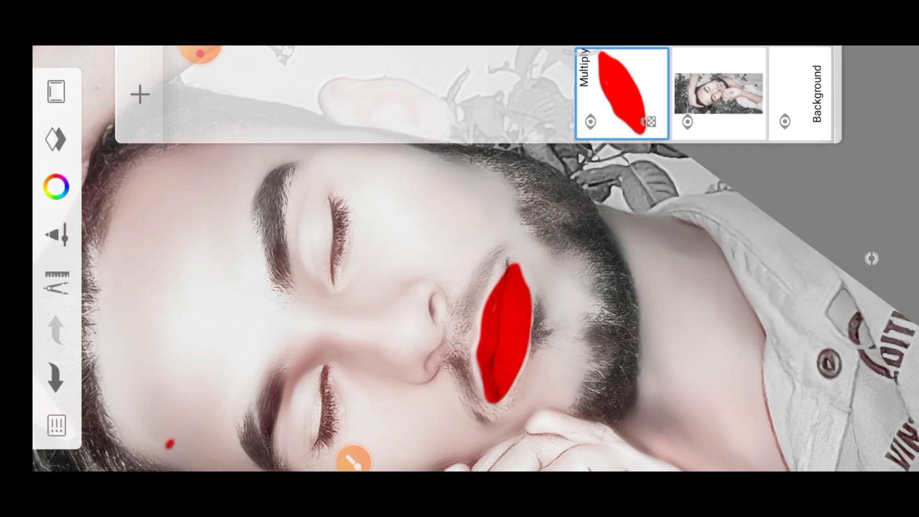
{"action": "left_click", "coordinate": [55, 140]}
{"action": "left_click", "coordinate": [56, 139]}
{"action": "left_click", "coordinate": [616, 93]}
{"action": "left_click", "coordinate": [261, 301]}
{"action": "mouse_move", "coordinate": [558, 396]}
{"action": "left_mouse_down"}
{"action": "mouse_move", "coordinate": [623, 353]}
{"action": "mouse_move", "coordinate": [632, 366]}
{"action": "left_mouse_up"}
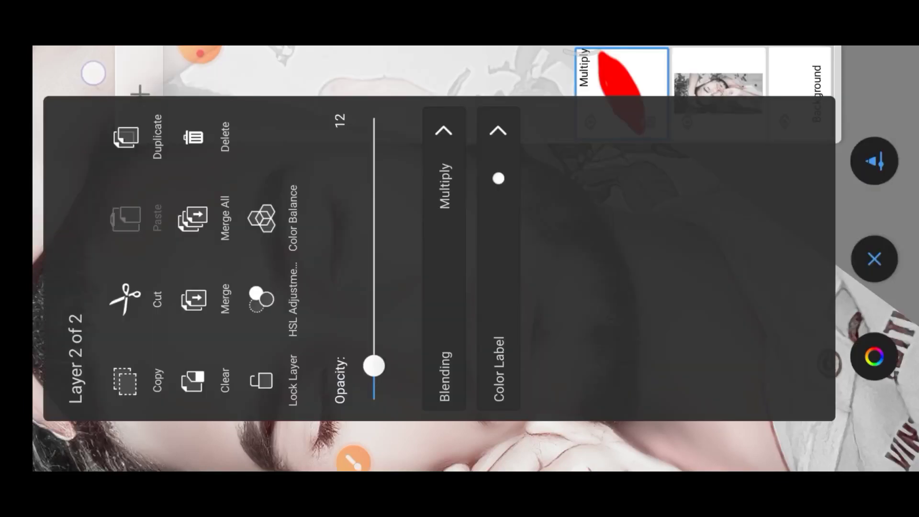
{"action": "left_click", "coordinate": [670, 288]}
{"action": "left_click_drag", "start_coordinate": [482, 283], "coordinate": [596, 242]}
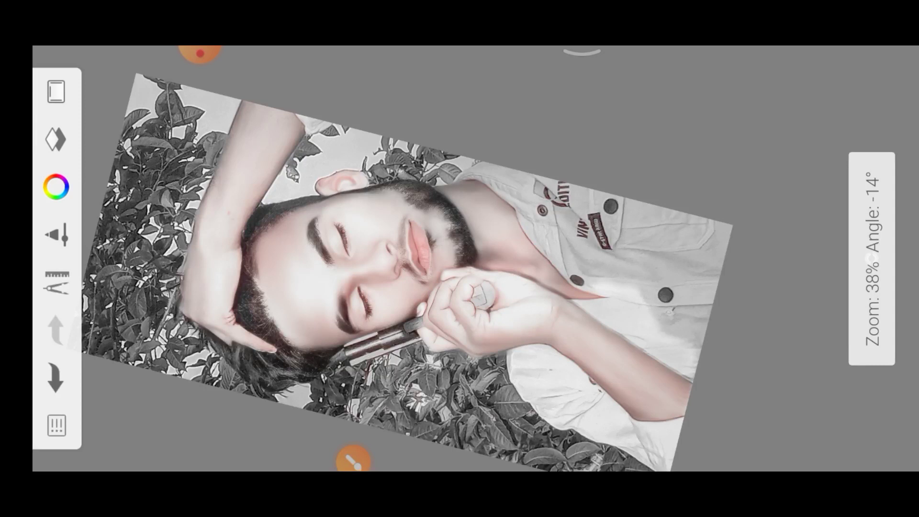
Save the red-lipped portrait to the device via Share, then return to the home screen.
{"action": "left_click", "coordinate": [354, 444]}
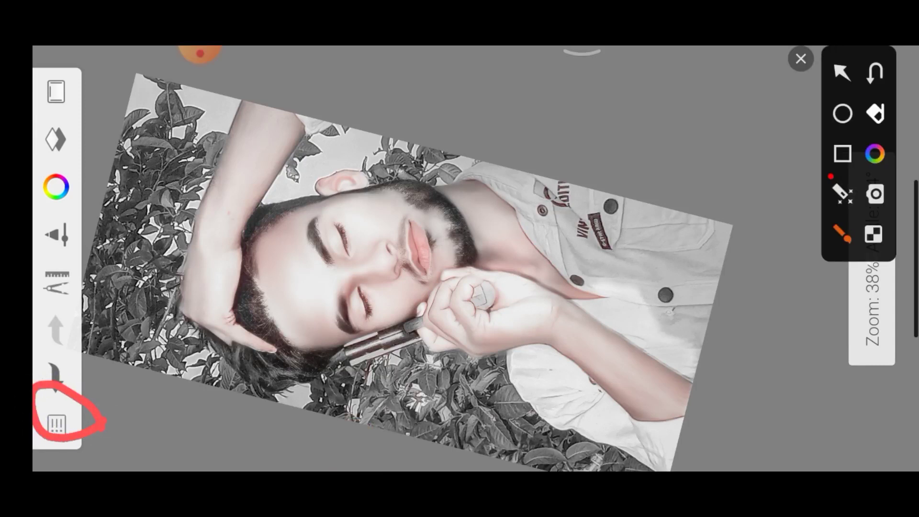
{"action": "left_click", "coordinate": [801, 59]}
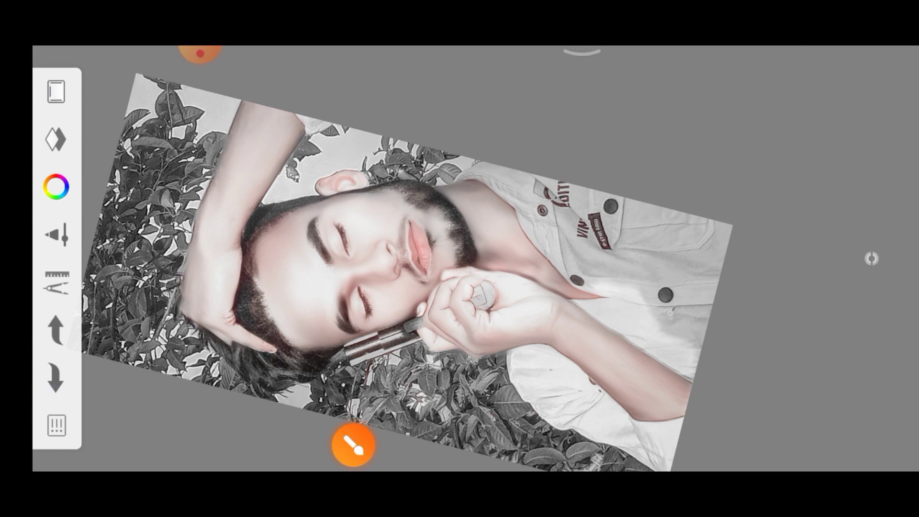
{"action": "left_click", "coordinate": [56, 425]}
{"action": "left_click", "coordinate": [556, 301]}
{"action": "left_click", "coordinate": [476, 268]}
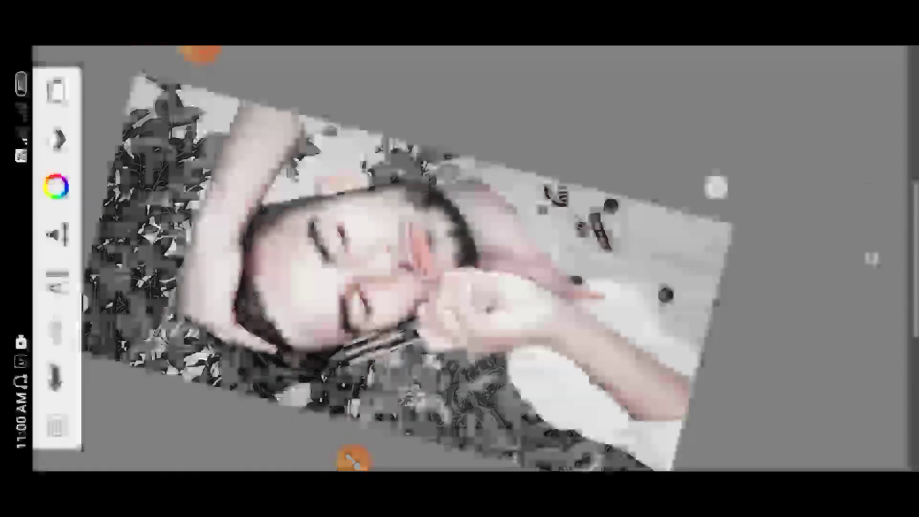
{"action": "left_click_drag", "start_coordinate": [910, 259], "coordinate": [670, 258]}
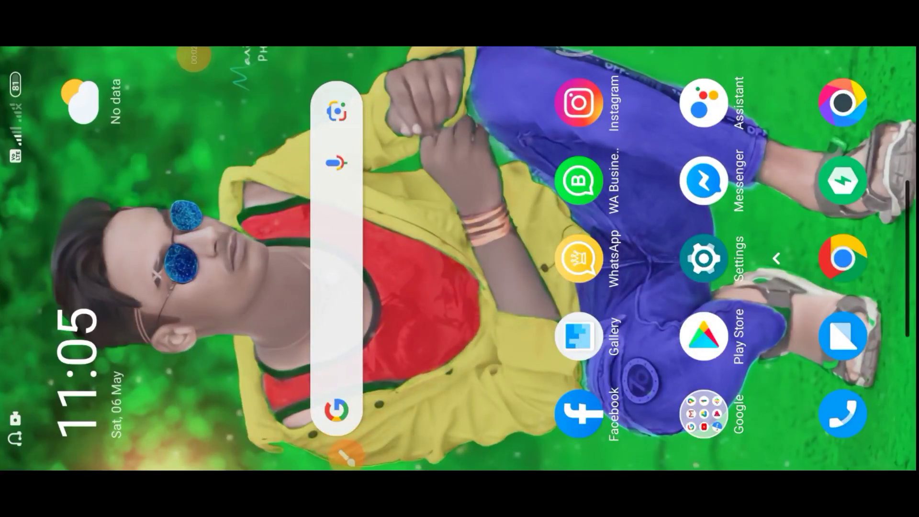
Launch Snapseed, grant photo access, and open the SketchBook-edited portrait from recent images.
{"action": "left_click_drag", "start_coordinate": [478, 143], "coordinate": [479, 383]}
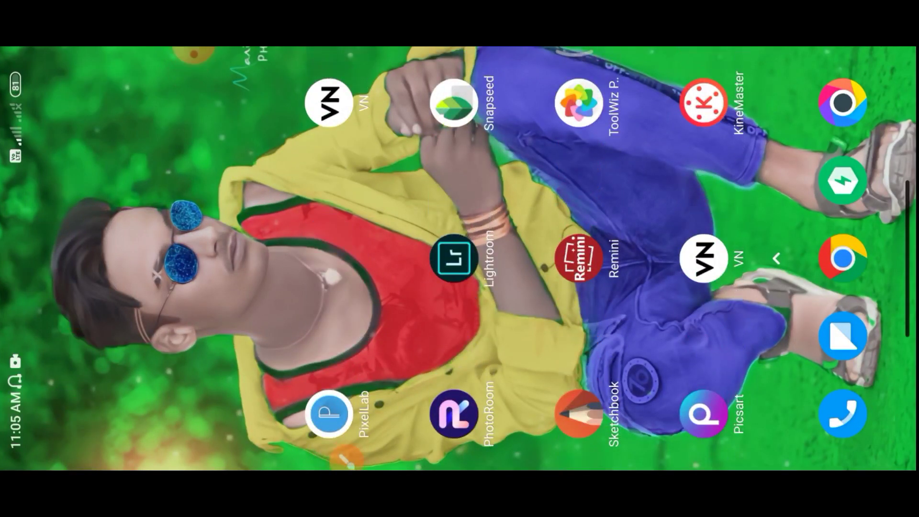
{"action": "left_click", "coordinate": [454, 103]}
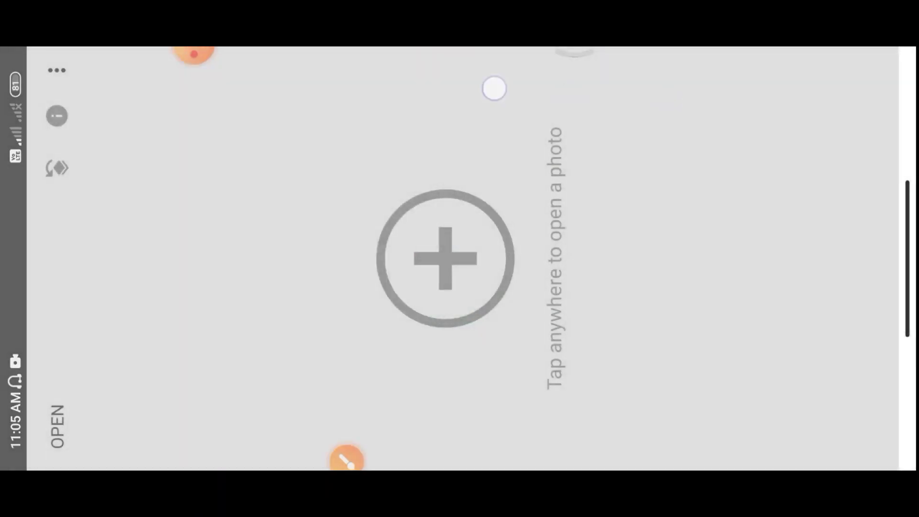
{"action": "left_click", "coordinate": [454, 262]}
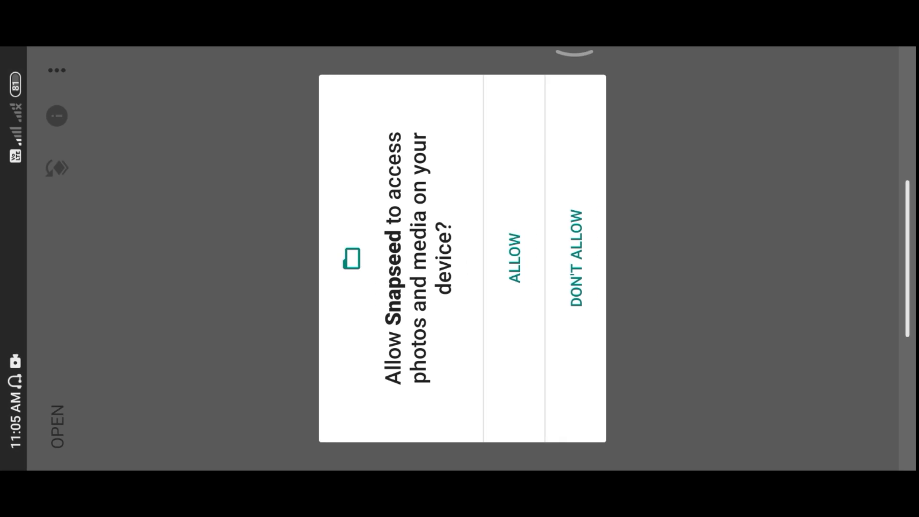
{"action": "left_click", "coordinate": [509, 187]}
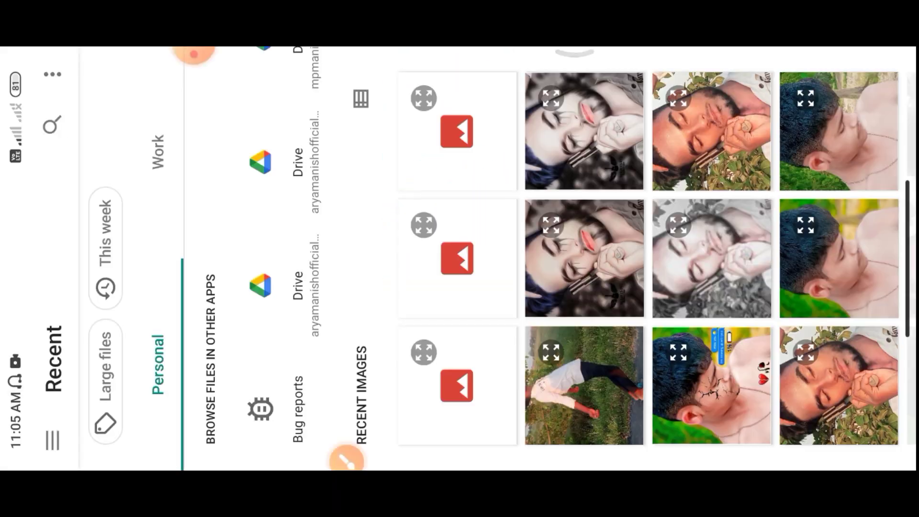
{"action": "left_click", "coordinate": [477, 364]}
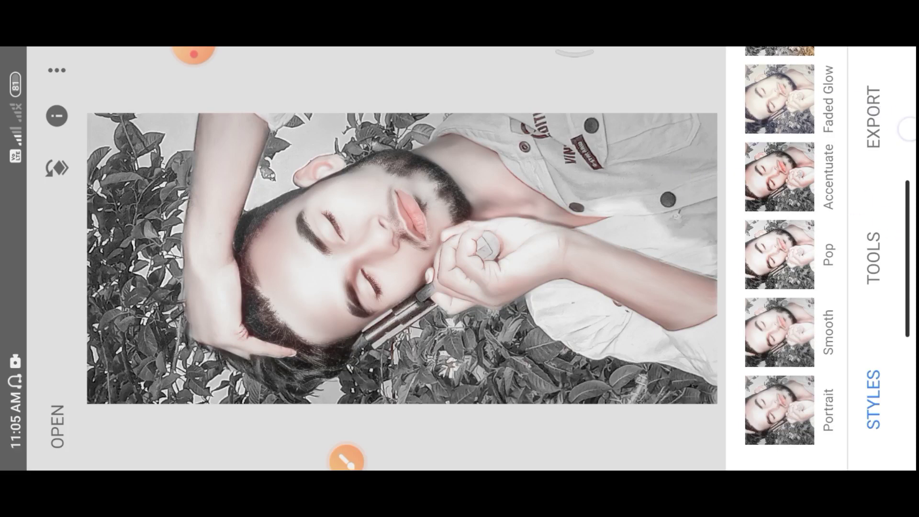
{"action": "left_click", "coordinate": [874, 257]}
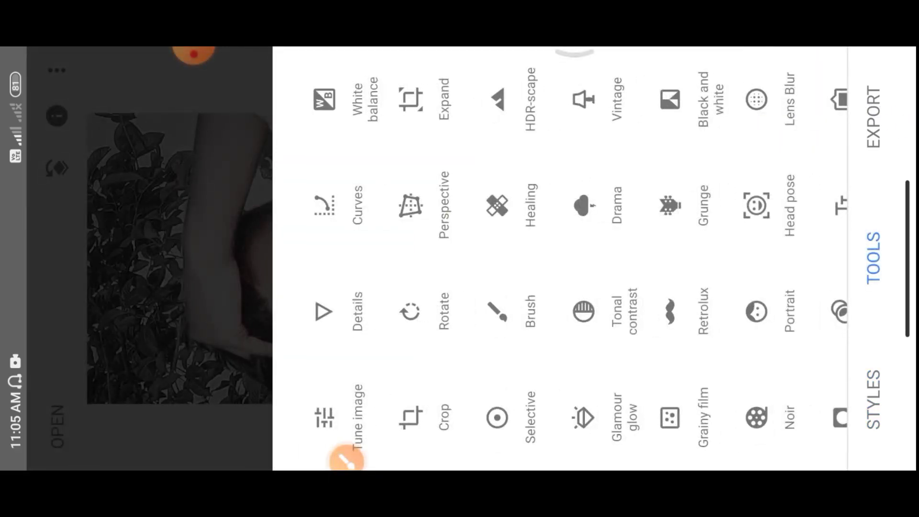
Apply Tune Image with Contrast +52, Saturation -18 and Highlights +20.
{"action": "left_click", "coordinate": [322, 416]}
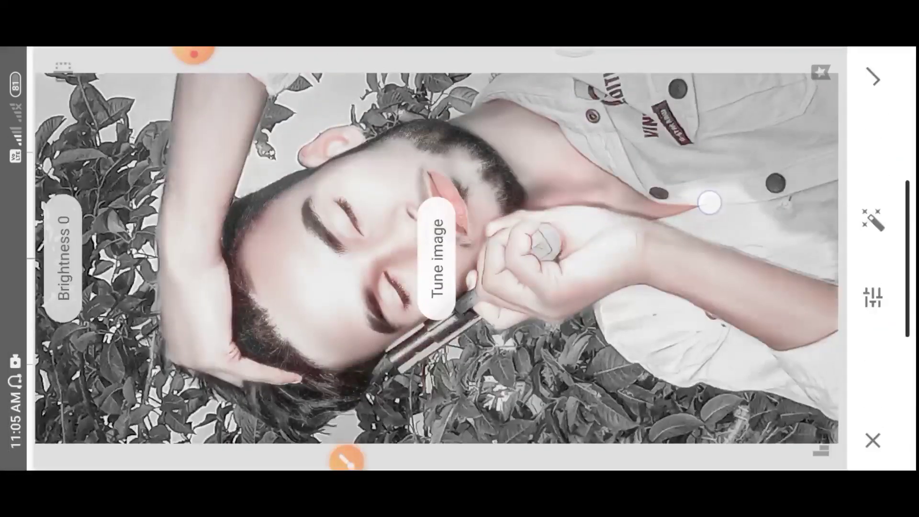
{"action": "left_click_drag", "start_coordinate": [508, 158], "coordinate": [653, 158]}
{"action": "mouse_move", "coordinate": [642, 256]}
{"action": "left_mouse_down"}
{"action": "mouse_move", "coordinate": [642, 82]}
{"action": "mouse_move", "coordinate": [693, 170]}
{"action": "mouse_move", "coordinate": [682, 156]}
{"action": "left_mouse_up"}
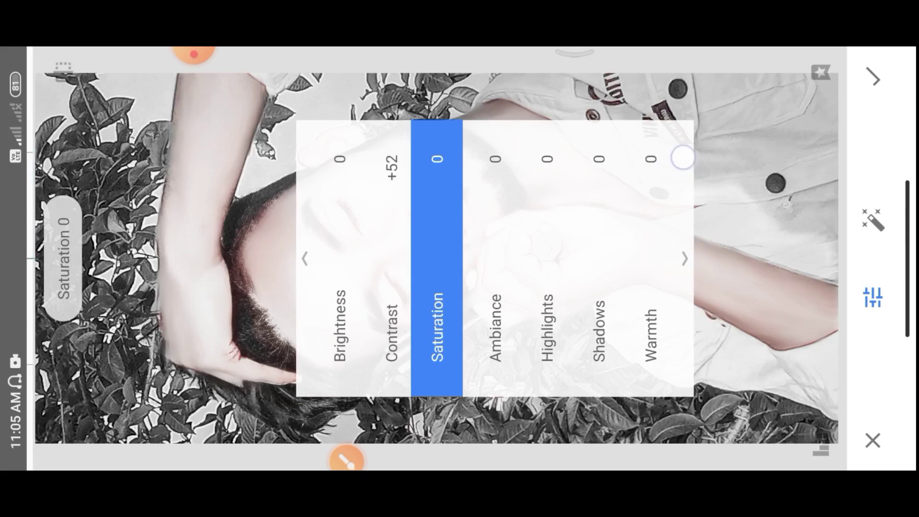
{"action": "mouse_move", "coordinate": [684, 191]}
{"action": "left_mouse_down"}
{"action": "mouse_move", "coordinate": [685, 162]}
{"action": "mouse_move", "coordinate": [712, 241]}
{"action": "left_mouse_up"}
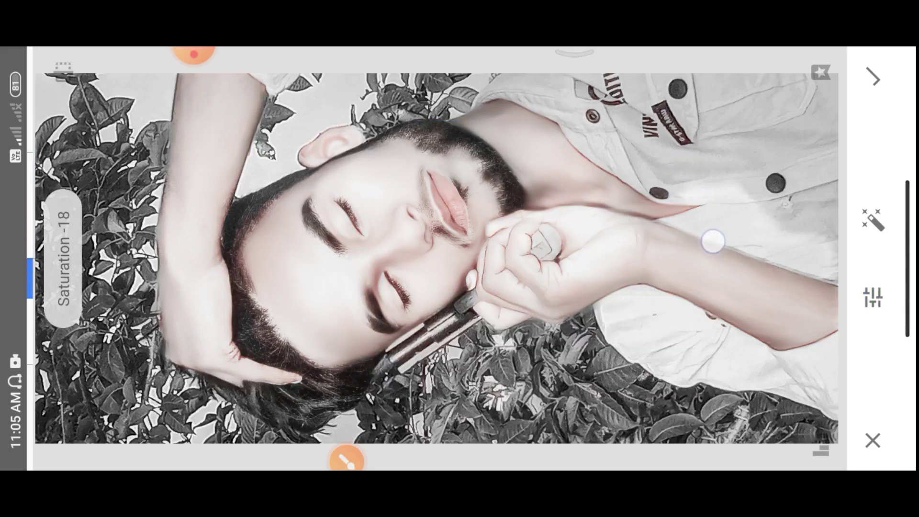
{"action": "mouse_move", "coordinate": [622, 158]}
{"action": "left_mouse_down"}
{"action": "mouse_move", "coordinate": [680, 144]}
{"action": "mouse_move", "coordinate": [697, 225]}
{"action": "mouse_move", "coordinate": [696, 195]}
{"action": "mouse_move", "coordinate": [713, 193]}
{"action": "mouse_move", "coordinate": [702, 219]}
{"action": "mouse_move", "coordinate": [688, 161]}
{"action": "mouse_move", "coordinate": [697, 187]}
{"action": "mouse_move", "coordinate": [649, 134]}
{"action": "left_mouse_up"}
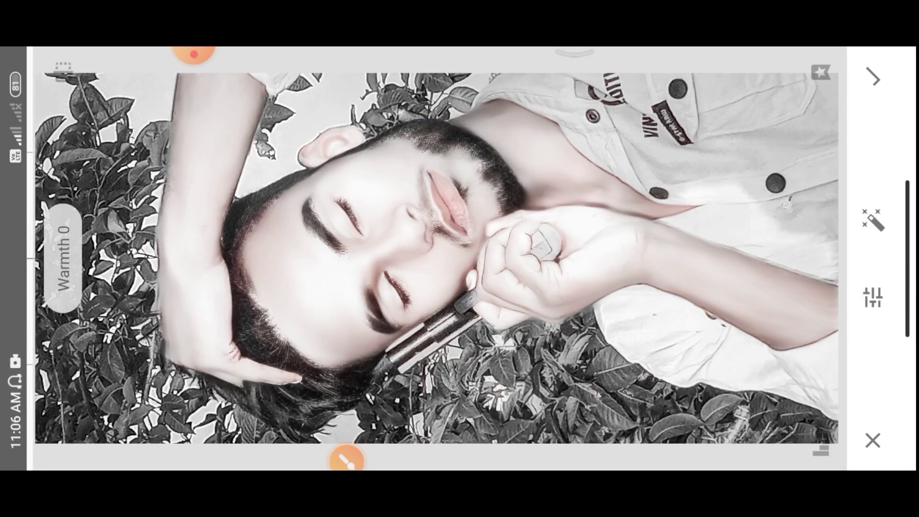
{"action": "left_click", "coordinate": [873, 78]}
{"action": "left_click", "coordinate": [874, 256]}
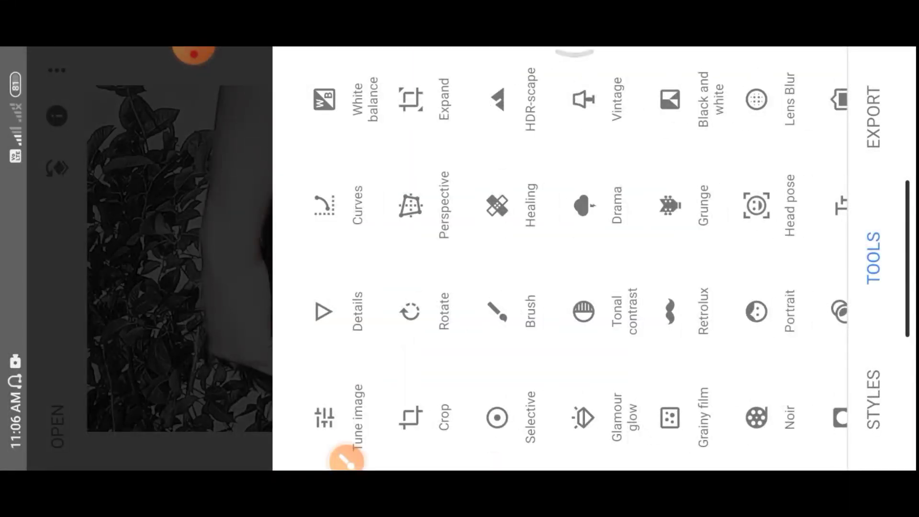
Apply a +30 Lens Blur with its focus moved to the top-right corner.
{"action": "left_click", "coordinate": [756, 99]}
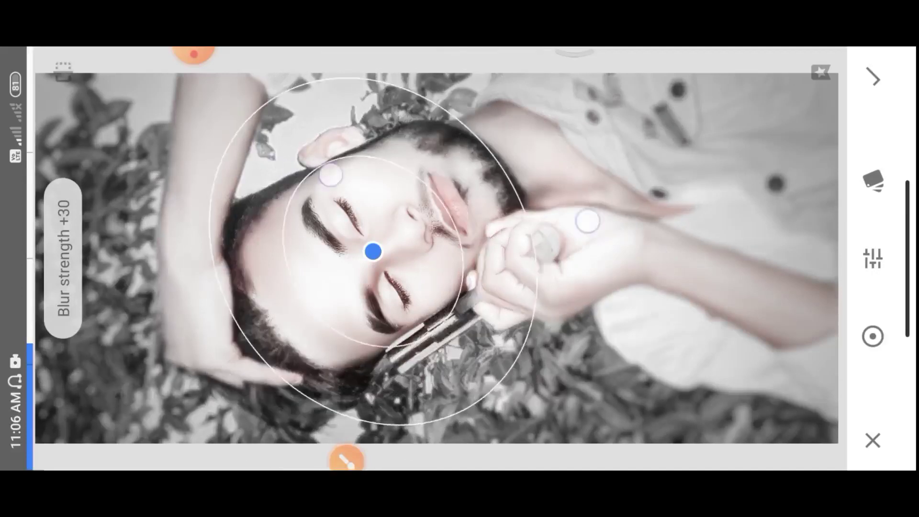
{"action": "mouse_move", "coordinate": [373, 251]}
{"action": "left_mouse_down"}
{"action": "mouse_move", "coordinate": [857, 131]}
{"action": "mouse_move", "coordinate": [857, 103]}
{"action": "left_mouse_up"}
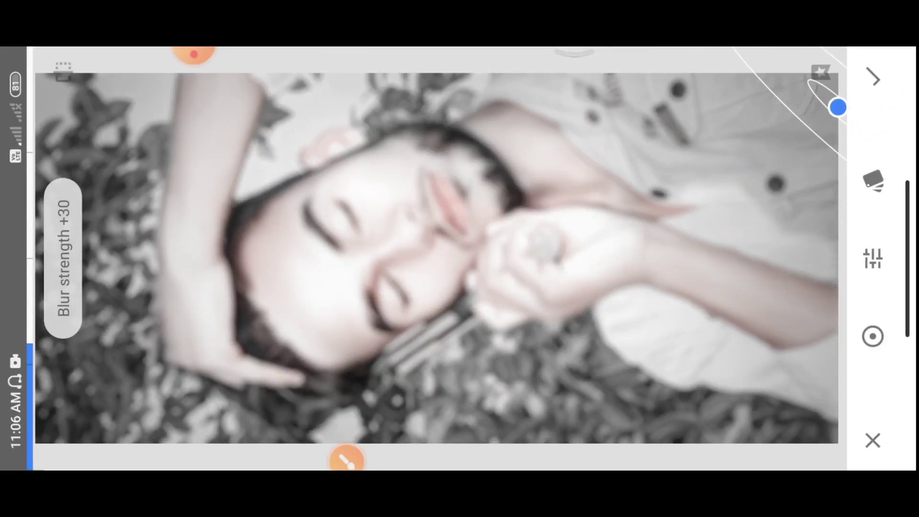
{"action": "left_click", "coordinate": [874, 78]}
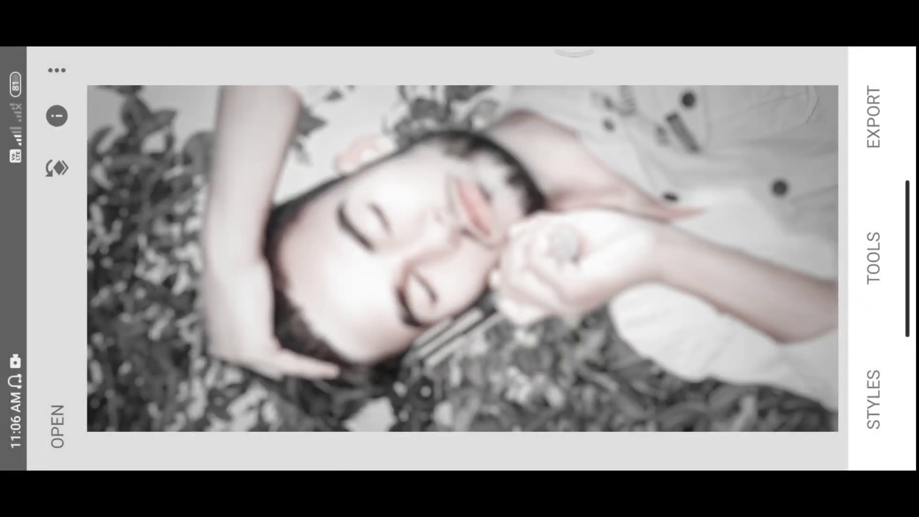
{"action": "mouse_move", "coordinate": [113, 194]}
{"action": "left_mouse_down"}
{"action": "mouse_move", "coordinate": [98, 136]}
{"action": "mouse_move", "coordinate": [126, 189]}
{"action": "left_mouse_up"}
Open the Lens Blur edit's brush from View edits at strength 100.
{"action": "left_click", "coordinate": [793, 59]}
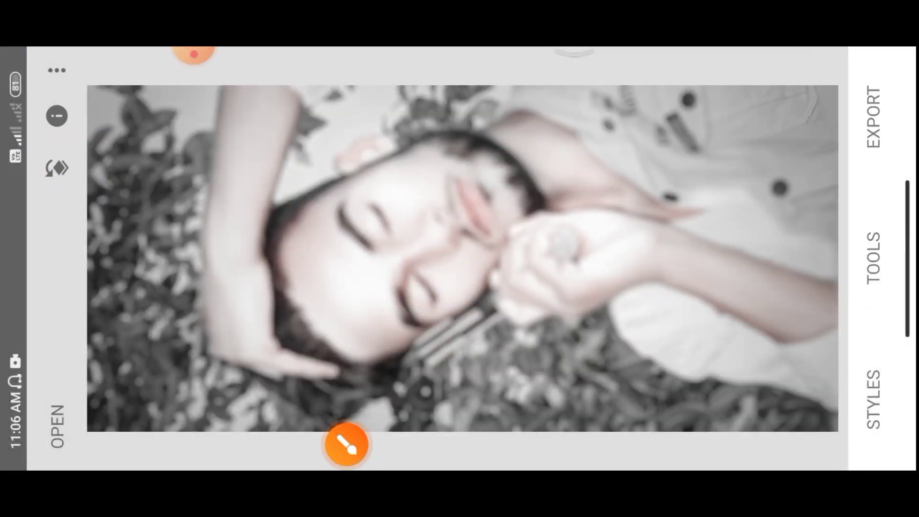
{"action": "left_click", "coordinate": [58, 168]}
{"action": "left_click", "coordinate": [347, 444]}
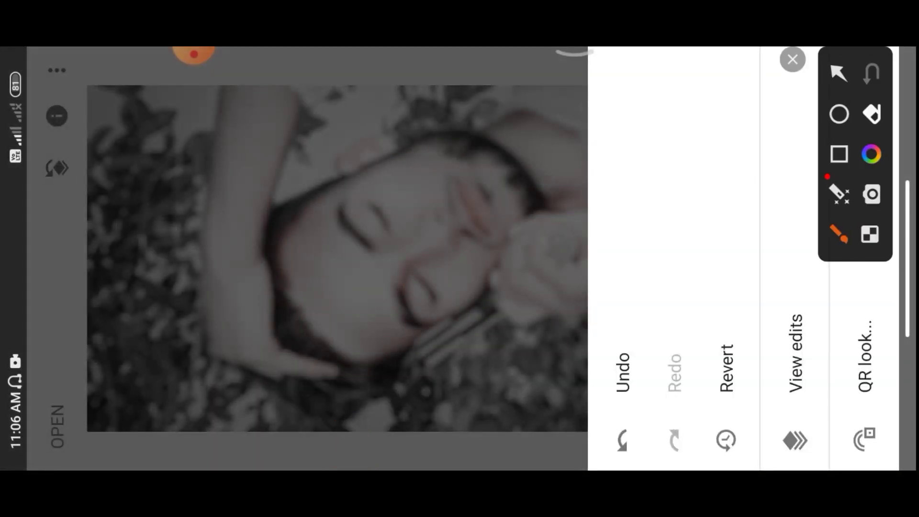
{"action": "mouse_move", "coordinate": [763, 195]}
{"action": "left_mouse_down"}
{"action": "mouse_move", "coordinate": [790, 394]}
{"action": "mouse_move", "coordinate": [790, 218]}
{"action": "left_mouse_up"}
{"action": "left_click", "coordinate": [793, 59]}
{"action": "left_click", "coordinate": [790, 219]}
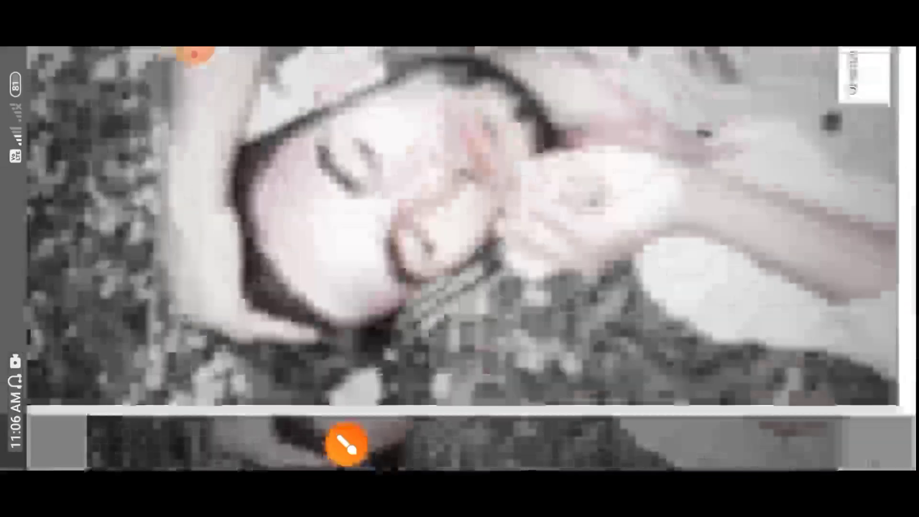
{"action": "left_click", "coordinate": [756, 110]}
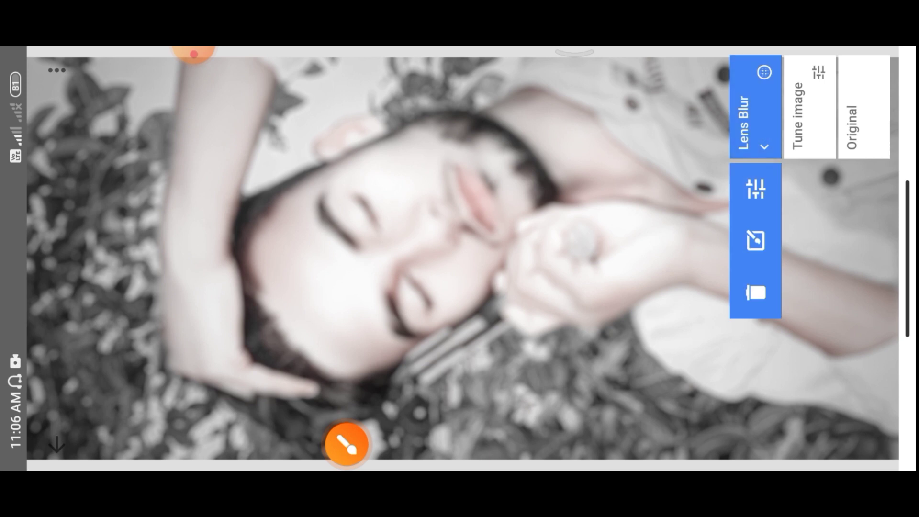
{"action": "left_click", "coordinate": [760, 242]}
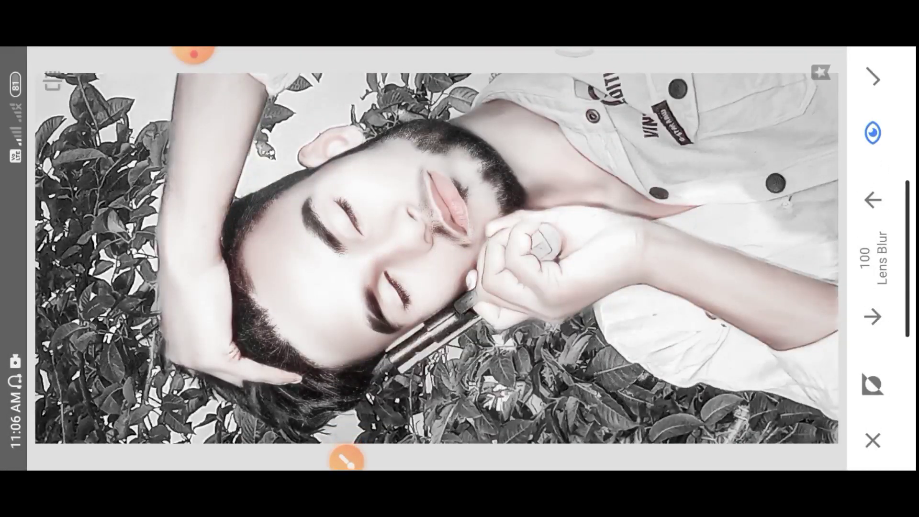
Brush Lens Blur onto the right edge, the left foliage and the central leaves, with the mask hidden.
{"action": "left_click_drag", "start_coordinate": [804, 326], "coordinate": [812, 209]}
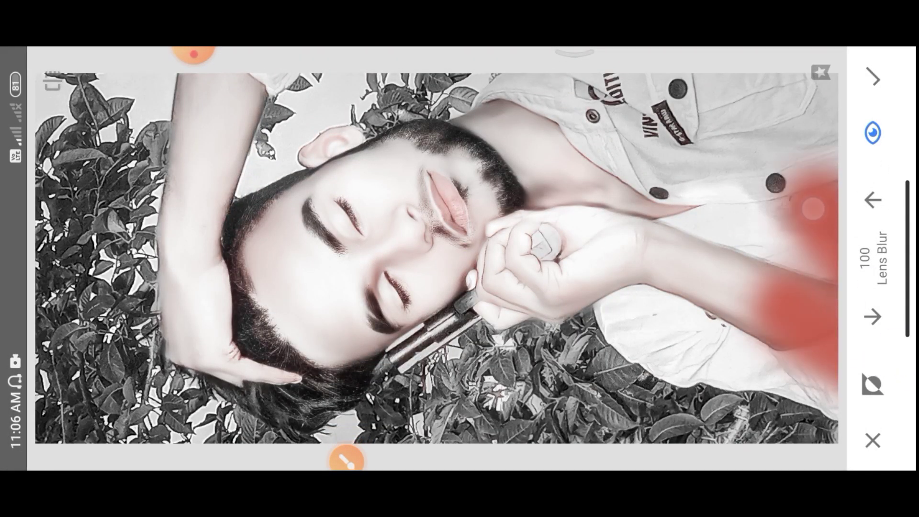
{"action": "left_click", "coordinate": [872, 133]}
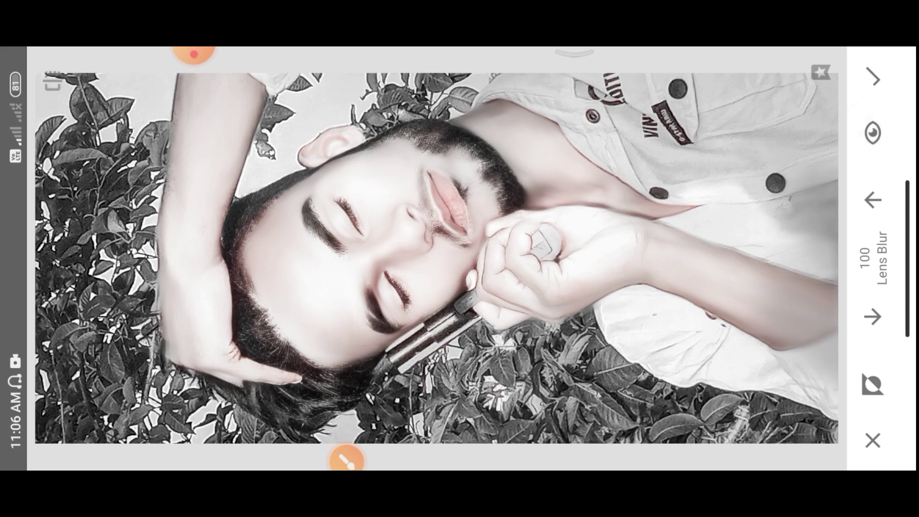
{"action": "scroll", "coordinate": [371, 152], "scroll_direction": "up", "scroll_amount": 5}
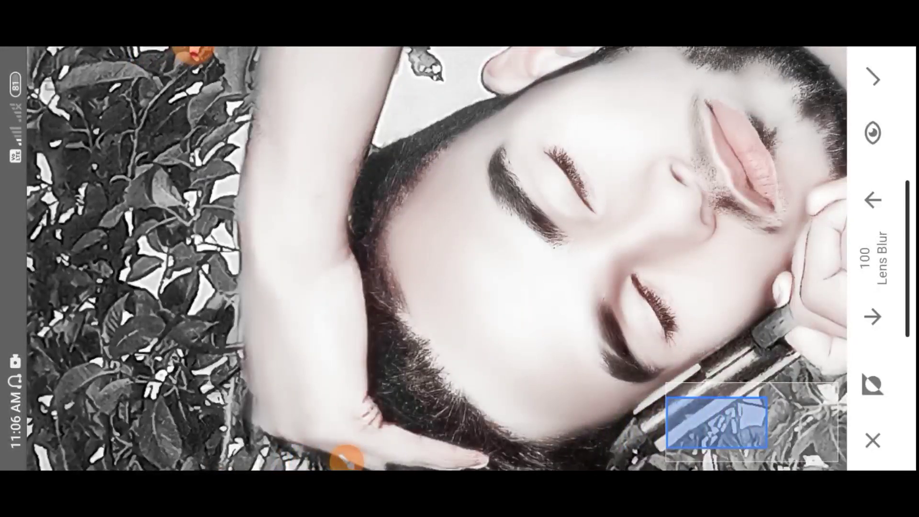
{"action": "mouse_move", "coordinate": [202, 216]}
{"action": "left_mouse_down"}
{"action": "mouse_move", "coordinate": [101, 144]}
{"action": "mouse_move", "coordinate": [191, 412]}
{"action": "mouse_move", "coordinate": [96, 412]}
{"action": "left_mouse_up"}
{"action": "scroll", "coordinate": [437, 256], "scroll_direction": "up", "scroll_amount": 3}
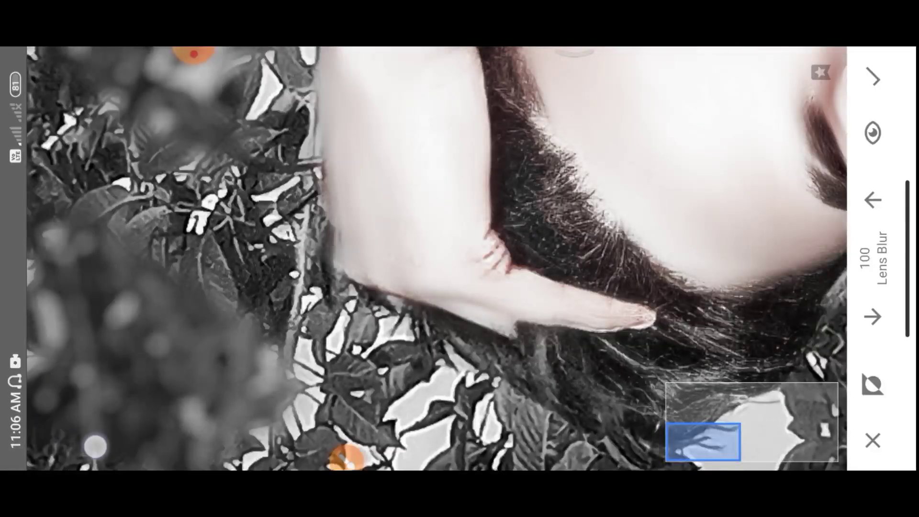
{"action": "mouse_move", "coordinate": [95, 447]}
{"action": "left_mouse_down"}
{"action": "mouse_move", "coordinate": [200, 369]}
{"action": "mouse_move", "coordinate": [205, 312]}
{"action": "mouse_move", "coordinate": [124, 303]}
{"action": "left_mouse_up"}
{"action": "scroll", "coordinate": [99, 356], "scroll_direction": "down", "scroll_amount": 2}
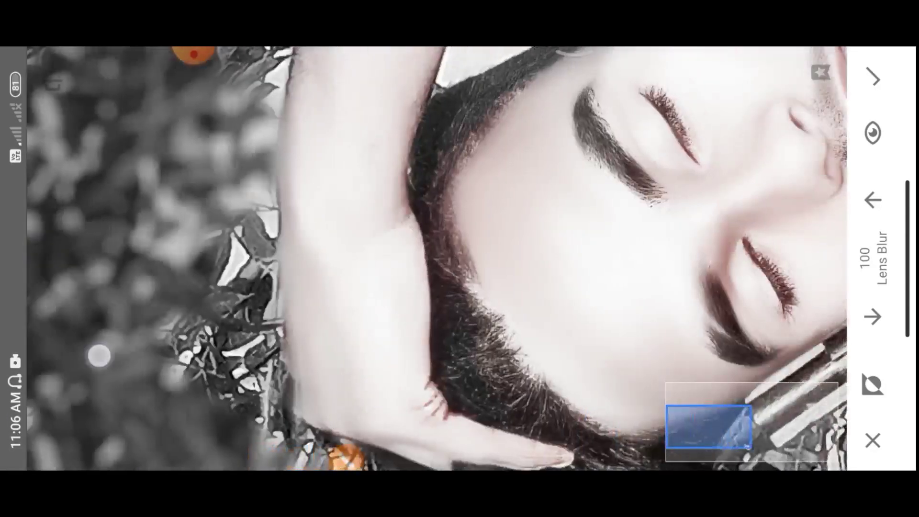
{"action": "left_click_drag", "start_coordinate": [99, 355], "coordinate": [235, 287]}
{"action": "left_click_drag", "start_coordinate": [96, 143], "coordinate": [148, 221]}
{"action": "scroll", "coordinate": [437, 258], "scroll_direction": "up", "scroll_amount": 5}
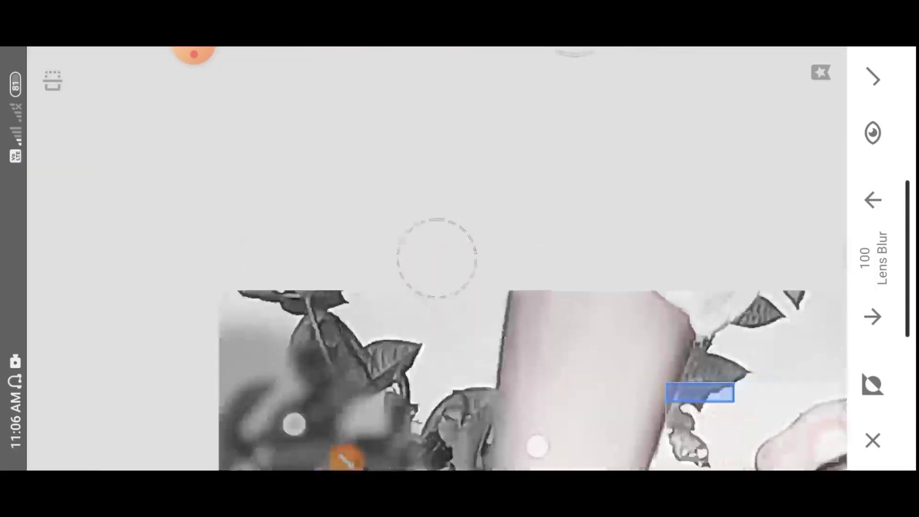
{"action": "scroll", "coordinate": [437, 259], "scroll_direction": "up", "scroll_amount": 2}
{"action": "left_click_drag", "start_coordinate": [328, 148], "coordinate": [462, 310]}
Check the leaves beside the arm and lower photo, then confirm the background blur.
{"action": "scroll", "coordinate": [437, 259], "scroll_direction": "up", "scroll_amount": 2}
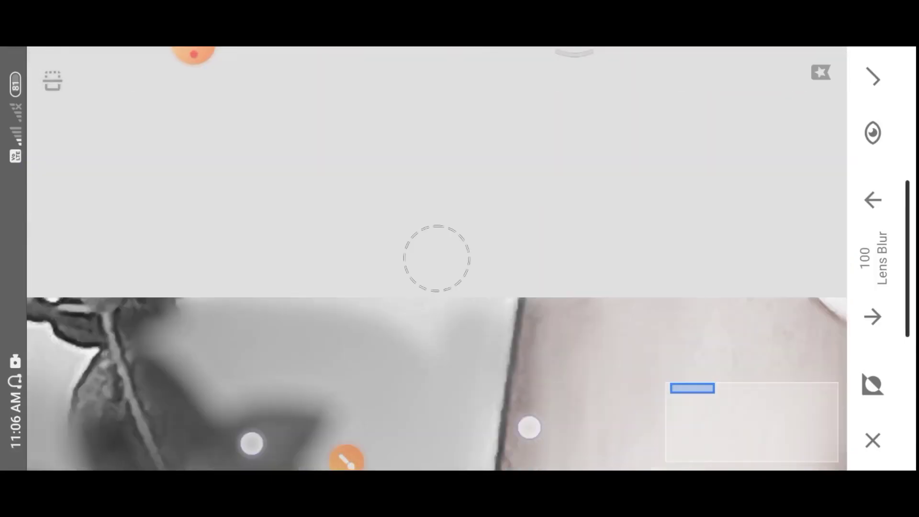
{"action": "scroll", "coordinate": [437, 258], "scroll_direction": "up", "scroll_amount": 2}
{"action": "scroll", "coordinate": [437, 258], "scroll_direction": "up", "scroll_amount": 2}
{"action": "scroll", "coordinate": [437, 259], "scroll_direction": "down", "scroll_amount": 5}
{"action": "left_click_drag", "start_coordinate": [166, 119], "coordinate": [39, 273]}
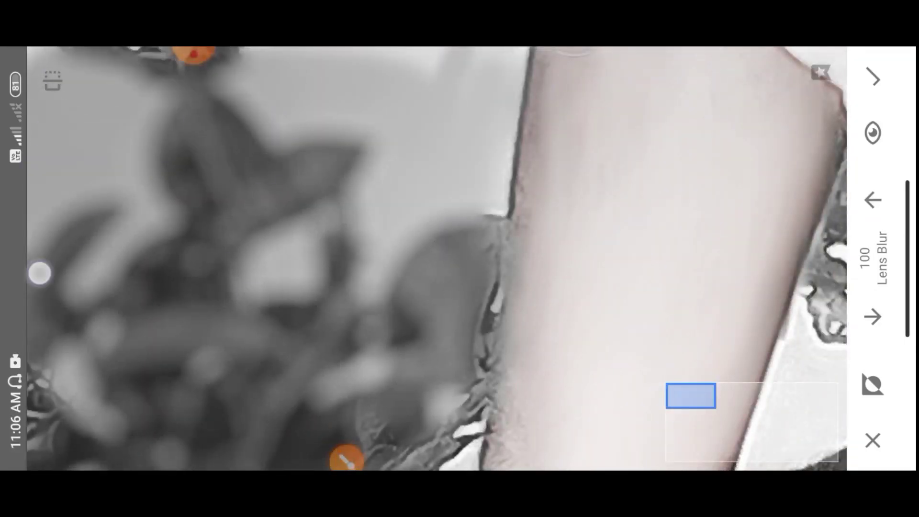
{"action": "left_click_drag", "start_coordinate": [102, 431], "coordinate": [195, 56]}
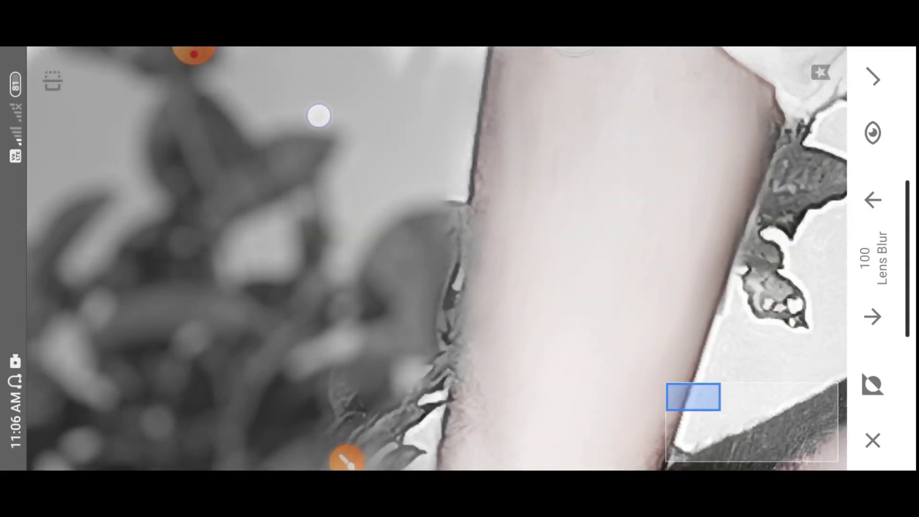
{"action": "scroll", "coordinate": [437, 258], "scroll_direction": "down", "scroll_amount": 2}
{"action": "scroll", "coordinate": [437, 258], "scroll_direction": "down", "scroll_amount": 5}
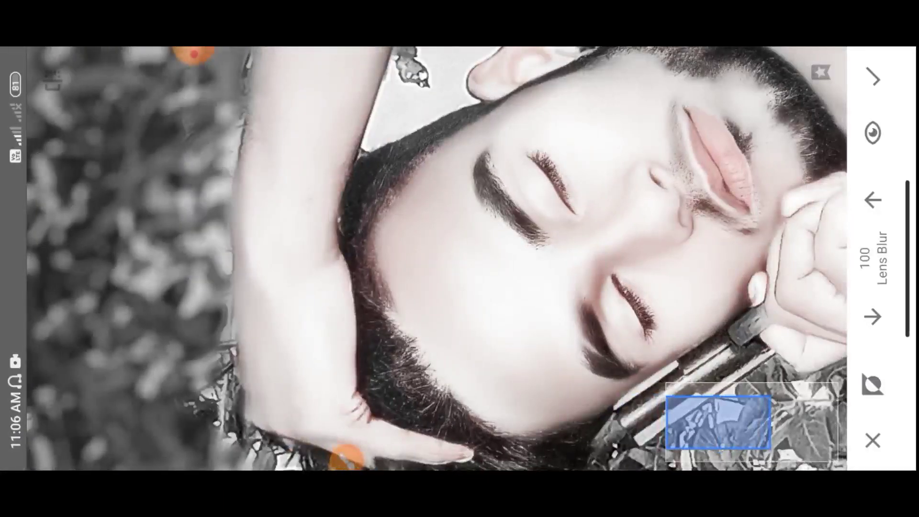
{"action": "scroll", "coordinate": [223, 230], "scroll_direction": "up", "scroll_amount": 3}
{"action": "scroll", "coordinate": [223, 230], "scroll_direction": "down", "scroll_amount": 2}
{"action": "mouse_move", "coordinate": [353, 336]}
{"action": "left_mouse_down"}
{"action": "mouse_move", "coordinate": [353, 253]}
{"action": "mouse_move", "coordinate": [330, 288]}
{"action": "left_mouse_up"}
{"action": "scroll", "coordinate": [437, 259], "scroll_direction": "down", "scroll_amount": 3}
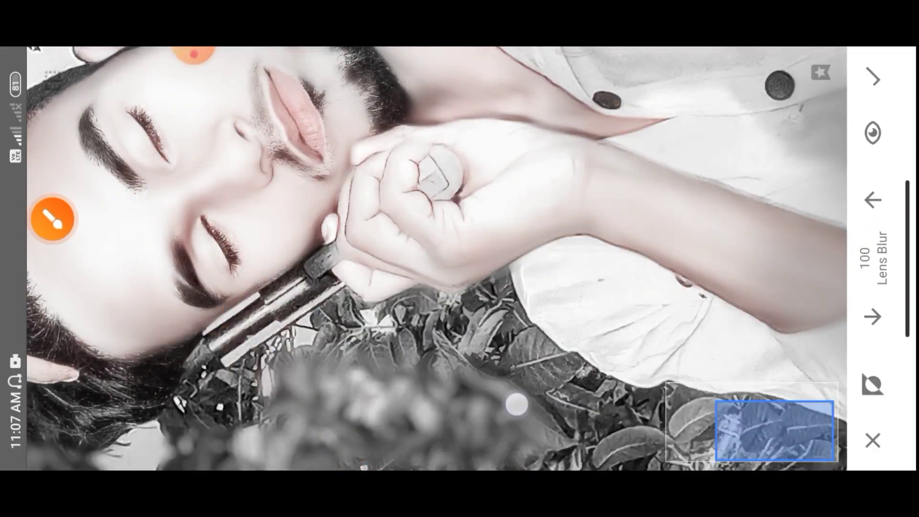
{"action": "scroll", "coordinate": [533, 397], "scroll_direction": "up", "scroll_amount": 2}
{"action": "scroll", "coordinate": [533, 396], "scroll_direction": "up", "scroll_amount": 3}
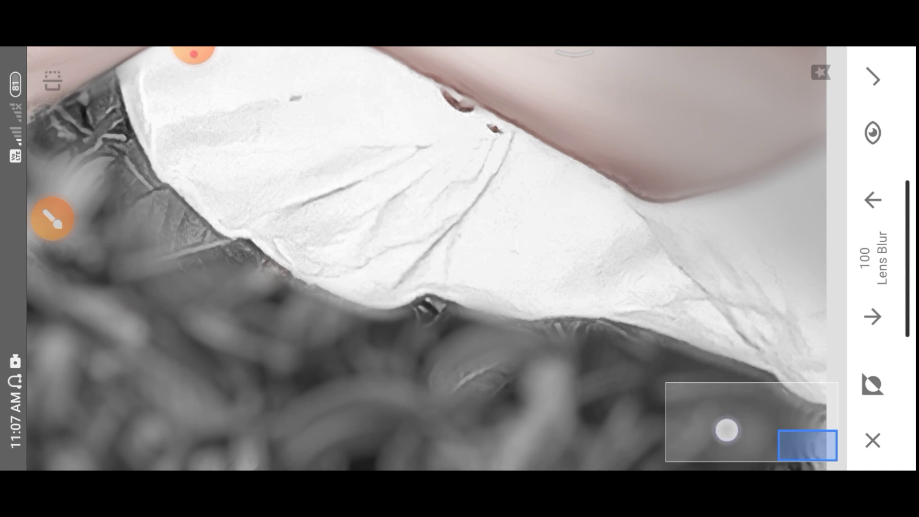
{"action": "scroll", "coordinate": [538, 279], "scroll_direction": "down", "scroll_amount": 3}
{"action": "scroll", "coordinate": [506, 193], "scroll_direction": "up", "scroll_amount": 2}
{"action": "scroll", "coordinate": [505, 193], "scroll_direction": "up", "scroll_amount": 2}
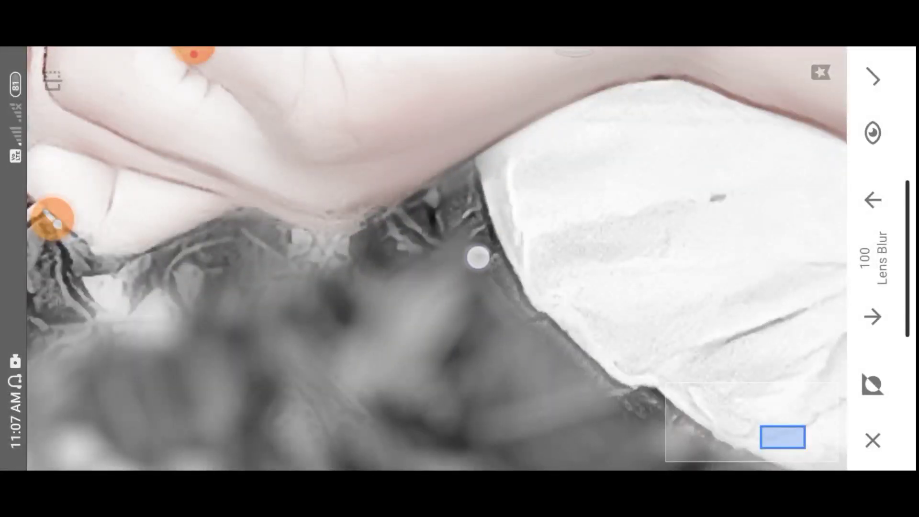
{"action": "scroll", "coordinate": [195, 328], "scroll_direction": "down", "scroll_amount": 2}
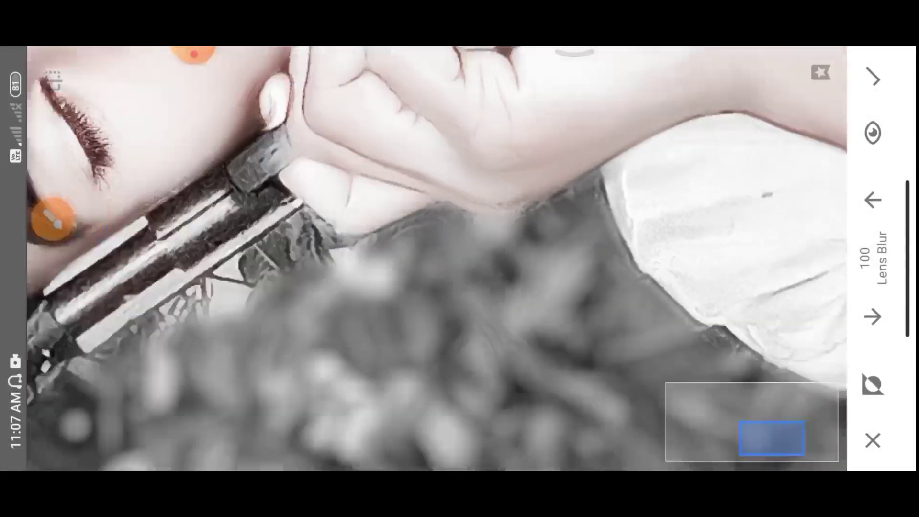
{"action": "scroll", "coordinate": [427, 312], "scroll_direction": "down", "scroll_amount": 3}
{"action": "scroll", "coordinate": [428, 312], "scroll_direction": "up", "scroll_amount": 3}
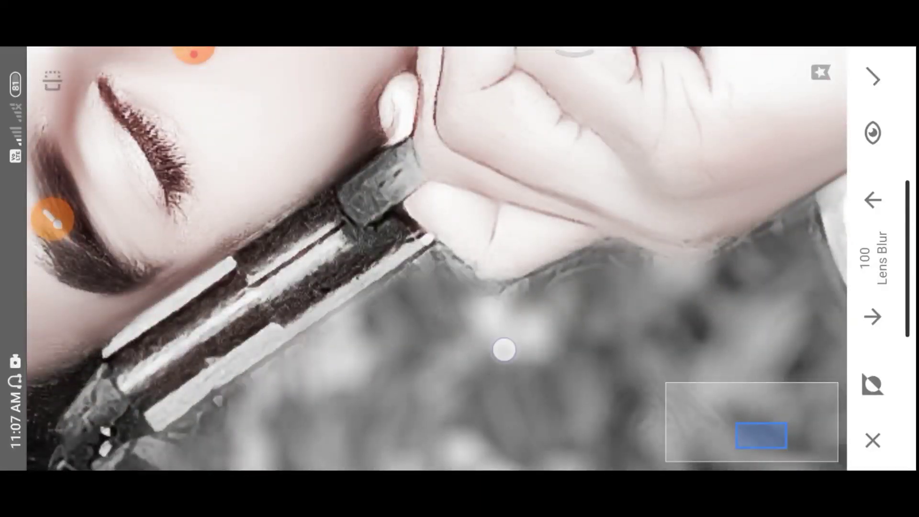
{"action": "scroll", "coordinate": [670, 291], "scroll_direction": "down", "scroll_amount": 3}
{"action": "scroll", "coordinate": [534, 340], "scroll_direction": "up", "scroll_amount": 3}
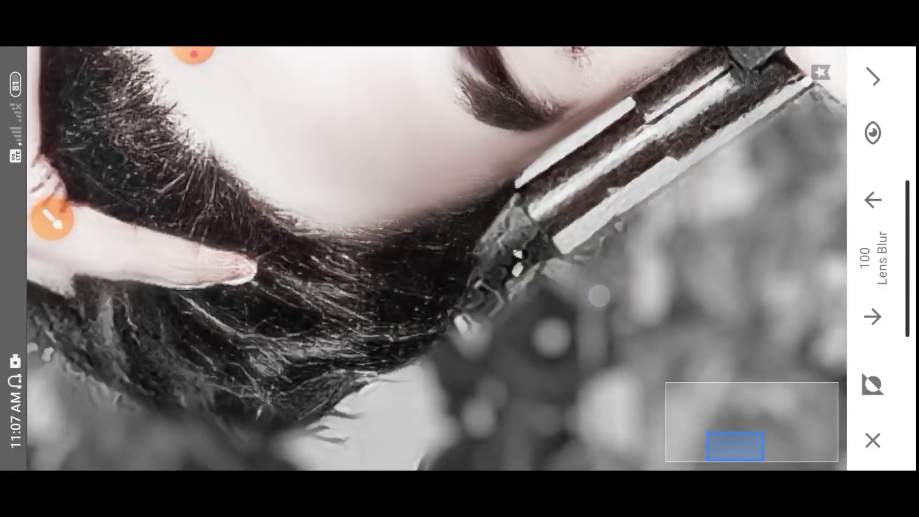
{"action": "scroll", "coordinate": [598, 296], "scroll_direction": "down", "scroll_amount": 3}
{"action": "scroll", "coordinate": [411, 331], "scroll_direction": "up", "scroll_amount": 3}
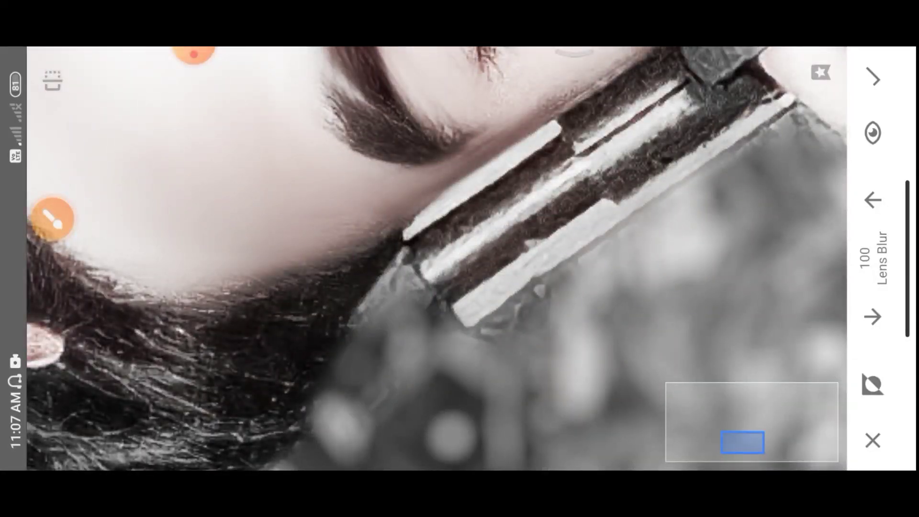
{"action": "scroll", "coordinate": [437, 259], "scroll_direction": "down", "scroll_amount": 3}
{"action": "scroll", "coordinate": [473, 266], "scroll_direction": "up", "scroll_amount": 3}
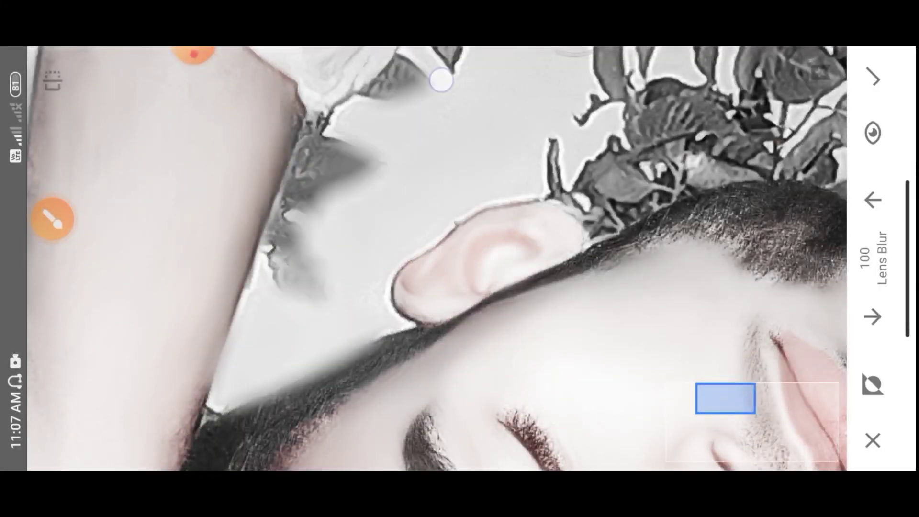
{"action": "scroll", "coordinate": [437, 267], "scroll_direction": "down", "scroll_amount": 3}
{"action": "scroll", "coordinate": [262, 327], "scroll_direction": "up", "scroll_amount": 3}
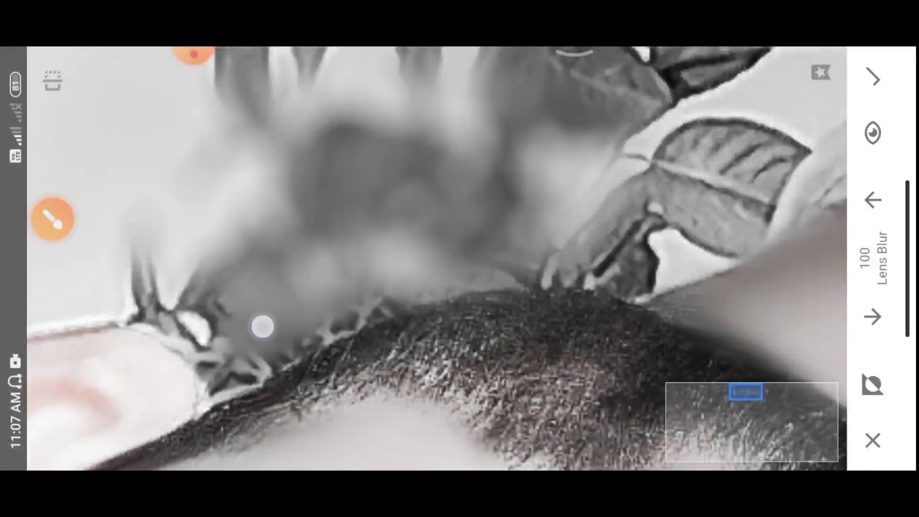
{"action": "scroll", "coordinate": [591, 242], "scroll_direction": "down", "scroll_amount": 2}
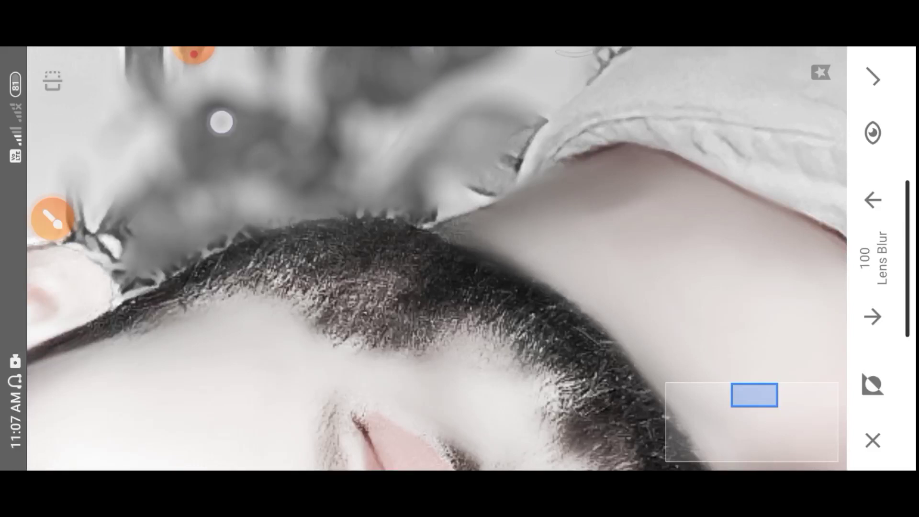
{"action": "scroll", "coordinate": [253, 207], "scroll_direction": "down", "scroll_amount": 2}
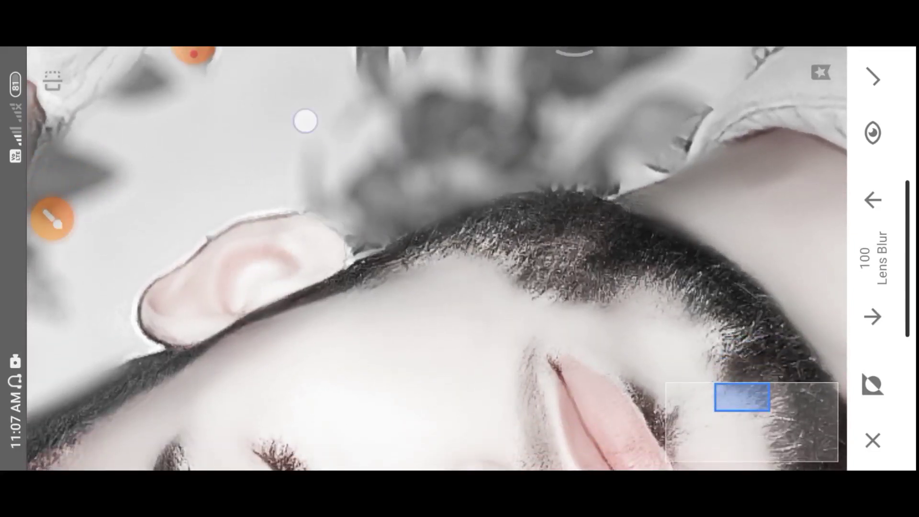
{"action": "scroll", "coordinate": [305, 121], "scroll_direction": "down", "scroll_amount": 2}
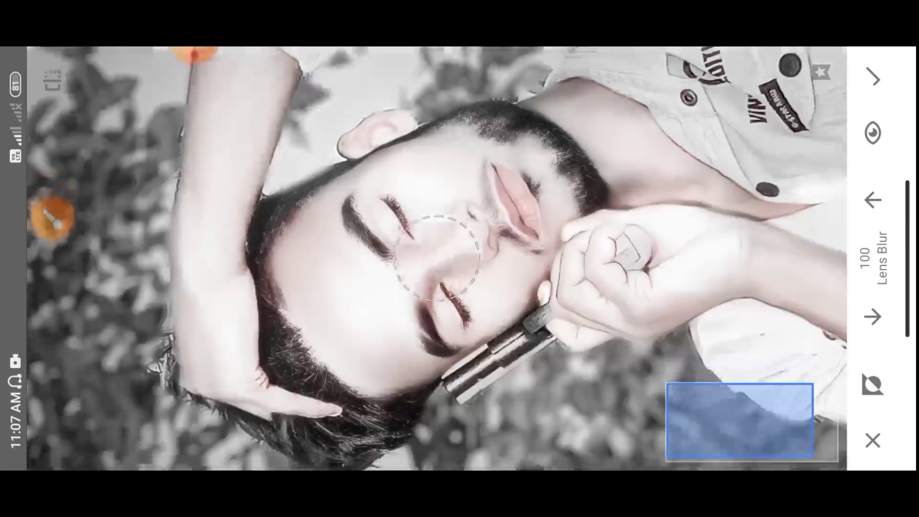
{"action": "scroll", "coordinate": [437, 259], "scroll_direction": "down", "scroll_amount": 3}
{"action": "scroll", "coordinate": [264, 191], "scroll_direction": "up", "scroll_amount": 5}
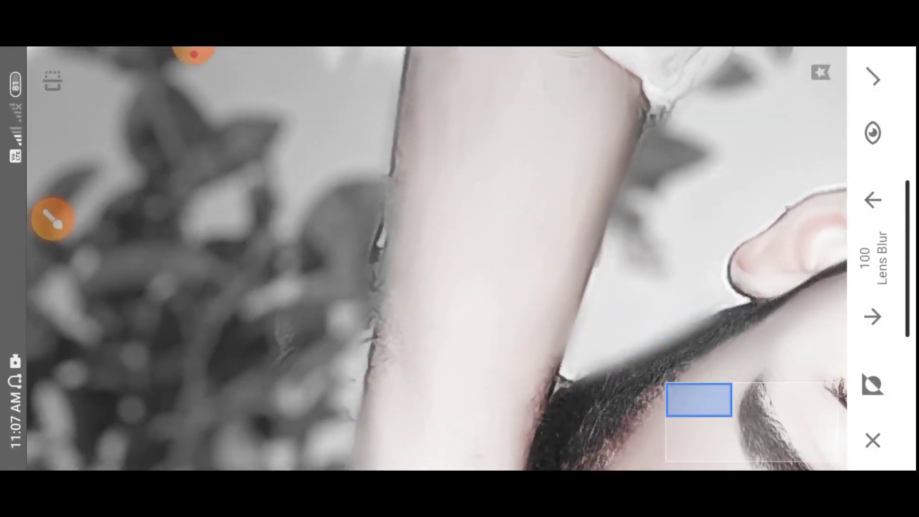
{"action": "scroll", "coordinate": [339, 141], "scroll_direction": "down", "scroll_amount": 5}
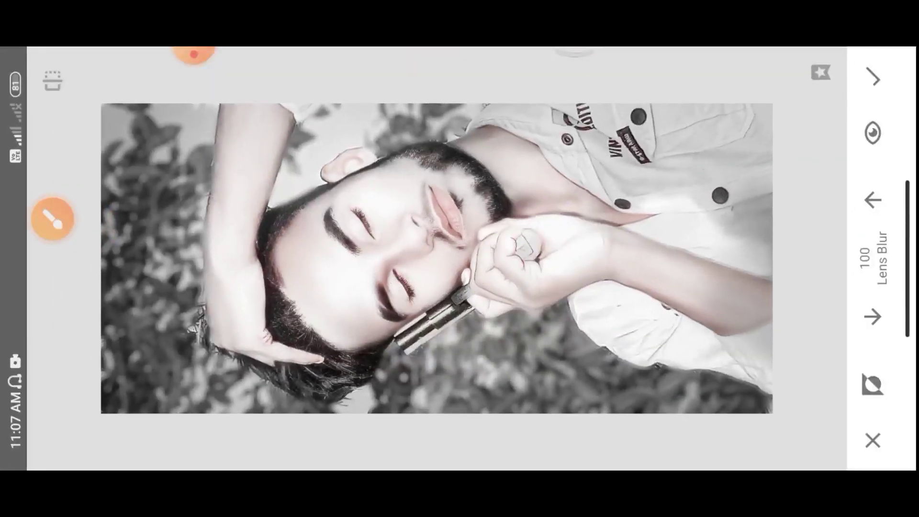
{"action": "left_click", "coordinate": [880, 78]}
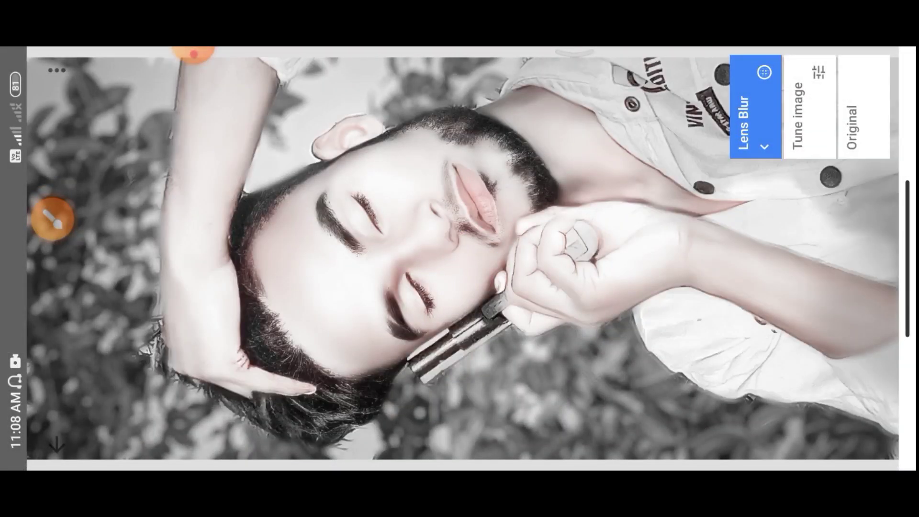
Brighten the mouth and chin area by +23 using a Selective point of size +31.
{"action": "left_click", "coordinate": [57, 443]}
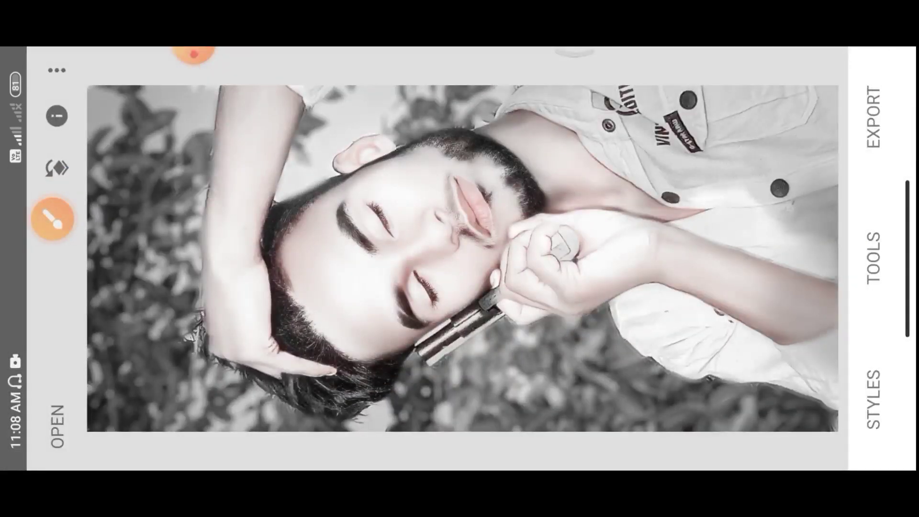
{"action": "left_click", "coordinate": [873, 258]}
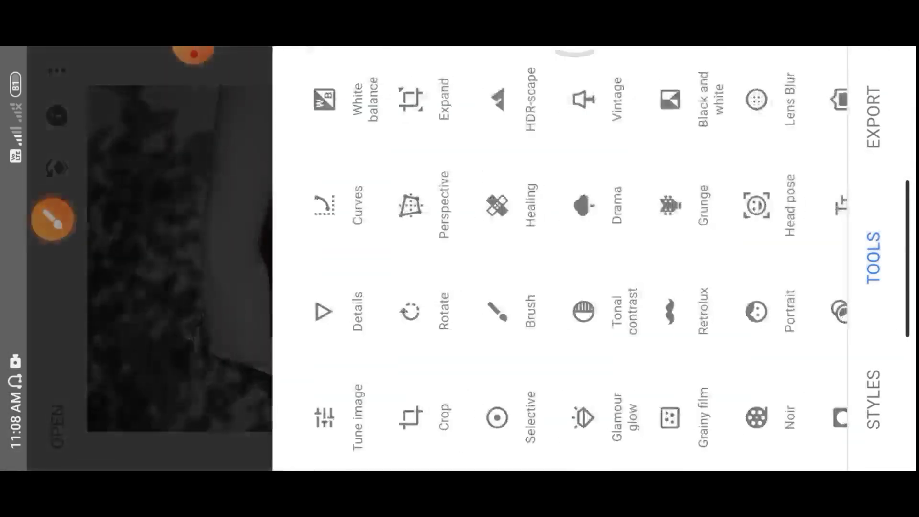
{"action": "left_click", "coordinate": [498, 417]}
{"action": "scroll", "coordinate": [437, 259], "scroll_direction": "up", "scroll_amount": 5}
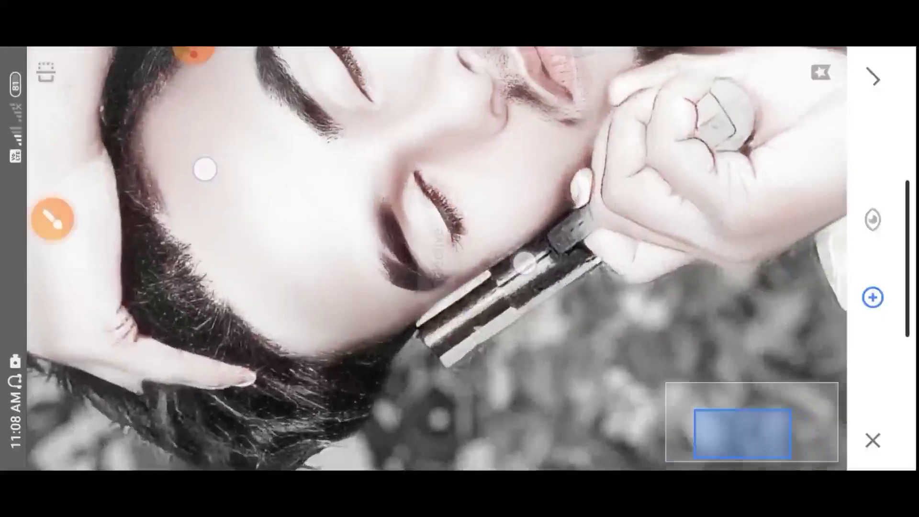
{"action": "left_click_drag", "start_coordinate": [349, 309], "coordinate": [381, 312]}
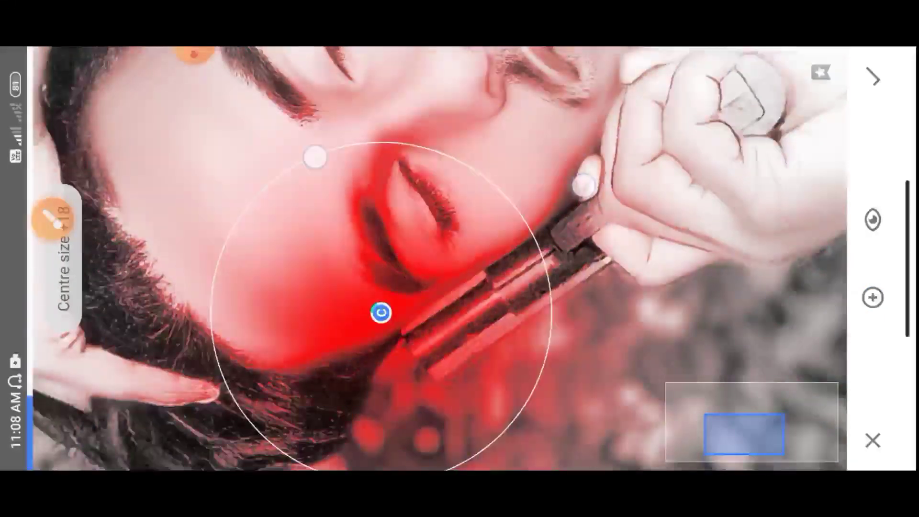
{"action": "left_click_drag", "start_coordinate": [340, 176], "coordinate": [554, 190]}
{"action": "left_click_drag", "start_coordinate": [287, 161], "coordinate": [550, 157]}
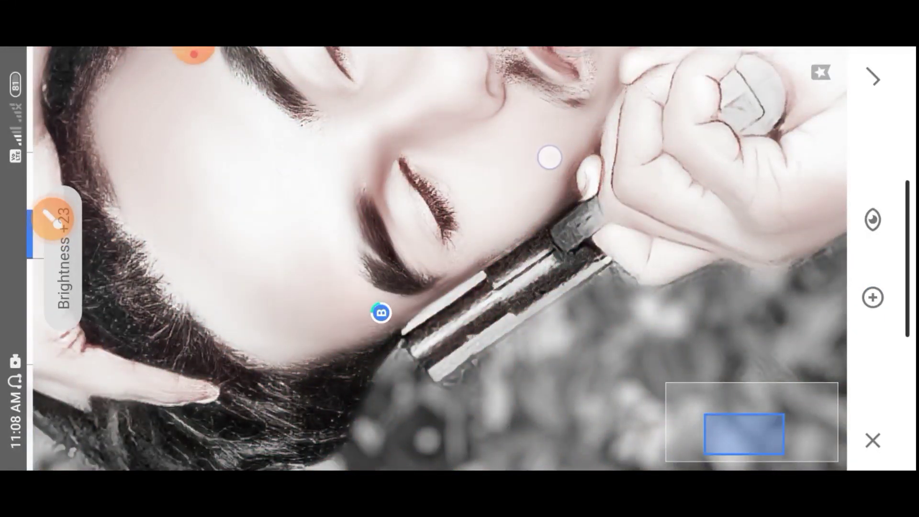
{"action": "left_click", "coordinate": [874, 77]}
Save a copy of the finished portrait via Export, then leave Snapseed.
{"action": "scroll", "coordinate": [485, 143], "scroll_direction": "up", "scroll_amount": 3}
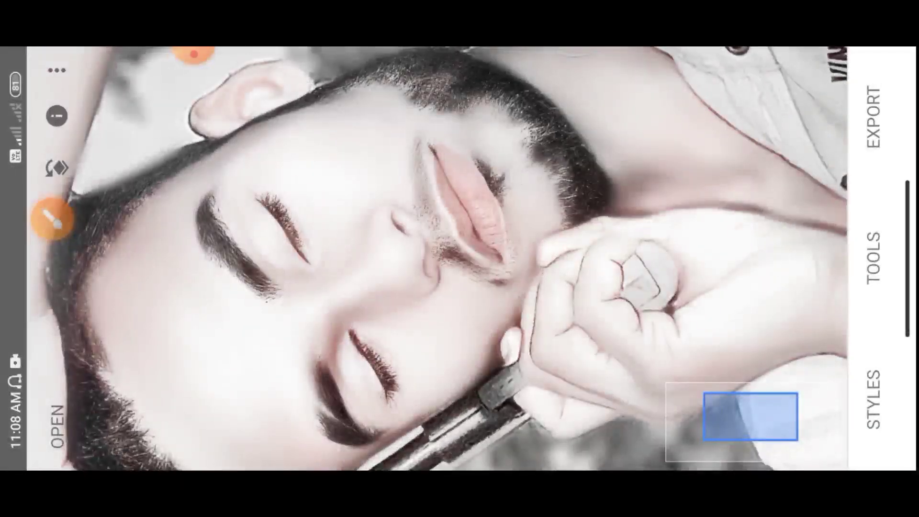
{"action": "scroll", "coordinate": [485, 143], "scroll_direction": "down", "scroll_amount": 2}
{"action": "scroll", "coordinate": [485, 143], "scroll_direction": "down", "scroll_amount": 2}
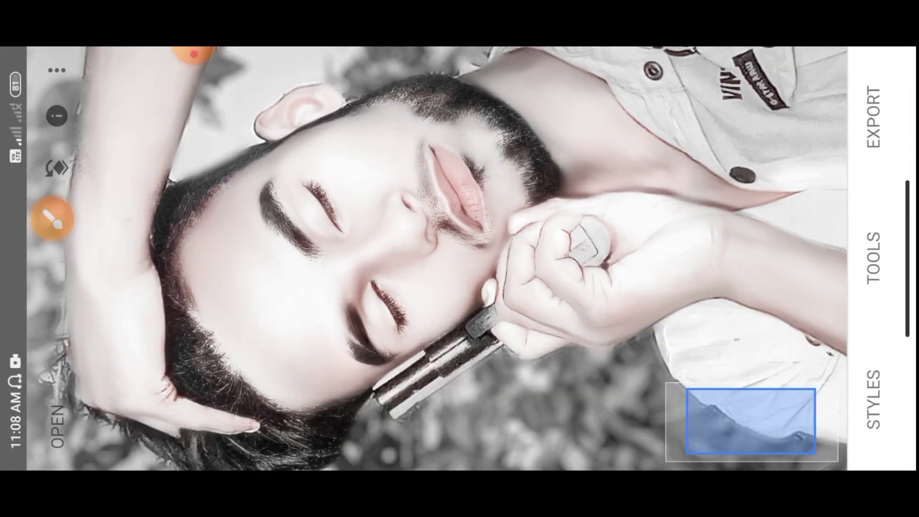
{"action": "left_click", "coordinate": [873, 115]}
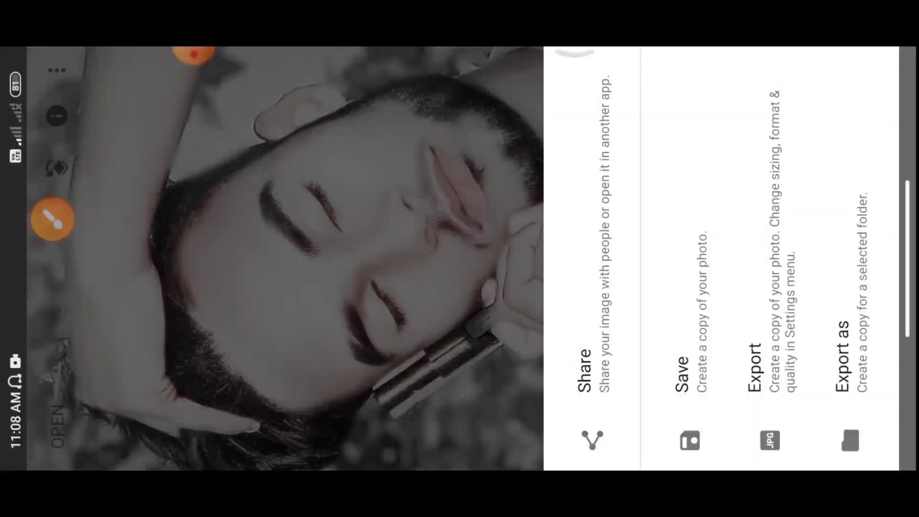
{"action": "left_click", "coordinate": [749, 305]}
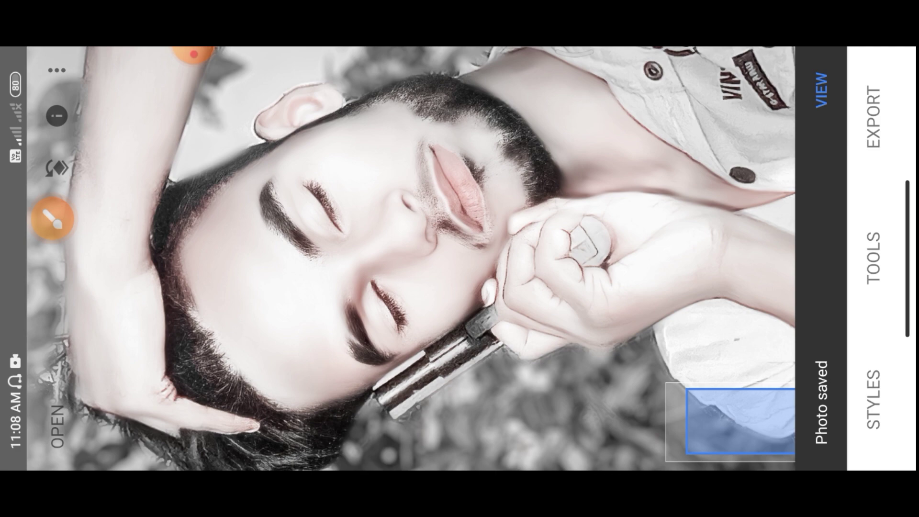
{"action": "key", "text": "Home"}
In Photo Editor Pro, apply the first Makeup preset to the face, then open Prismart Effect.
{"action": "left_click", "coordinate": [581, 95]}
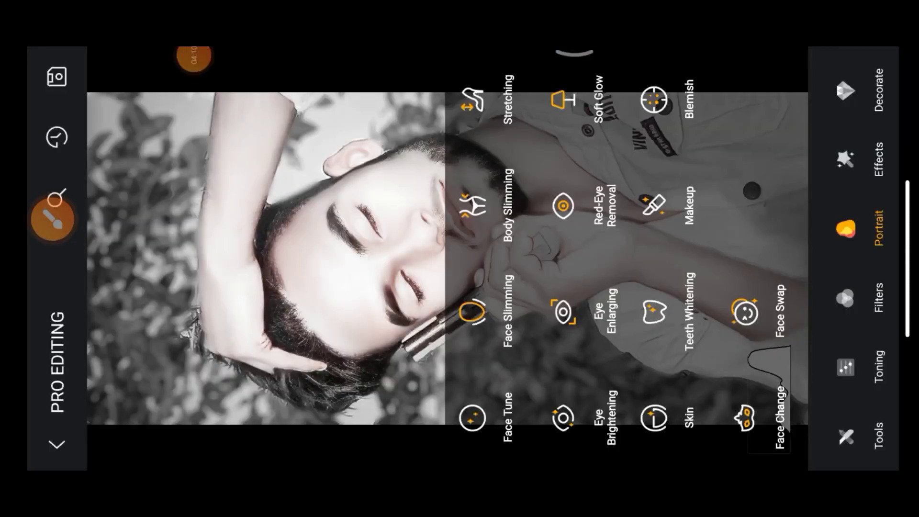
{"action": "left_click", "coordinate": [53, 218]}
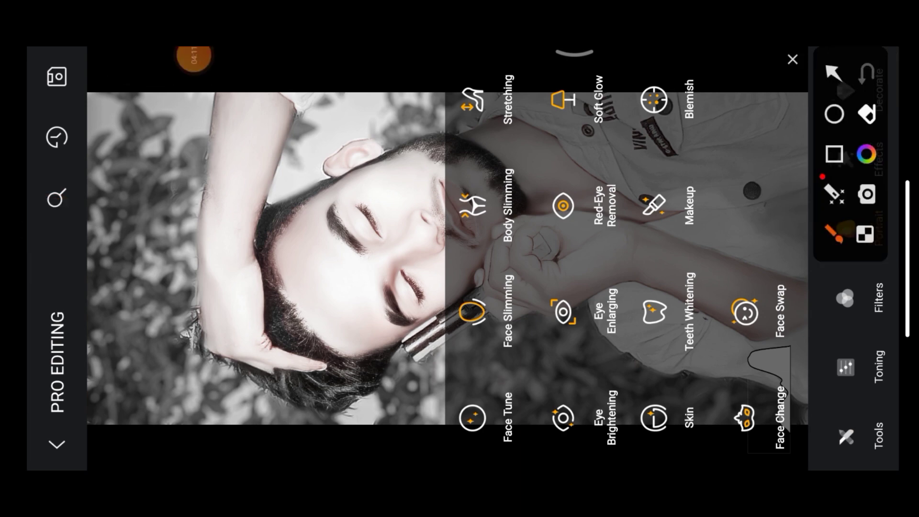
{"action": "left_click_drag", "start_coordinate": [654, 234], "coordinate": [632, 239]}
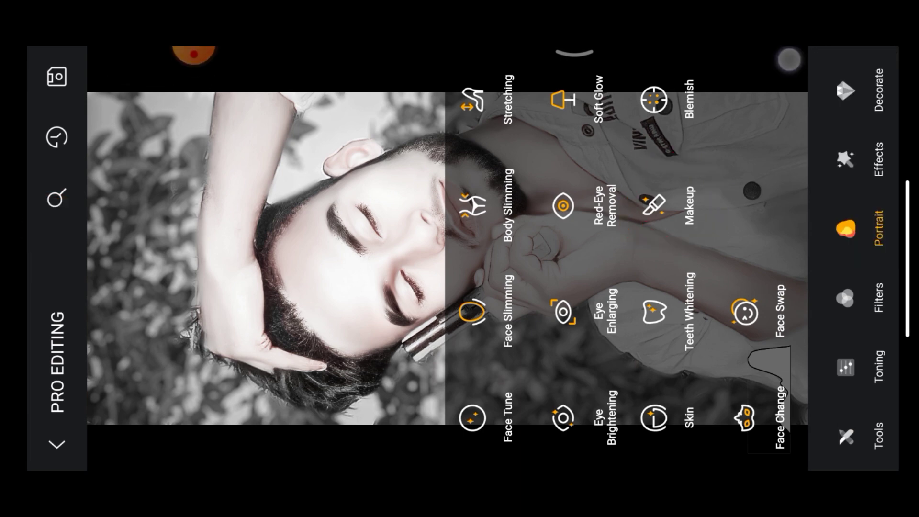
{"action": "left_click", "coordinate": [666, 208]}
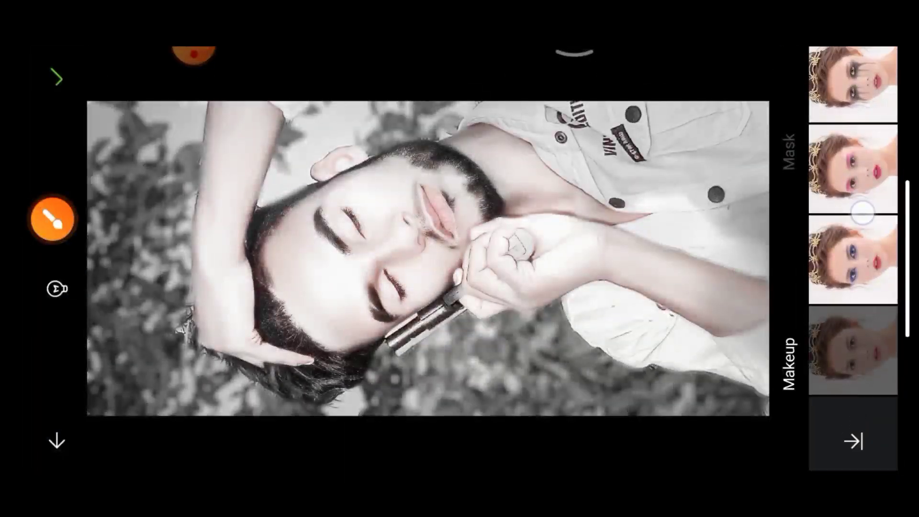
{"action": "left_click", "coordinate": [853, 91]}
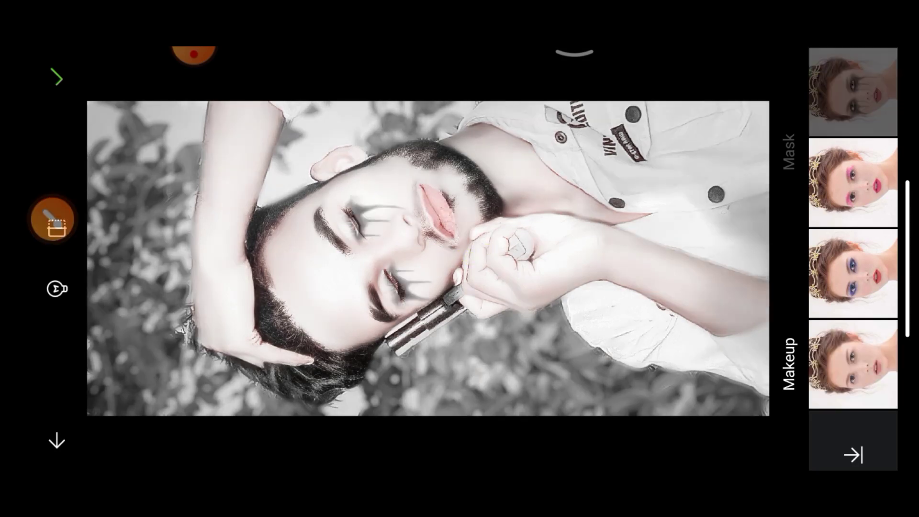
{"action": "left_click", "coordinate": [56, 77]}
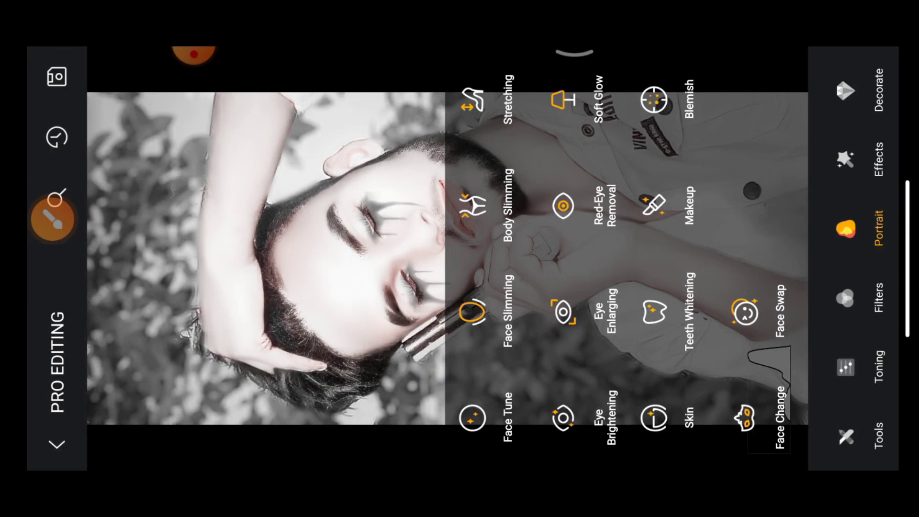
{"action": "left_click", "coordinate": [857, 367]}
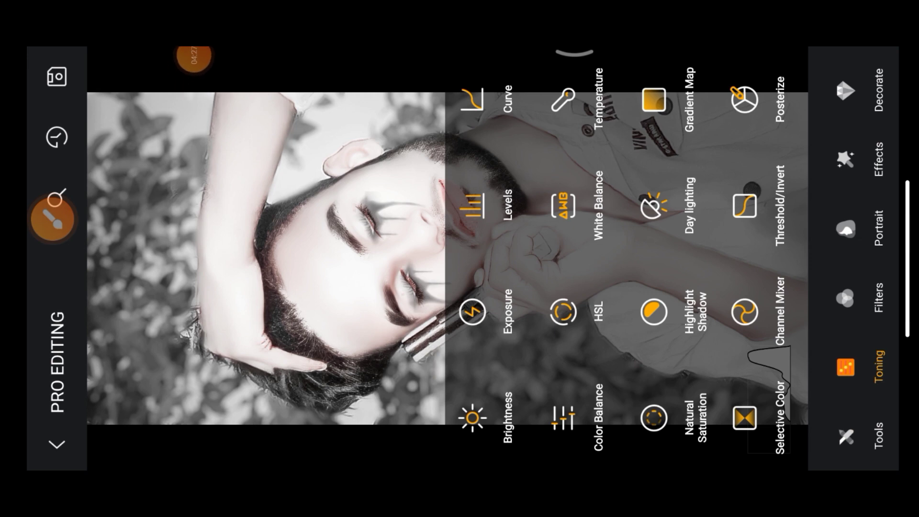
{"action": "left_click", "coordinate": [857, 159]}
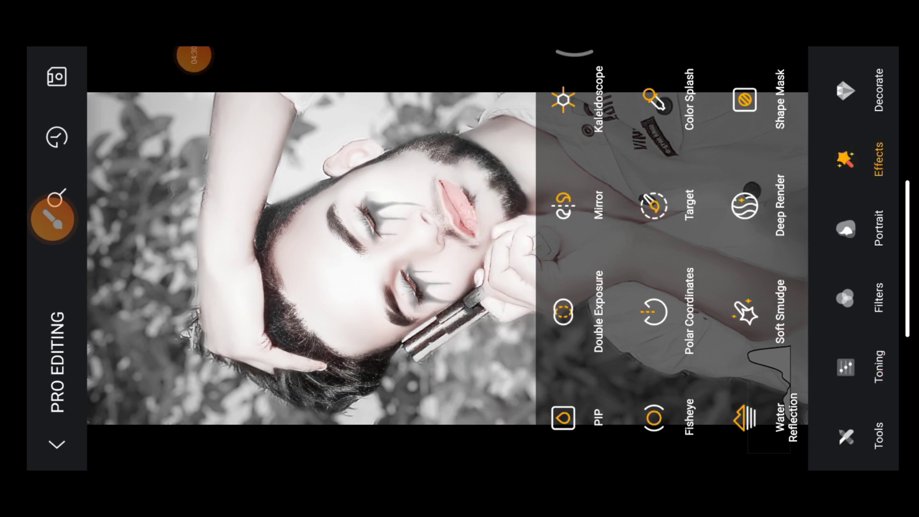
Try Prismart style X, then settle on Prismart style IX for the photo.
{"action": "left_click", "coordinate": [745, 207]}
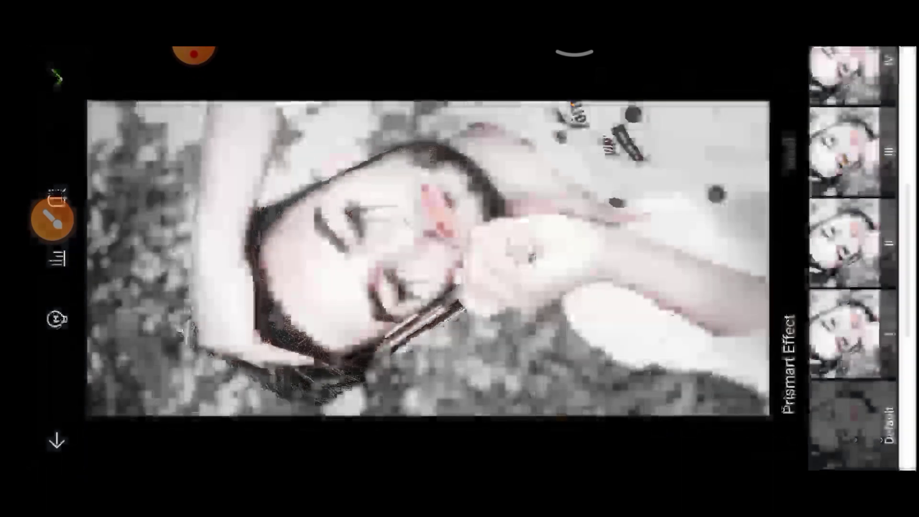
{"action": "left_click_drag", "start_coordinate": [836, 138], "coordinate": [836, 359]}
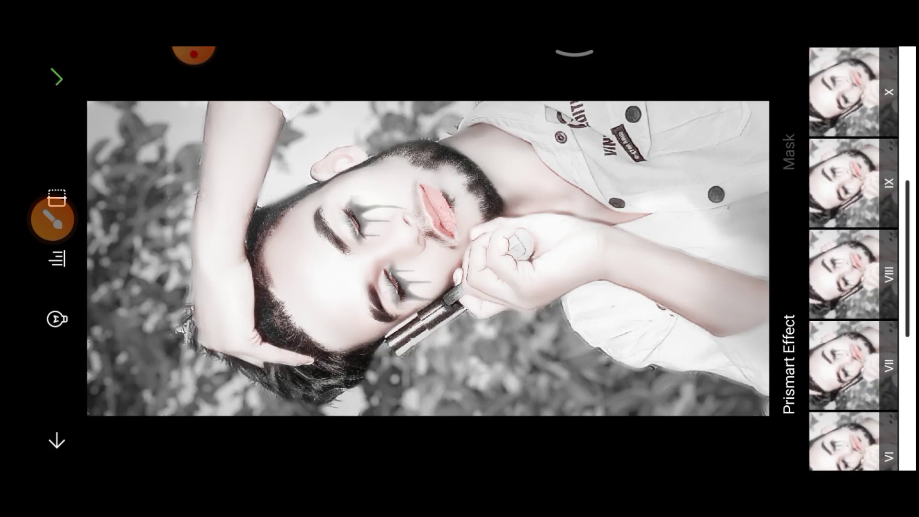
{"action": "left_click", "coordinate": [844, 91]}
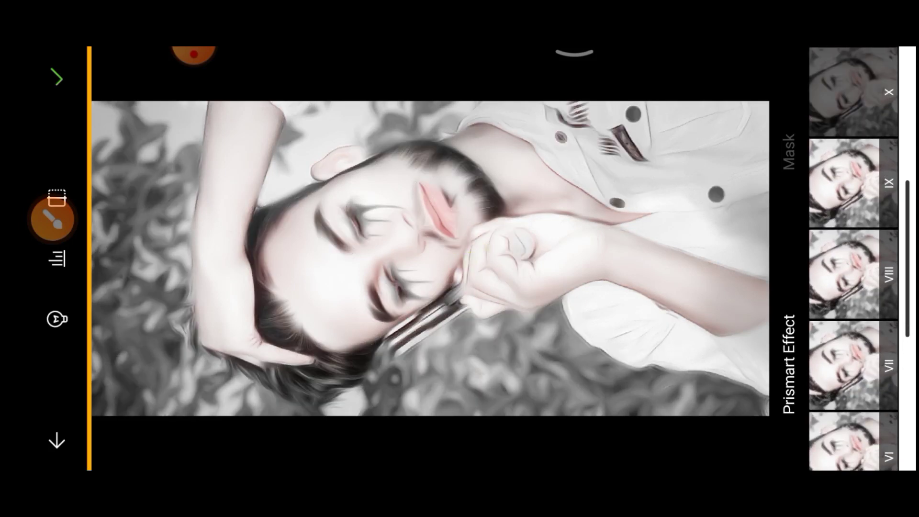
{"action": "left_click", "coordinate": [844, 181]}
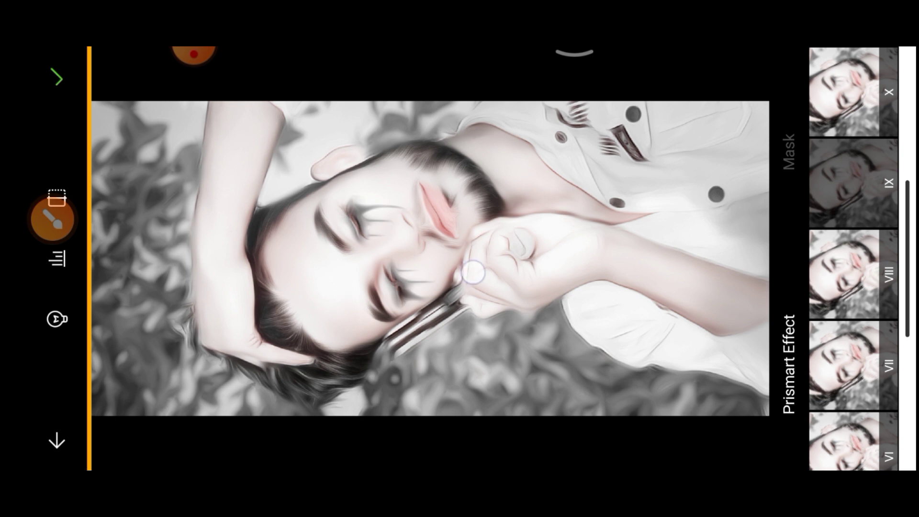
{"action": "scroll", "coordinate": [402, 266], "scroll_direction": "up", "scroll_amount": 5}
Switch the Prismart effect to mask painting and brush it onto the hair.
{"action": "left_click", "coordinate": [789, 152]}
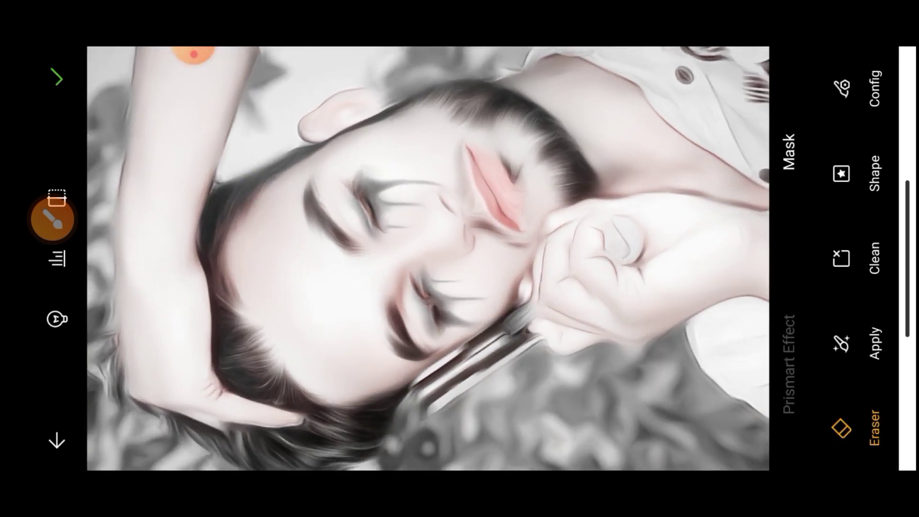
{"action": "left_click", "coordinate": [842, 343]}
{"action": "scroll", "coordinate": [429, 259], "scroll_direction": "up", "scroll_amount": 5}
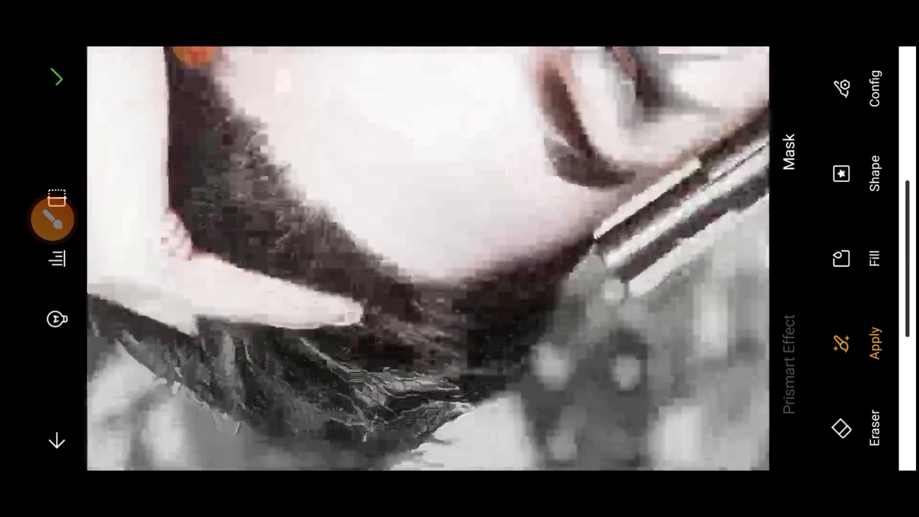
{"action": "mouse_move", "coordinate": [404, 396]}
{"action": "left_mouse_down"}
{"action": "mouse_move", "coordinate": [289, 357]}
{"action": "mouse_move", "coordinate": [527, 322]}
{"action": "left_mouse_up"}
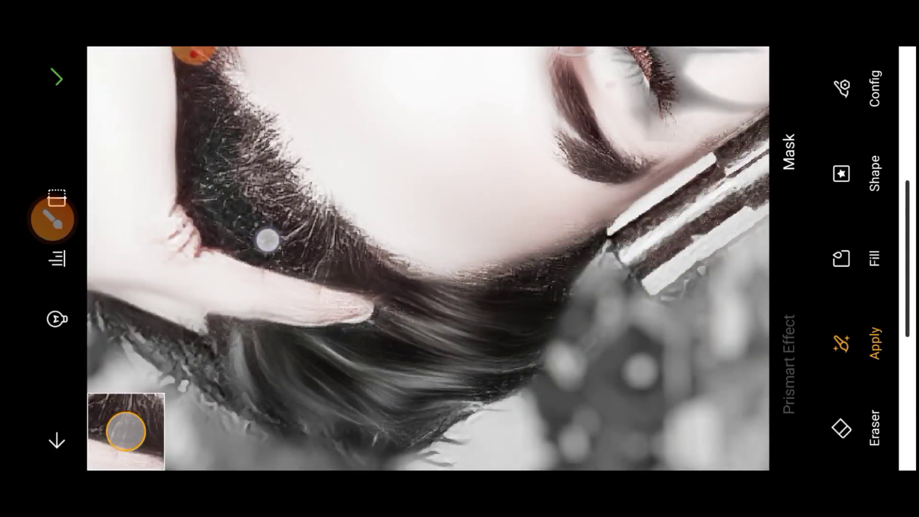
{"action": "left_click_drag", "start_coordinate": [266, 240], "coordinate": [275, 213]}
{"action": "scroll", "coordinate": [390, 341], "scroll_direction": "up", "scroll_amount": 3}
{"action": "scroll", "coordinate": [390, 340], "scroll_direction": "up", "scroll_amount": 2}
Zoom around the eye and forehead and brush the effect along the hairline.
{"action": "left_click_drag", "start_coordinate": [249, 121], "coordinate": [249, 129]}
{"action": "scroll", "coordinate": [505, 370], "scroll_direction": "up", "scroll_amount": 3}
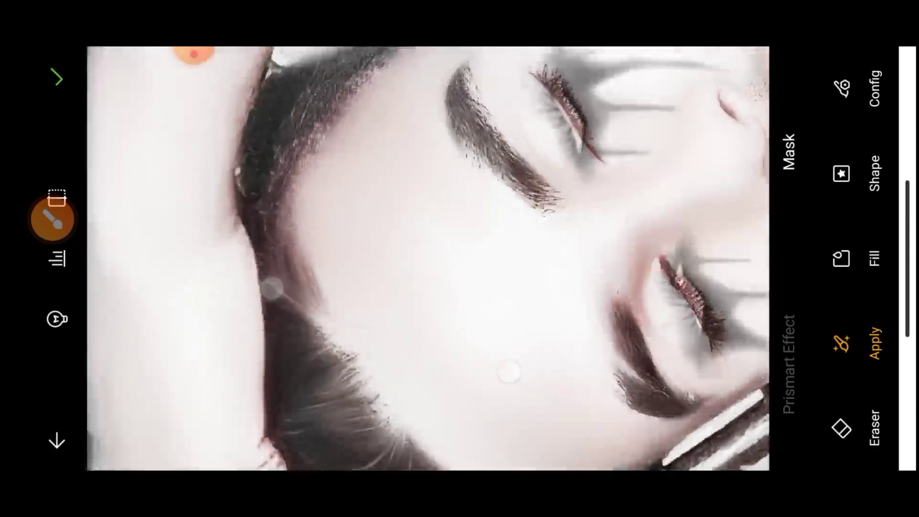
{"action": "left_click_drag", "start_coordinate": [306, 96], "coordinate": [285, 123]}
{"action": "scroll", "coordinate": [351, 305], "scroll_direction": "up", "scroll_amount": 3}
{"action": "left_click_drag", "start_coordinate": [341, 194], "coordinate": [388, 156]}
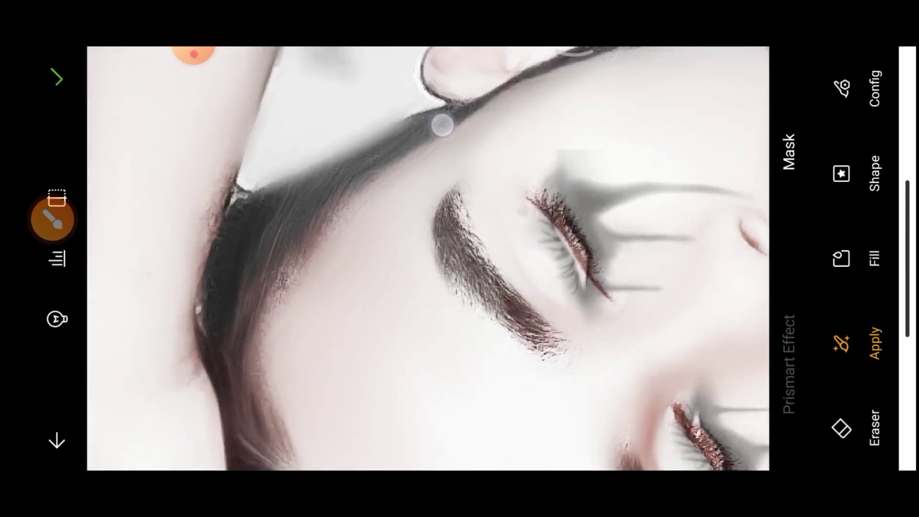
{"action": "scroll", "coordinate": [450, 221], "scroll_direction": "down", "scroll_amount": 5}
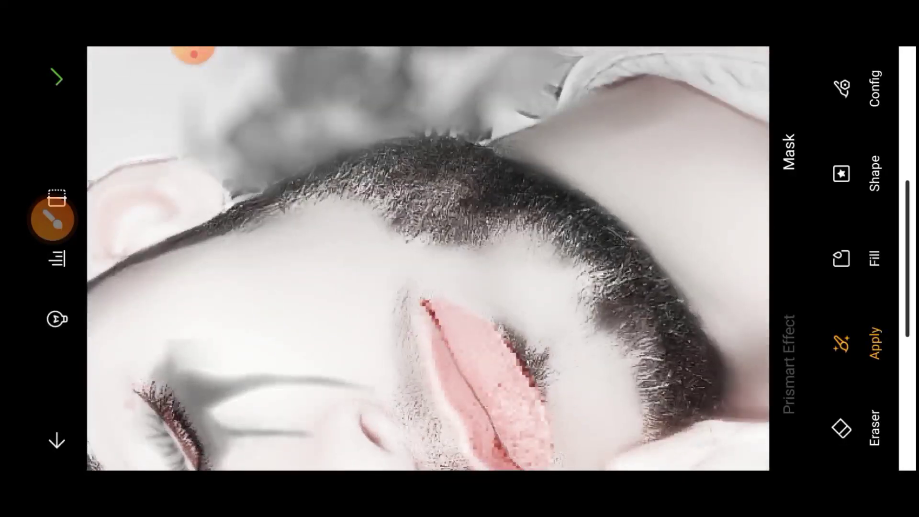
{"action": "mouse_move", "coordinate": [453, 191]}
{"action": "left_mouse_down"}
{"action": "mouse_move", "coordinate": [615, 272]}
{"action": "mouse_move", "coordinate": [671, 383]}
{"action": "left_mouse_up"}
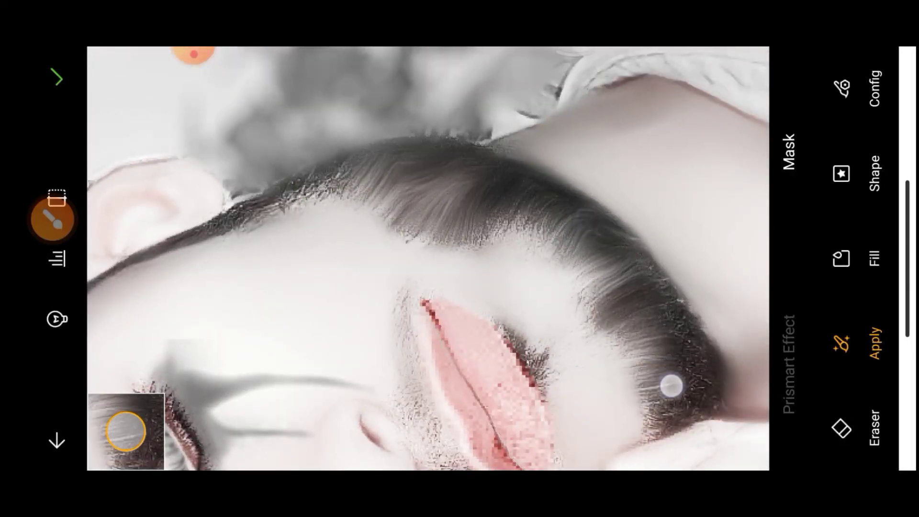
{"action": "left_click_drag", "start_coordinate": [324, 182], "coordinate": [605, 218]}
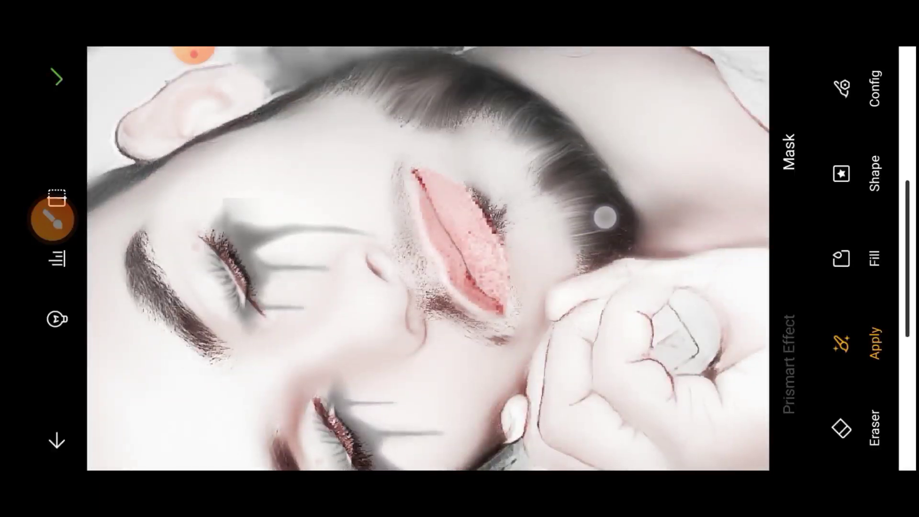
{"action": "scroll", "coordinate": [500, 222], "scroll_direction": "down", "scroll_amount": 3}
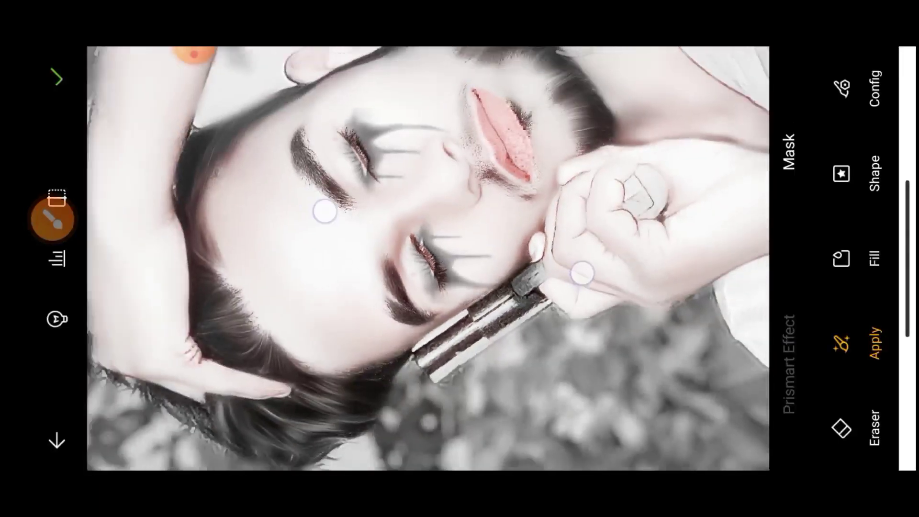
{"action": "scroll", "coordinate": [428, 258], "scroll_direction": "up", "scroll_amount": 3}
{"action": "left_click_drag", "start_coordinate": [345, 395], "coordinate": [344, 382]}
{"action": "scroll", "coordinate": [335, 301], "scroll_direction": "down", "scroll_amount": 3}
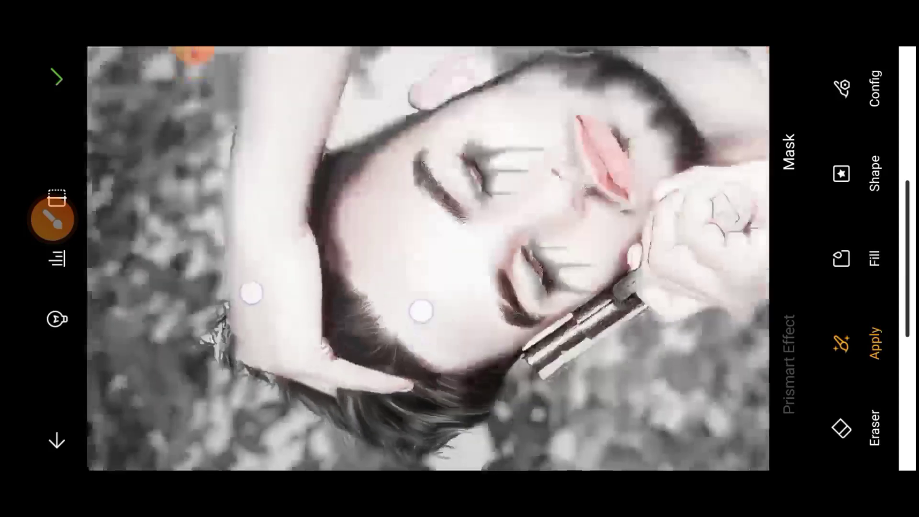
Apply the masked Prismart effect, save the photo to the gallery, and open Lightroom.
{"action": "left_click", "coordinate": [57, 76]}
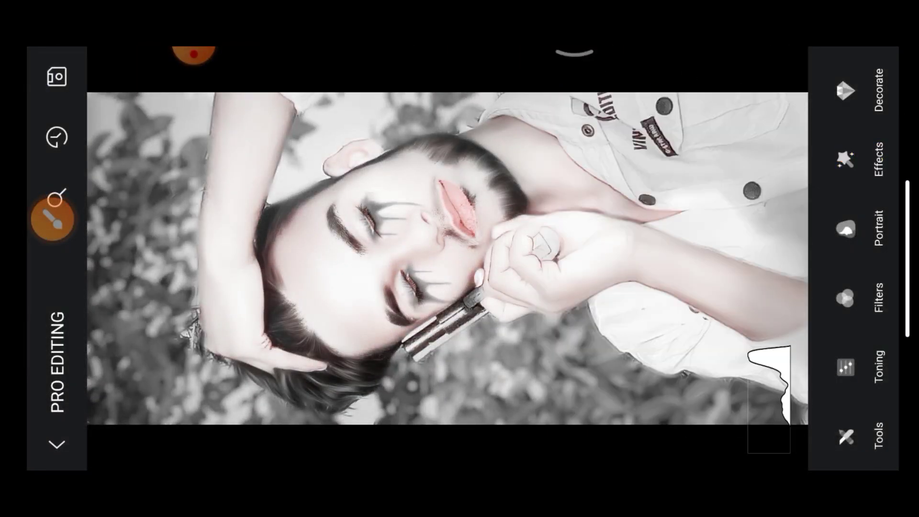
{"action": "left_click", "coordinate": [58, 76]}
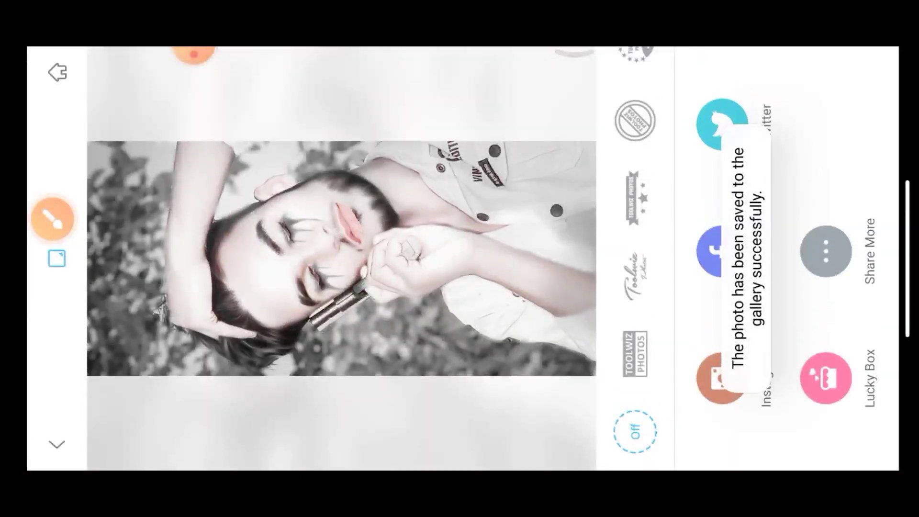
{"action": "left_click_drag", "start_coordinate": [905, 155], "coordinate": [718, 155]}
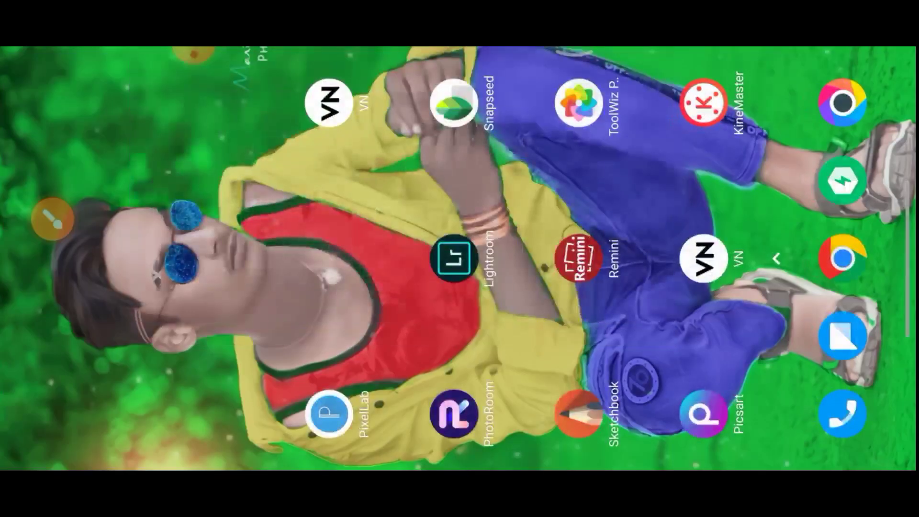
{"action": "left_click_drag", "start_coordinate": [460, 143], "coordinate": [459, 383]}
{"action": "left_click", "coordinate": [457, 259]}
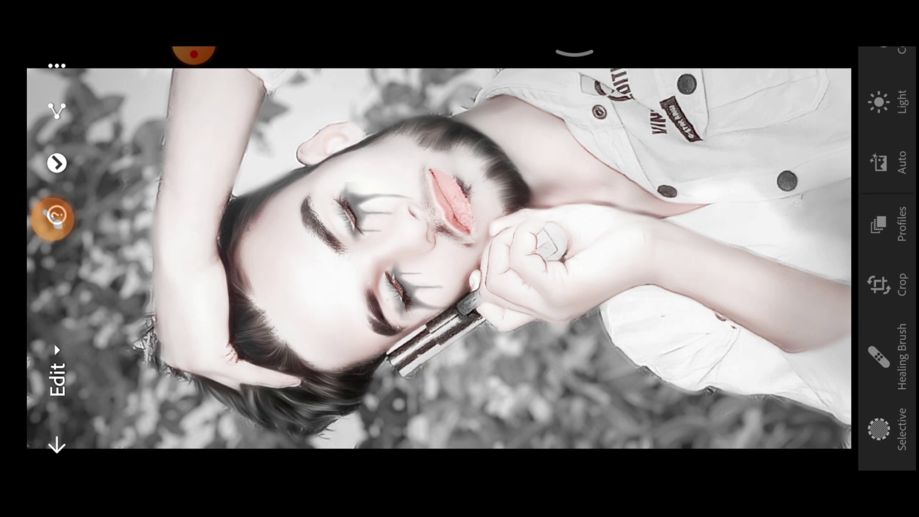
Set Contrast to 64, lower Highlights, and drop Shadows to -27 and Whites to -64.
{"action": "mouse_move", "coordinate": [890, 188]}
{"action": "left_mouse_down"}
{"action": "mouse_move", "coordinate": [890, 293]}
{"action": "mouse_move", "coordinate": [906, 395]}
{"action": "left_mouse_up"}
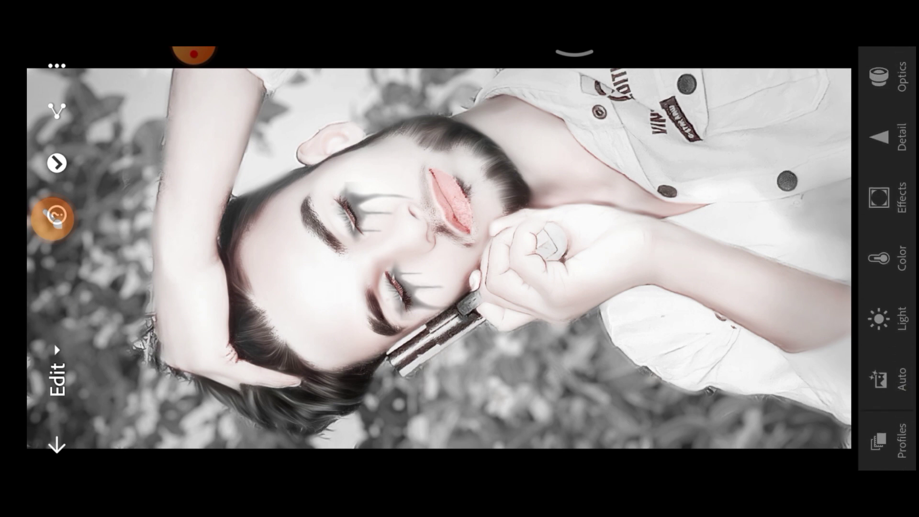
{"action": "left_click", "coordinate": [886, 301]}
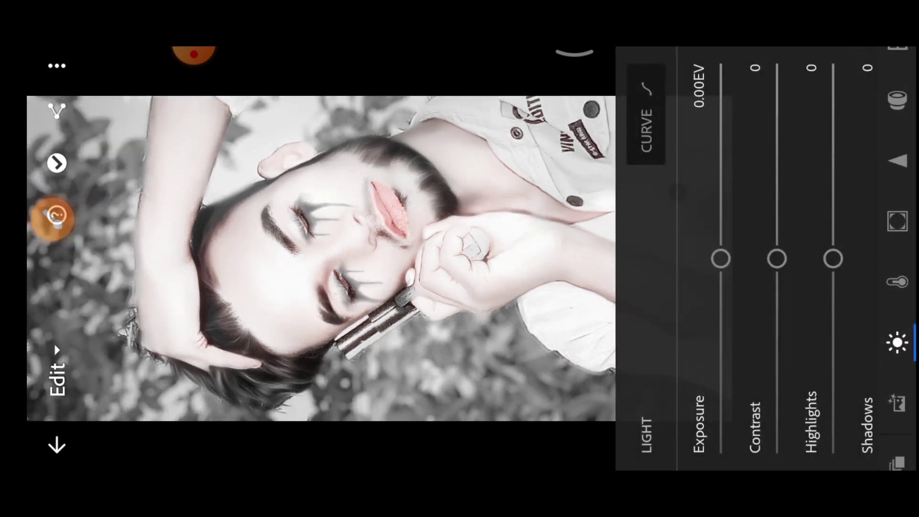
{"action": "mouse_move", "coordinate": [783, 250]}
{"action": "left_mouse_down"}
{"action": "mouse_move", "coordinate": [797, 148]}
{"action": "mouse_move", "coordinate": [792, 60]}
{"action": "left_mouse_up"}
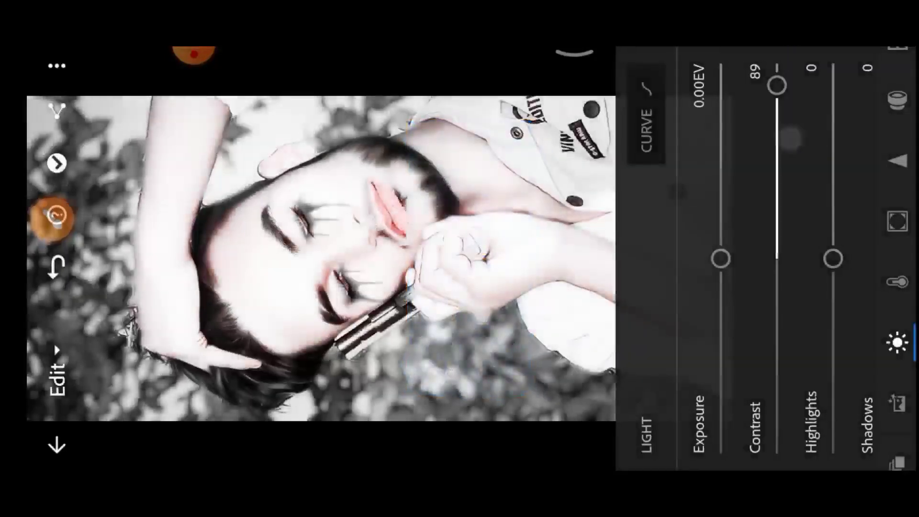
{"action": "mouse_move", "coordinate": [806, 154]}
{"action": "left_mouse_down"}
{"action": "mouse_move", "coordinate": [786, 160]}
{"action": "mouse_move", "coordinate": [780, 122]}
{"action": "left_mouse_up"}
{"action": "left_click_drag", "start_coordinate": [802, 259], "coordinate": [799, 239]}
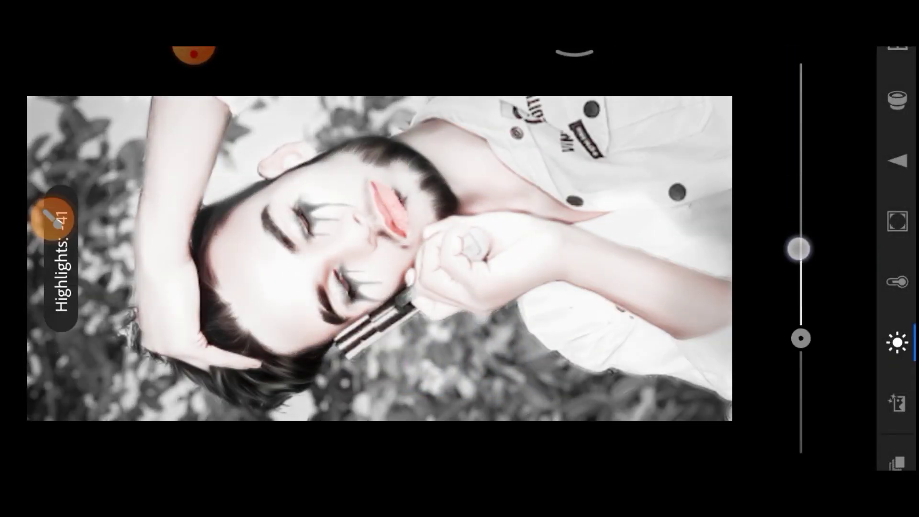
{"action": "mouse_move", "coordinate": [778, 141]}
{"action": "left_mouse_down"}
{"action": "mouse_move", "coordinate": [821, 139]}
{"action": "mouse_move", "coordinate": [821, 123]}
{"action": "mouse_move", "coordinate": [835, 265]}
{"action": "mouse_move", "coordinate": [822, 269]}
{"action": "left_mouse_up"}
{"action": "left_click_drag", "start_coordinate": [804, 114], "coordinate": [739, 115]}
{"action": "mouse_move", "coordinate": [811, 256]}
{"action": "left_mouse_down"}
{"action": "mouse_move", "coordinate": [809, 283]}
{"action": "mouse_move", "coordinate": [829, 293]}
{"action": "mouse_move", "coordinate": [841, 378]}
{"action": "mouse_move", "coordinate": [860, 259]}
{"action": "mouse_move", "coordinate": [864, 273]}
{"action": "left_mouse_up"}
Boost red and orange saturation in the Color Mix.
{"action": "left_click", "coordinate": [897, 282]}
{"action": "left_click", "coordinate": [646, 98]}
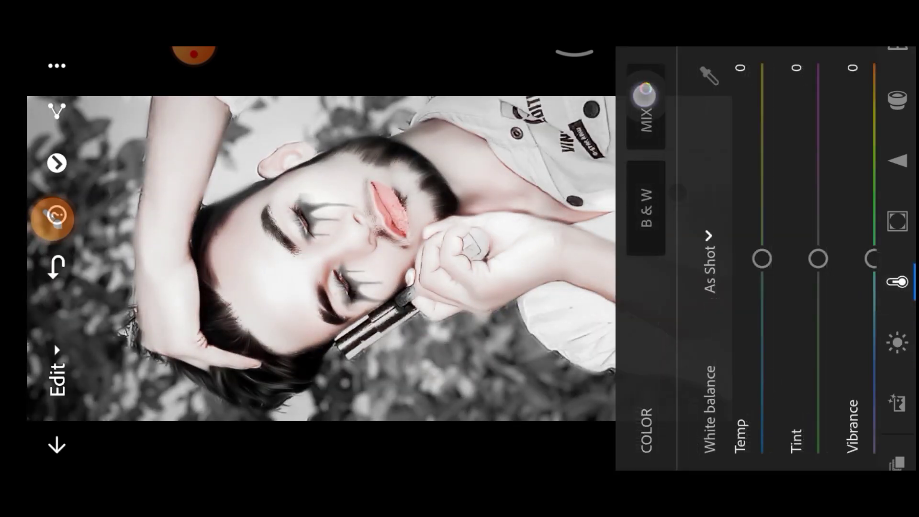
{"action": "mouse_move", "coordinate": [821, 246]}
{"action": "left_mouse_down"}
{"action": "mouse_move", "coordinate": [842, 132]}
{"action": "mouse_move", "coordinate": [854, 172]}
{"action": "left_mouse_up"}
{"action": "left_click", "coordinate": [696, 380]}
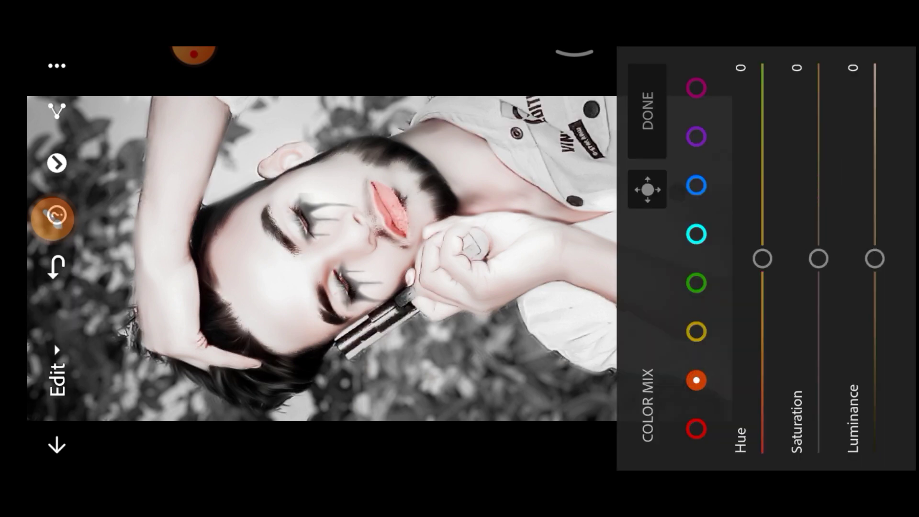
{"action": "mouse_move", "coordinate": [819, 259]}
{"action": "left_mouse_down"}
{"action": "mouse_move", "coordinate": [821, 179]}
{"action": "mouse_move", "coordinate": [832, 190]}
{"action": "mouse_move", "coordinate": [878, 181]}
{"action": "left_mouse_up"}
{"action": "left_click", "coordinate": [696, 331]}
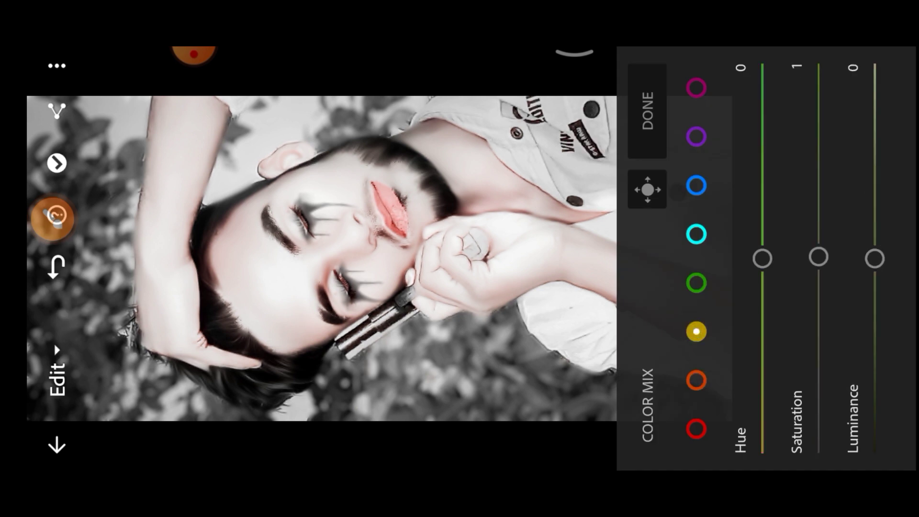
{"action": "left_click", "coordinate": [647, 111]}
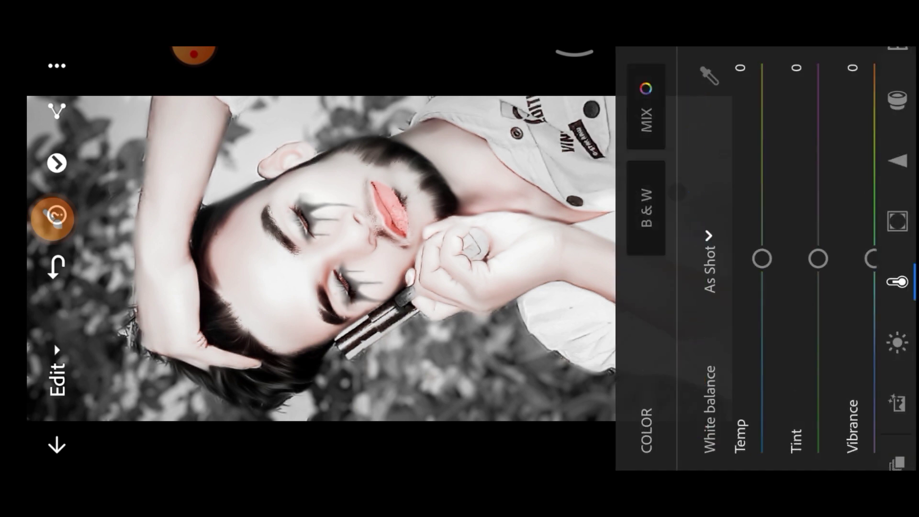
Set Effects to Clarity 18, Texture 14, Dehaze 22 and Vignette -14.
{"action": "left_click", "coordinate": [897, 222]}
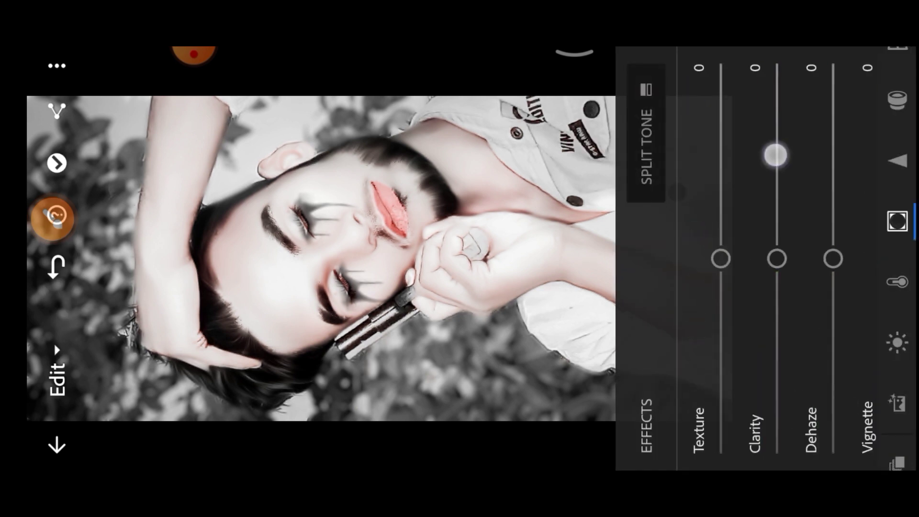
{"action": "left_click_drag", "start_coordinate": [776, 154], "coordinate": [780, 120]}
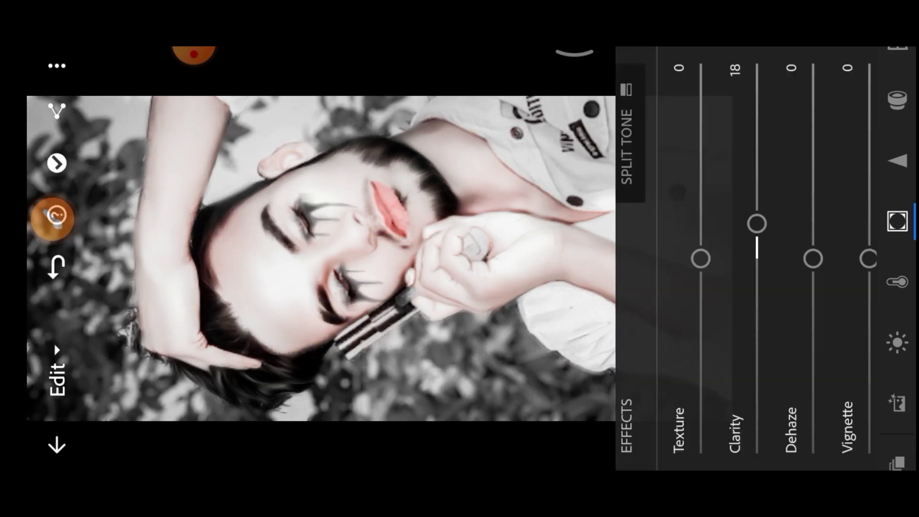
{"action": "mouse_move", "coordinate": [705, 159]}
{"action": "left_mouse_down"}
{"action": "mouse_move", "coordinate": [708, 132]}
{"action": "mouse_move", "coordinate": [771, 129]}
{"action": "left_mouse_up"}
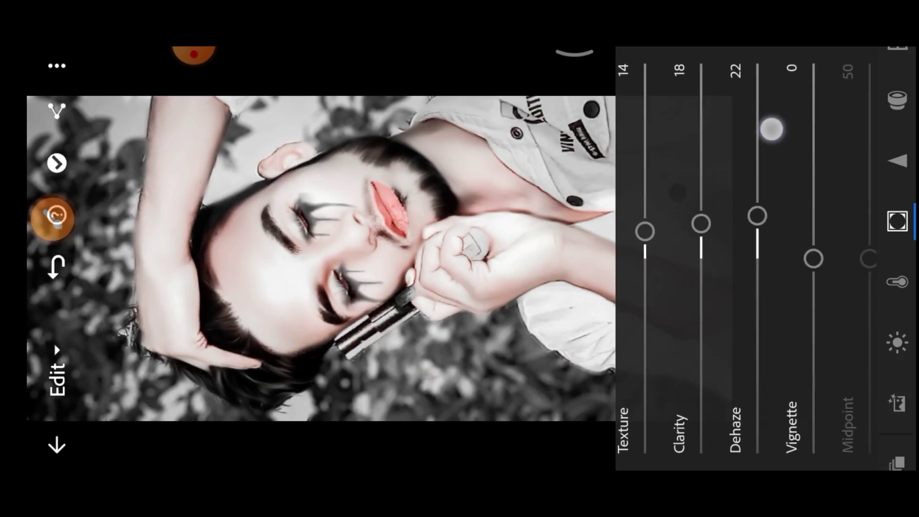
{"action": "left_click_drag", "start_coordinate": [795, 179], "coordinate": [796, 206]}
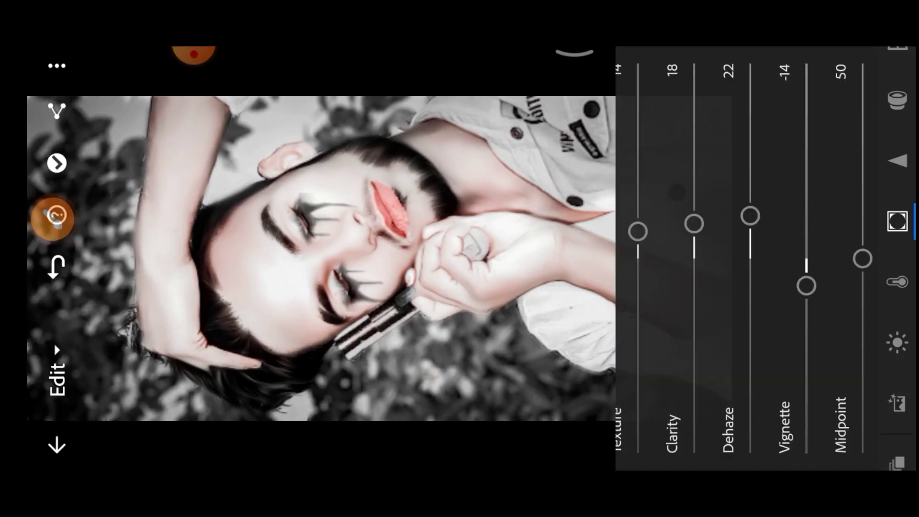
{"action": "left_click_drag", "start_coordinate": [818, 93], "coordinate": [762, 93]}
Raise Color Noise Reduction and its Detail to 100 in the Detail panel.
{"action": "left_click", "coordinate": [898, 152]}
{"action": "left_click_drag", "start_coordinate": [814, 239], "coordinate": [671, 239]}
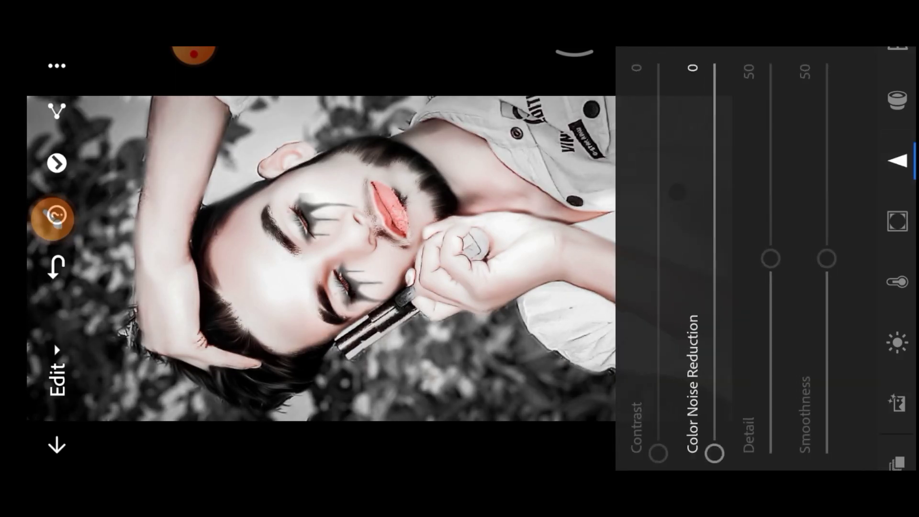
{"action": "left_click_drag", "start_coordinate": [717, 337], "coordinate": [718, 48]}
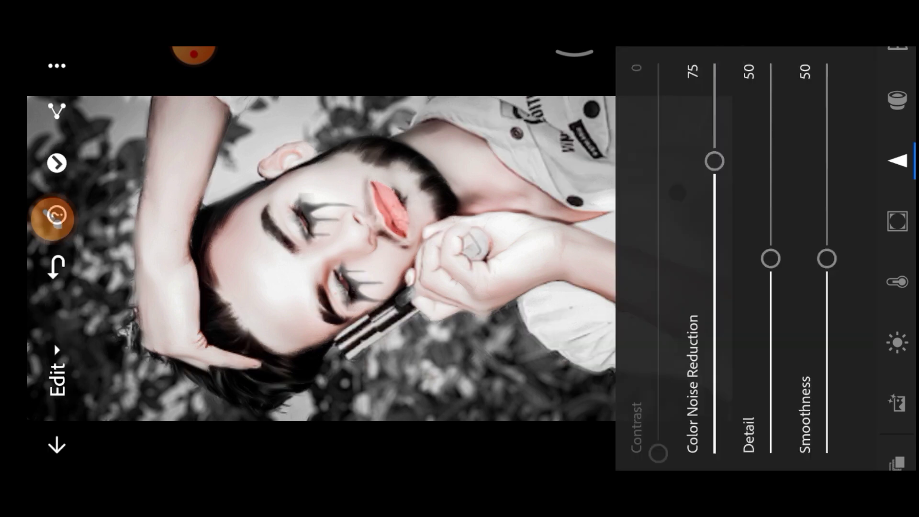
{"action": "left_click_drag", "start_coordinate": [716, 164], "coordinate": [719, 56]}
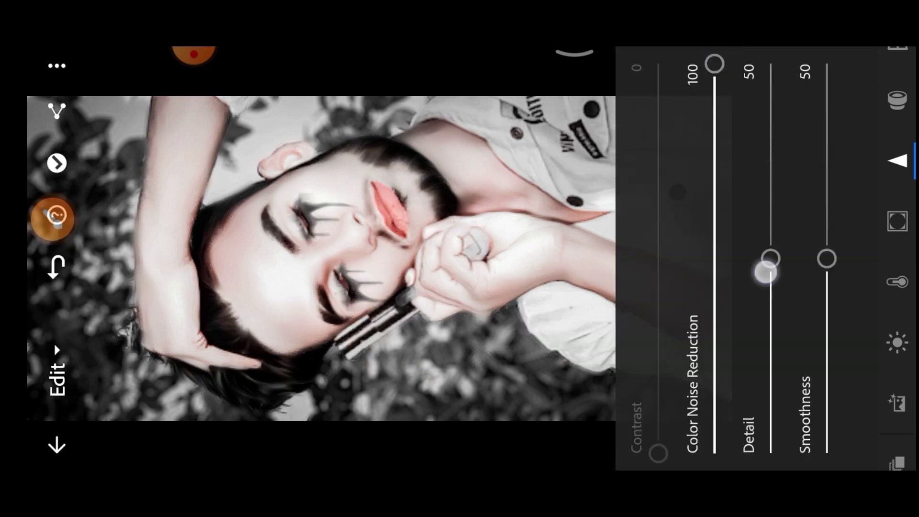
{"action": "left_click_drag", "start_coordinate": [766, 272], "coordinate": [771, 60]}
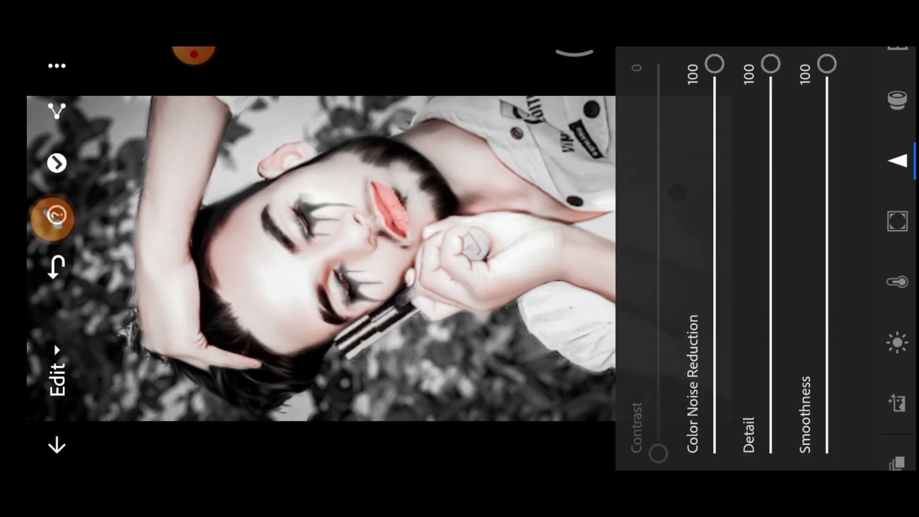